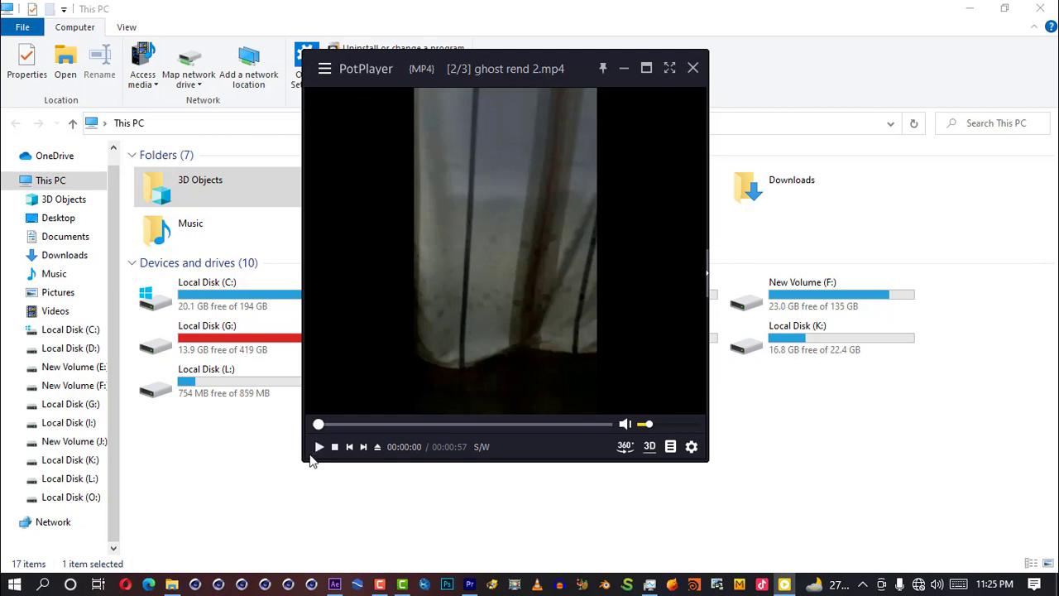
Step: Enlarge the video player, minimize the file window behind it, and skim through ghost rend 2.mp4
drag(302, 461, 238, 565)
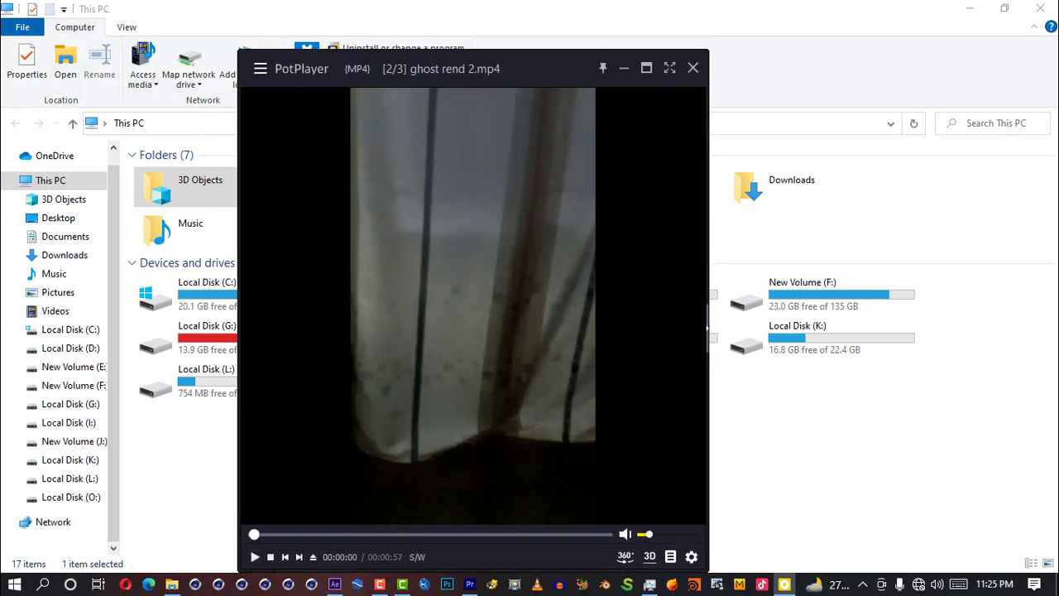
click(1014, 20)
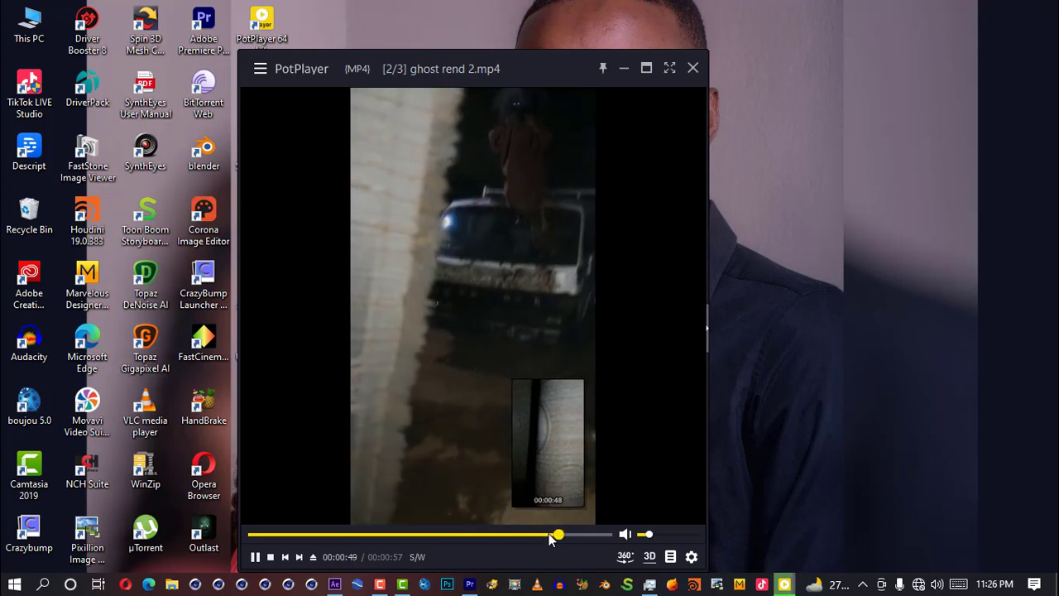
click(255, 559)
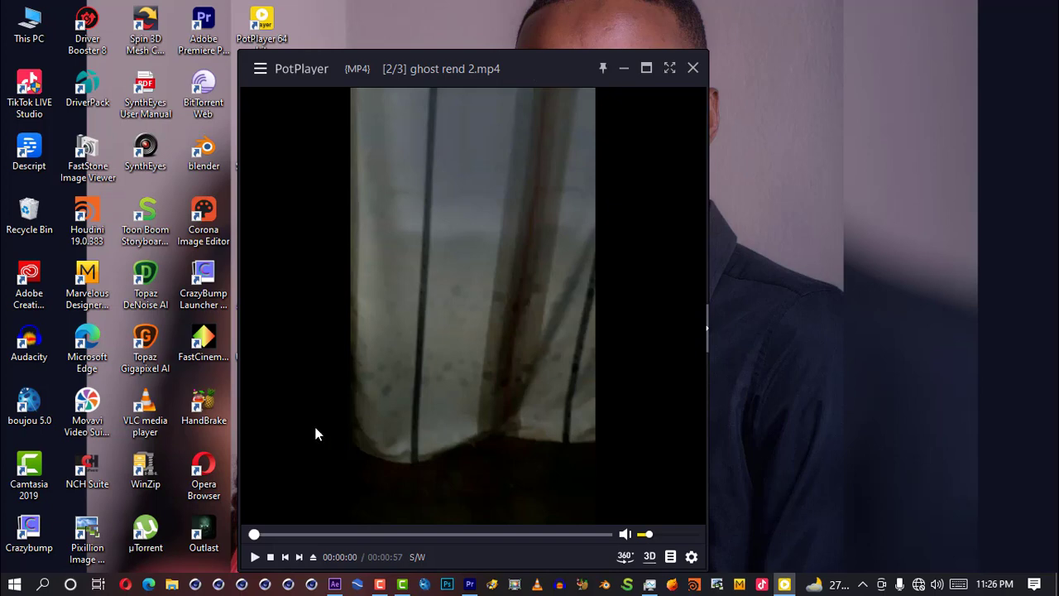
click(257, 555)
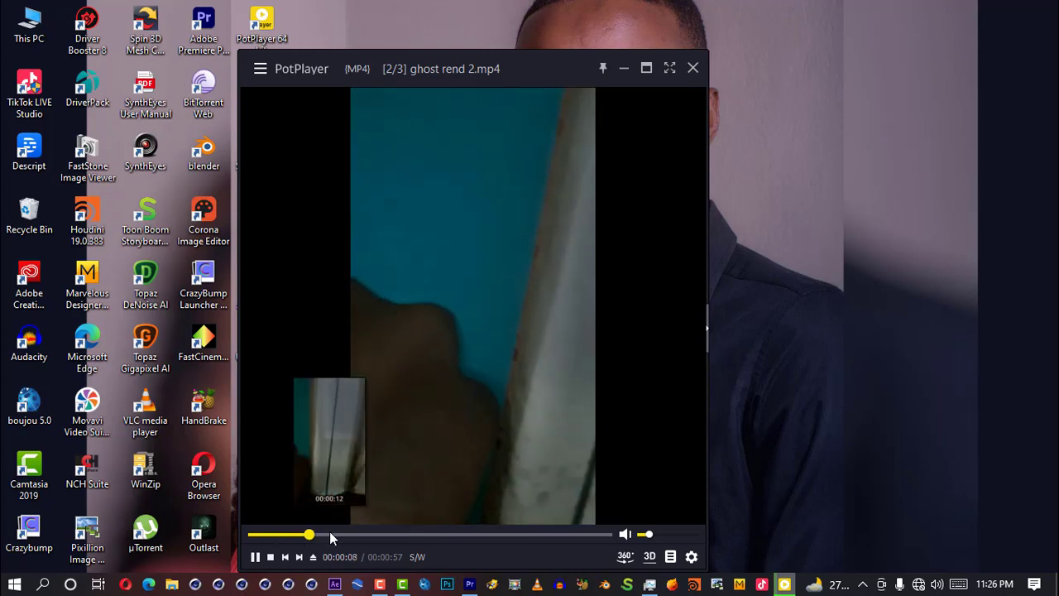
click(330, 535)
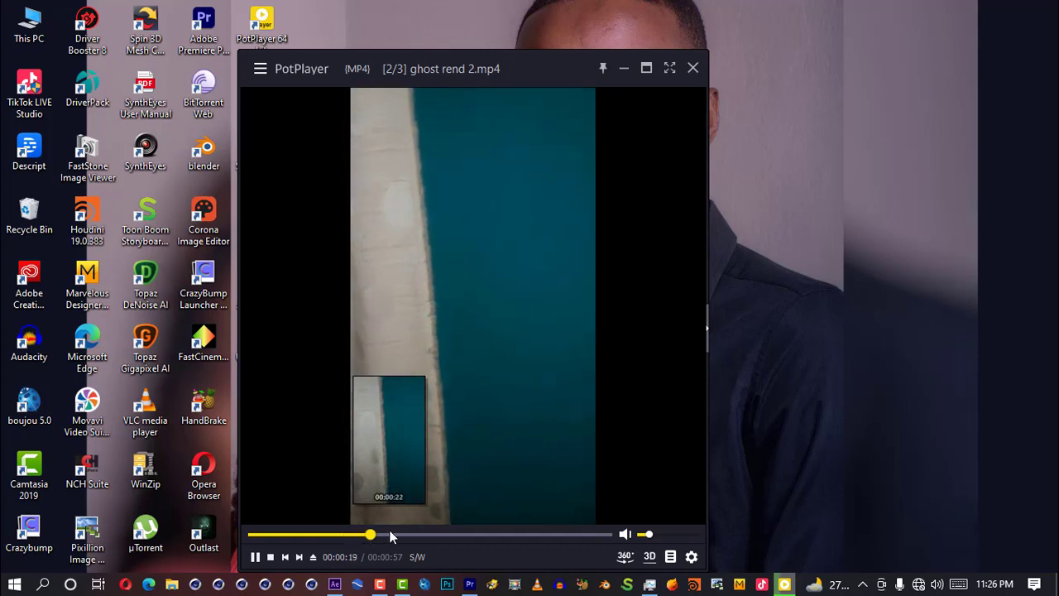
drag(389, 530, 469, 534)
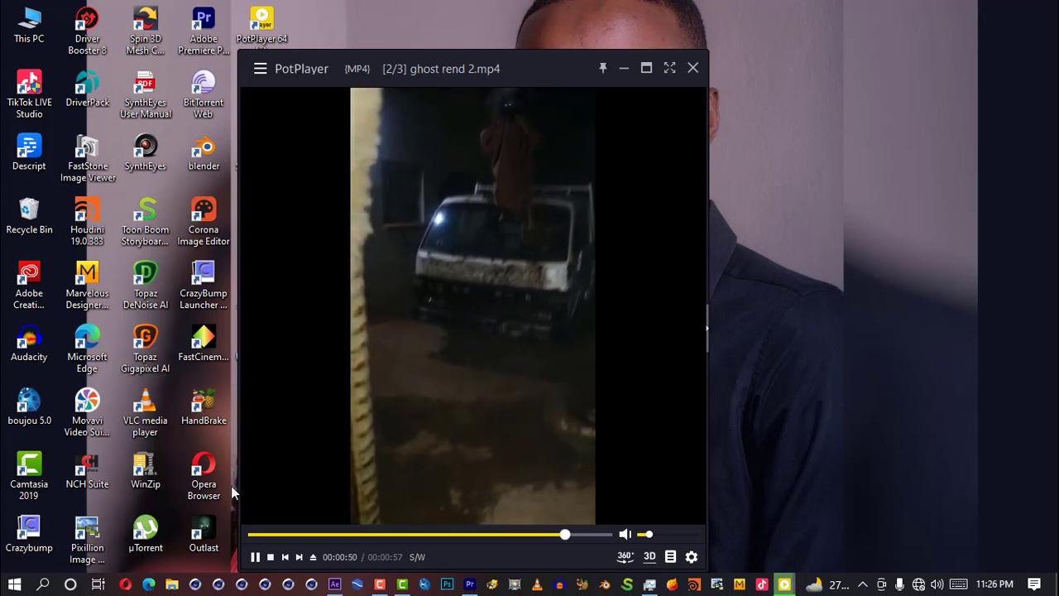
click(256, 559)
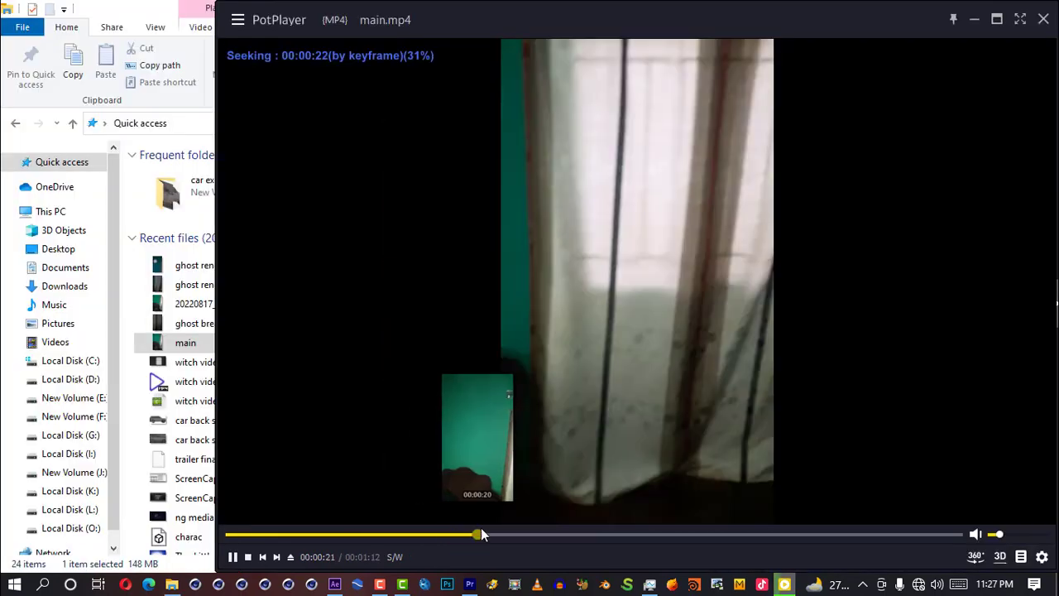
Step: Skim through main.mp4 to review the raw curtain and window footage
click(481, 529)
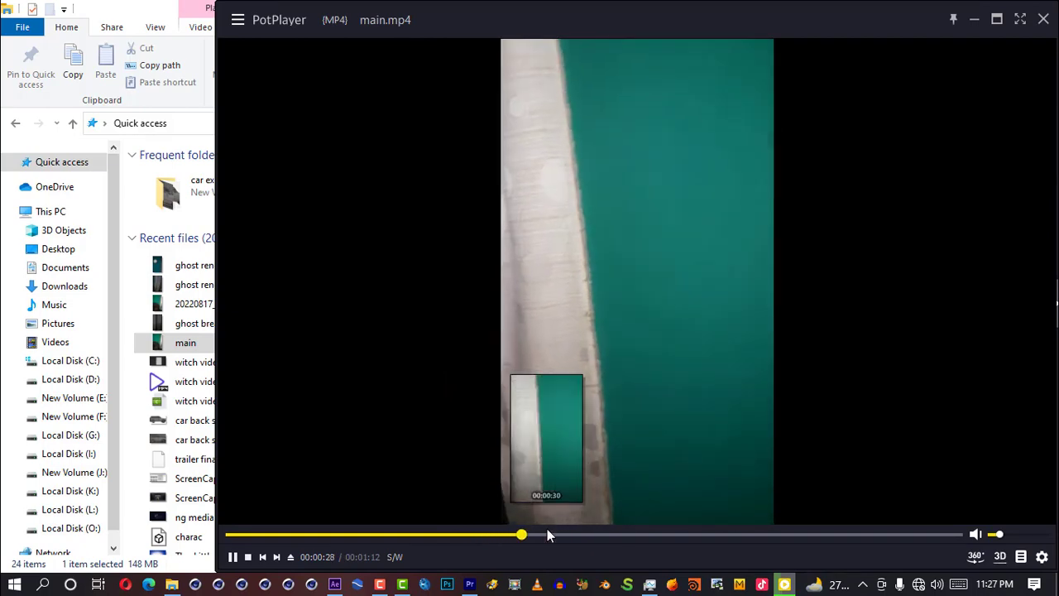
drag(547, 534, 627, 537)
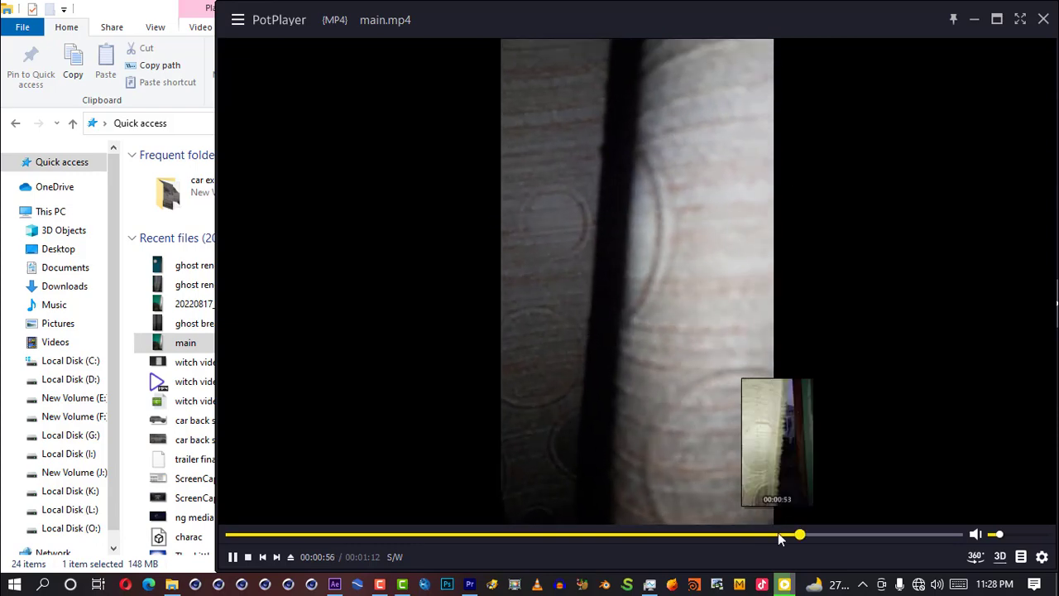
drag(777, 534, 749, 534)
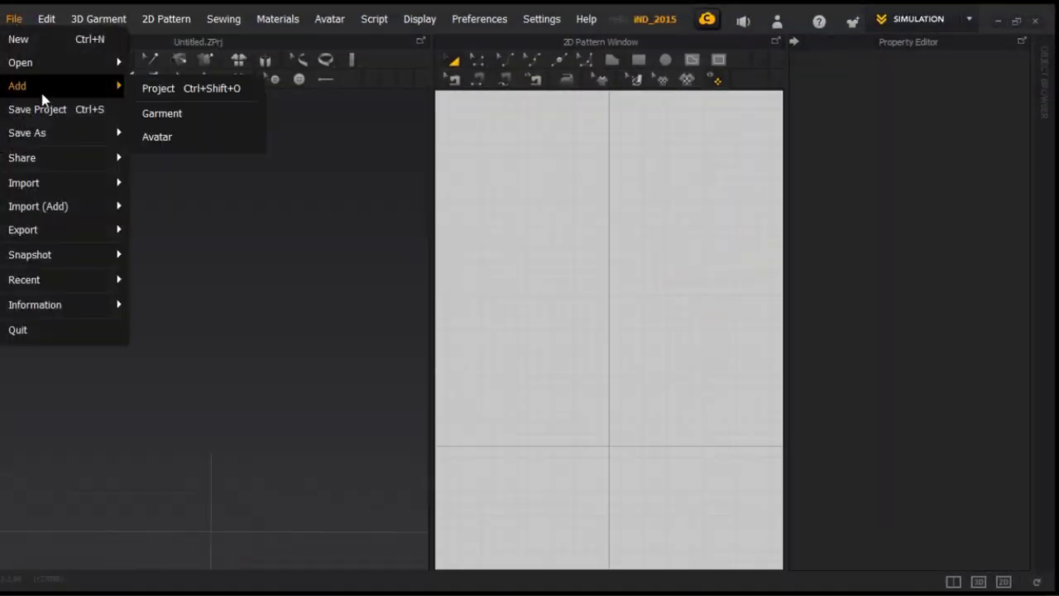
Step: Add the Female_C_V3.avt avatar to the scene and inspect it from the side
click(161, 136)
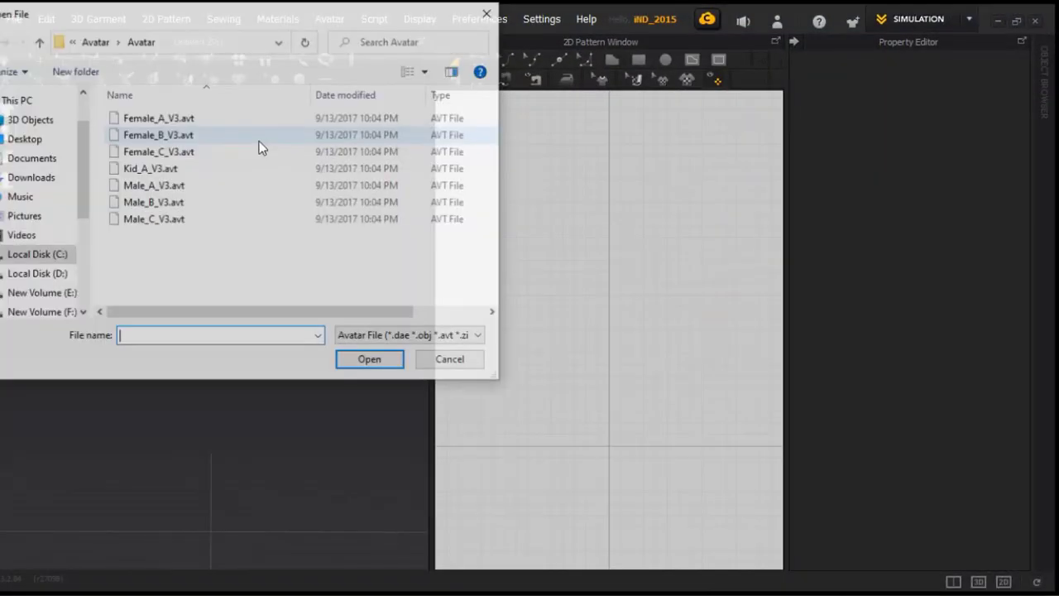
double_click(161, 151)
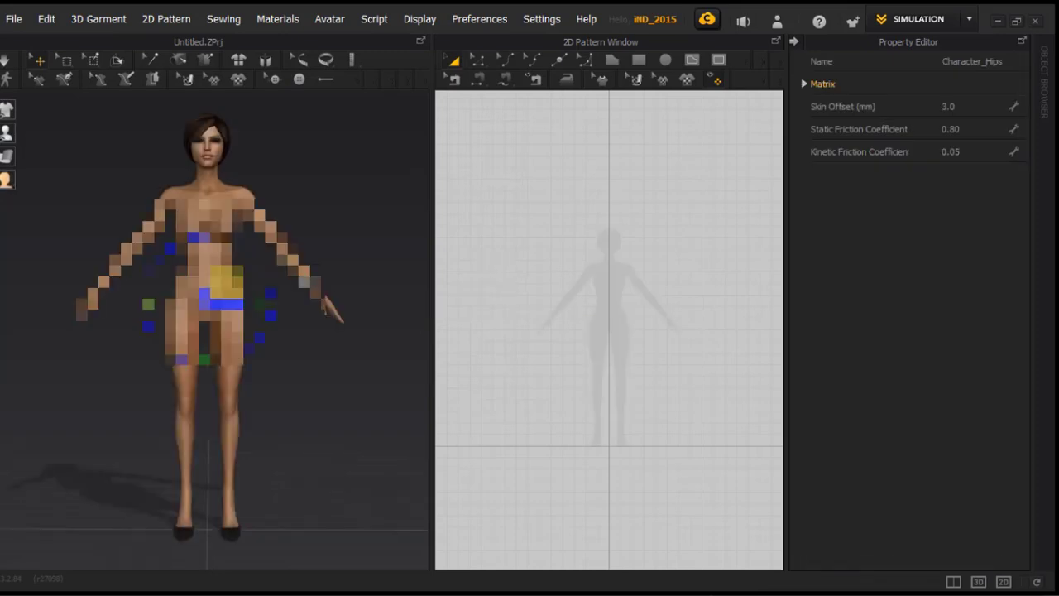
right_drag(175, 318, 90, 322)
right_drag(271, 305, 562, 295)
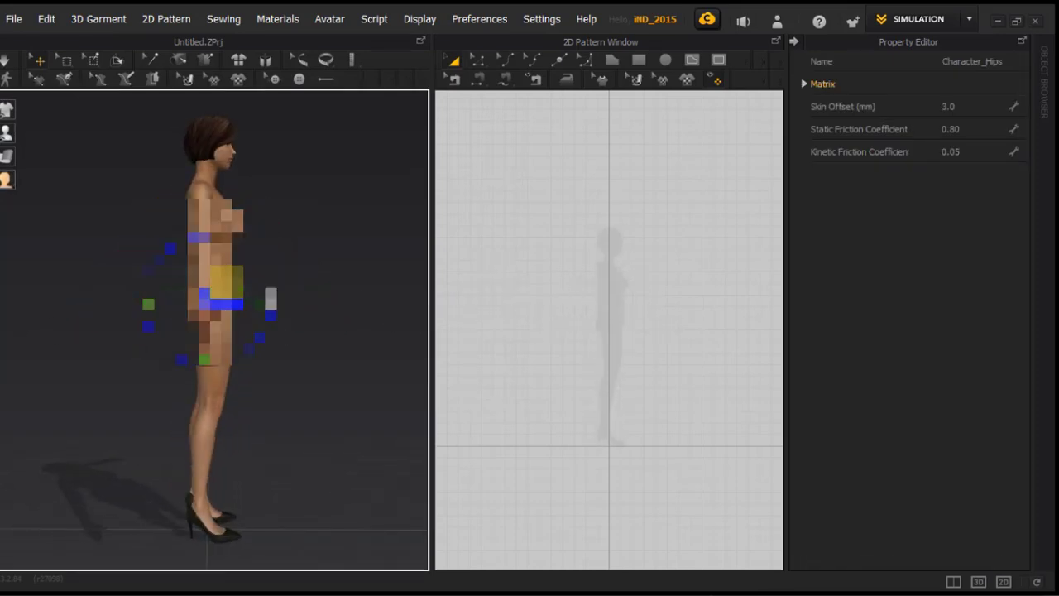
Step: Export the avatar as an FBX file named charac into the ghost folder
click(14, 19)
mouse_move(68, 232)
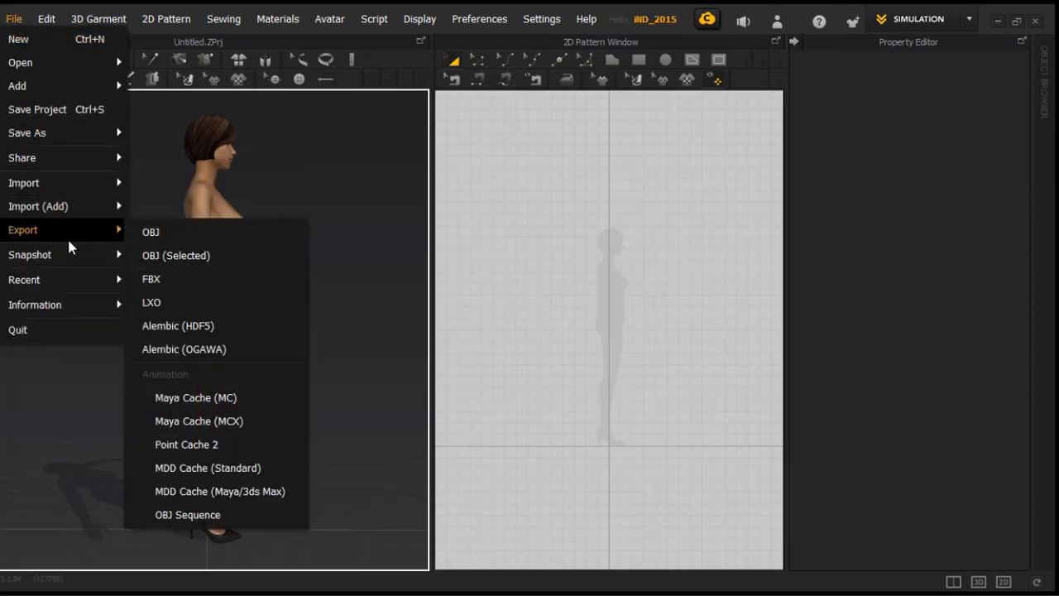
click(194, 279)
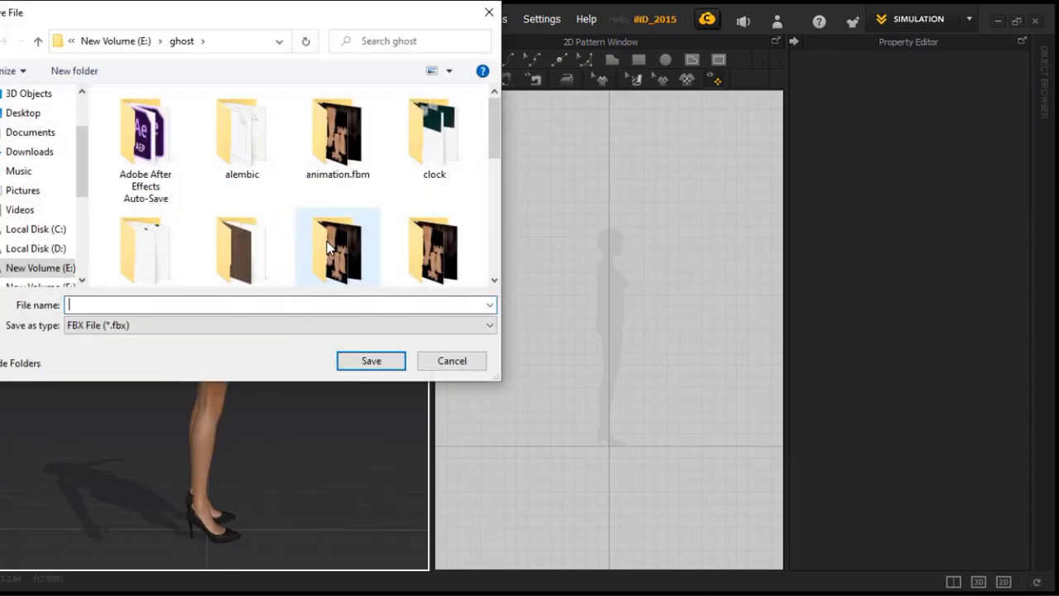
text(chara)
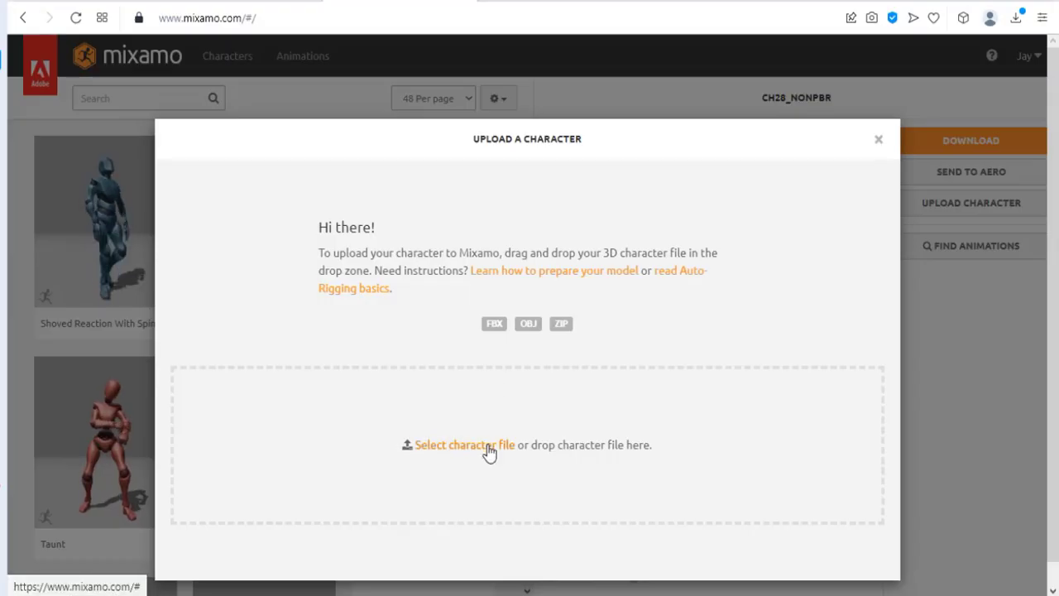
Step: Upload the exported charac FBX file as a new Mixamo character
click(488, 444)
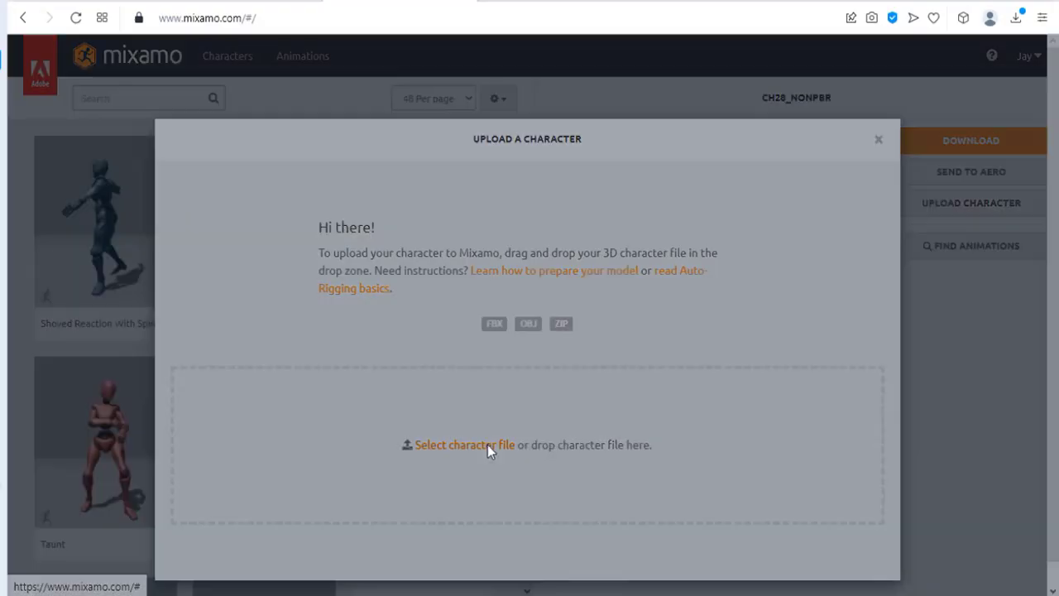
click(538, 401)
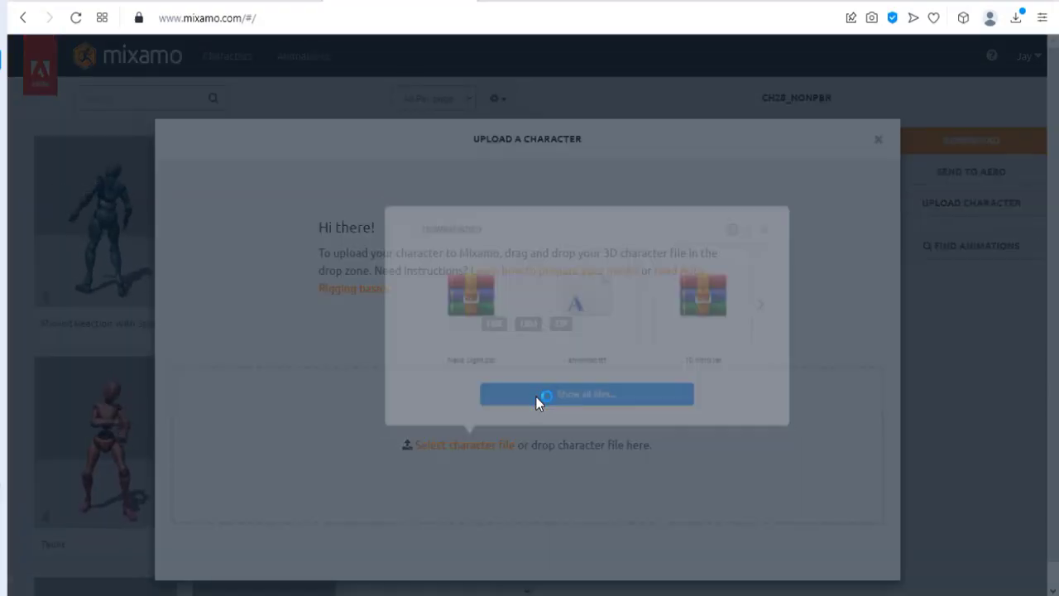
double_click(333, 145)
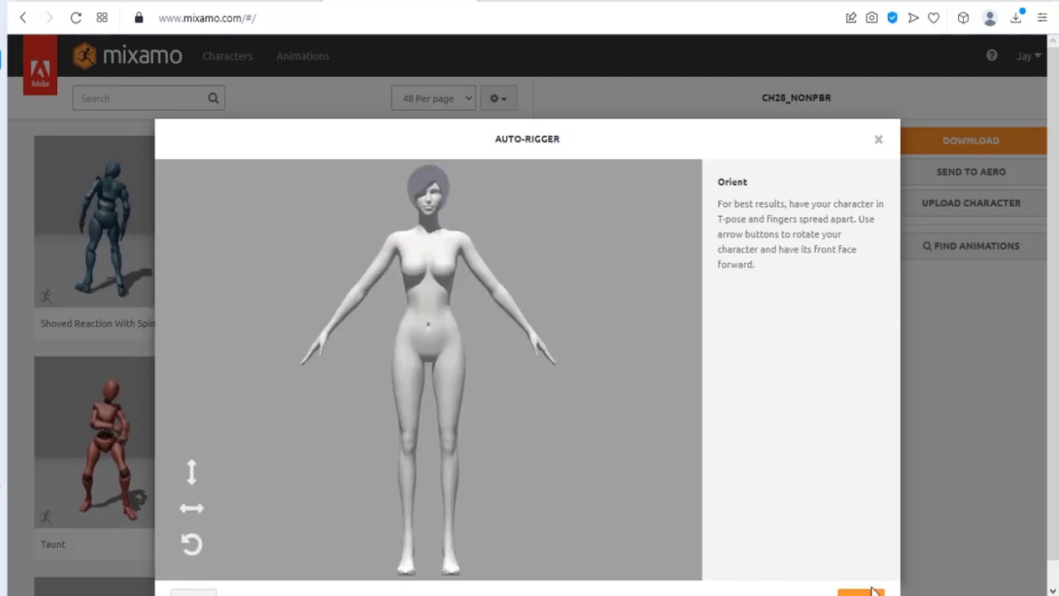
Step: Accept the character's orientation, place the chin, wrist, elbow, groin and knee markers on the body, and start the auto-rigging
click(872, 590)
drag(241, 370, 429, 213)
drag(282, 412, 527, 331)
drag(281, 455, 495, 293)
drag(241, 538, 428, 352)
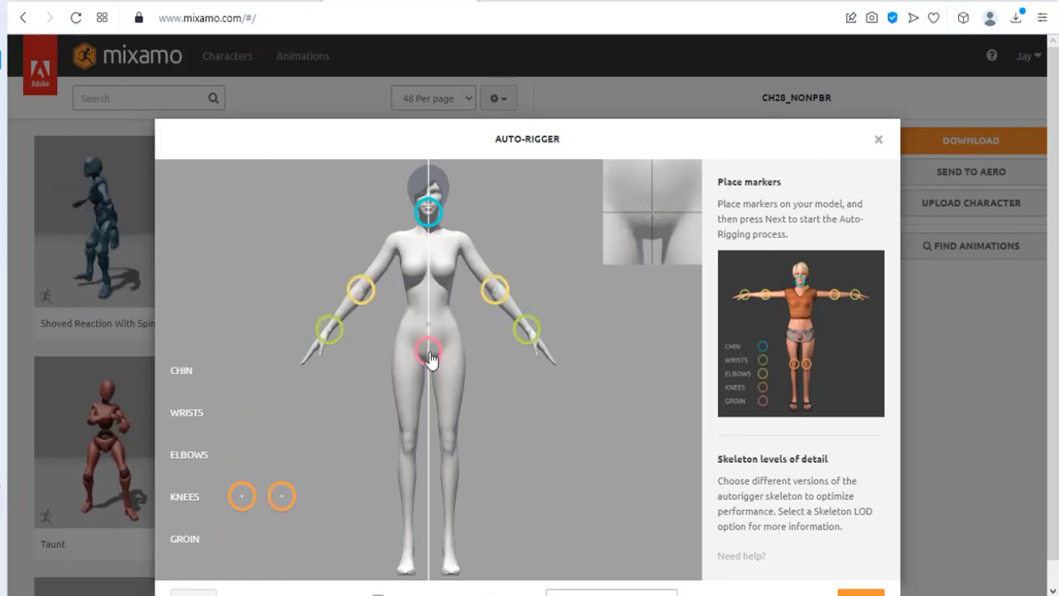
drag(282, 496, 451, 445)
click(861, 592)
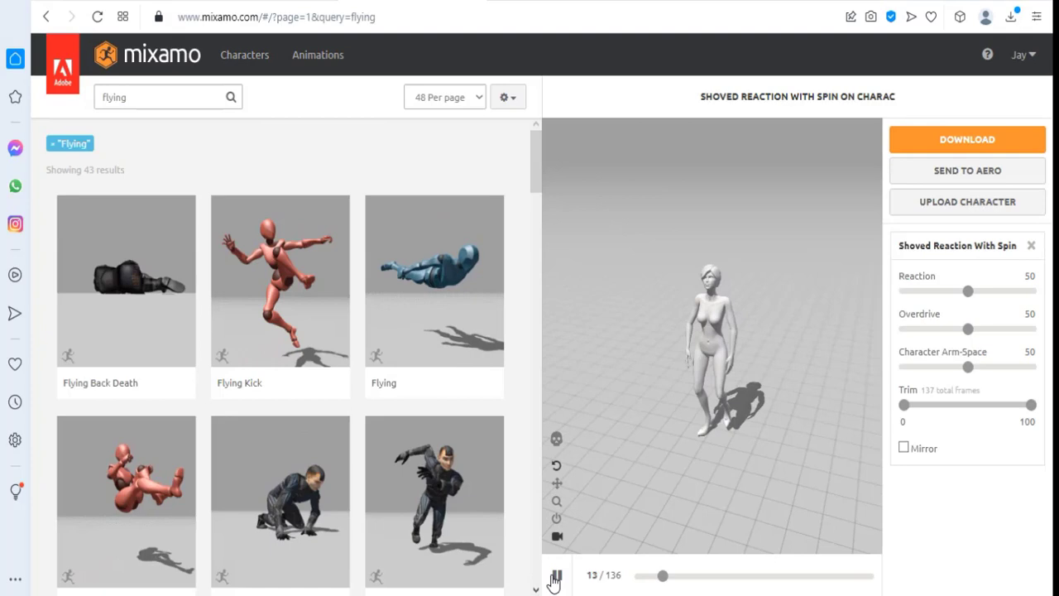
Step: Pause the character preview and look through the flying animations for a suitable ghost motion
click(554, 579)
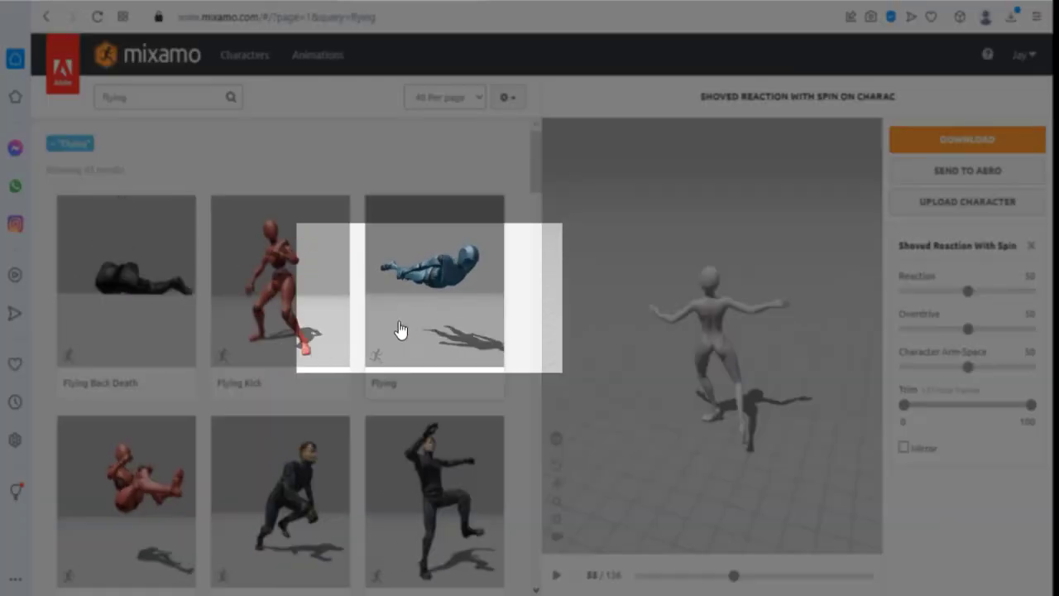
scroll(533, 208, down, 3)
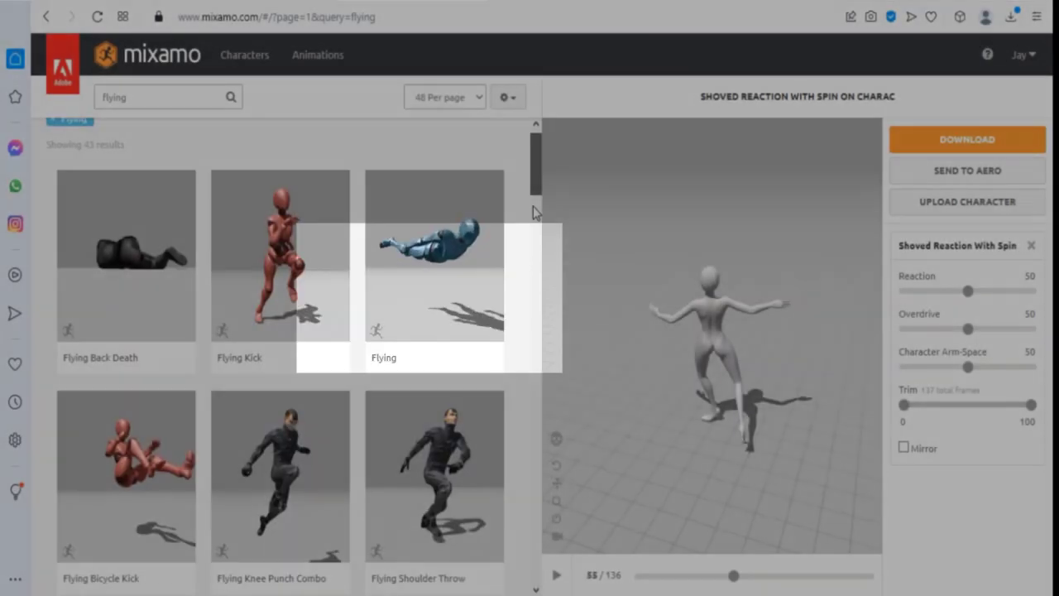
scroll(533, 207, down, 1)
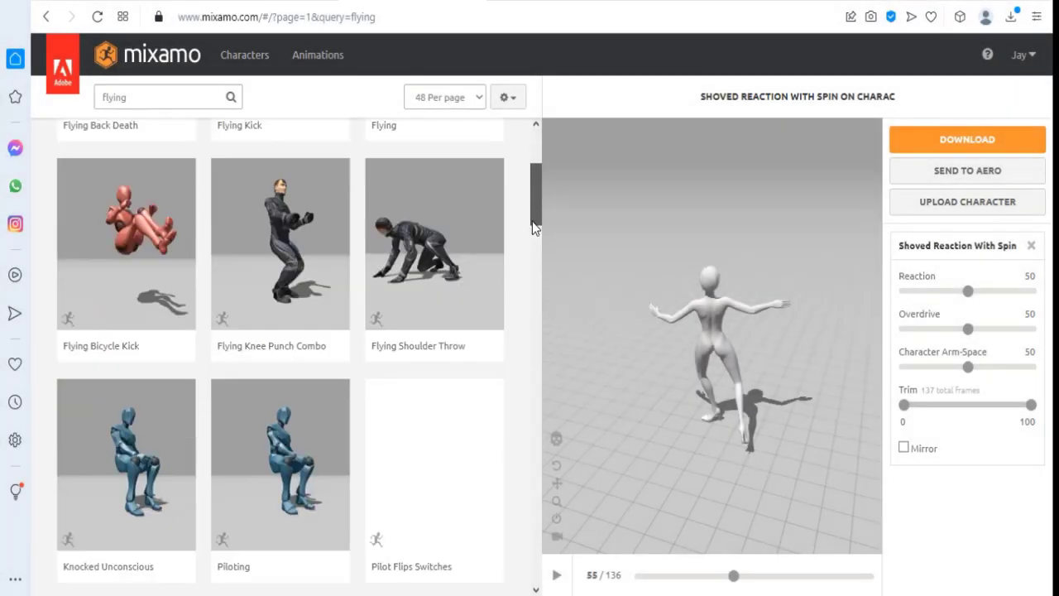
scroll(532, 221, down, 1)
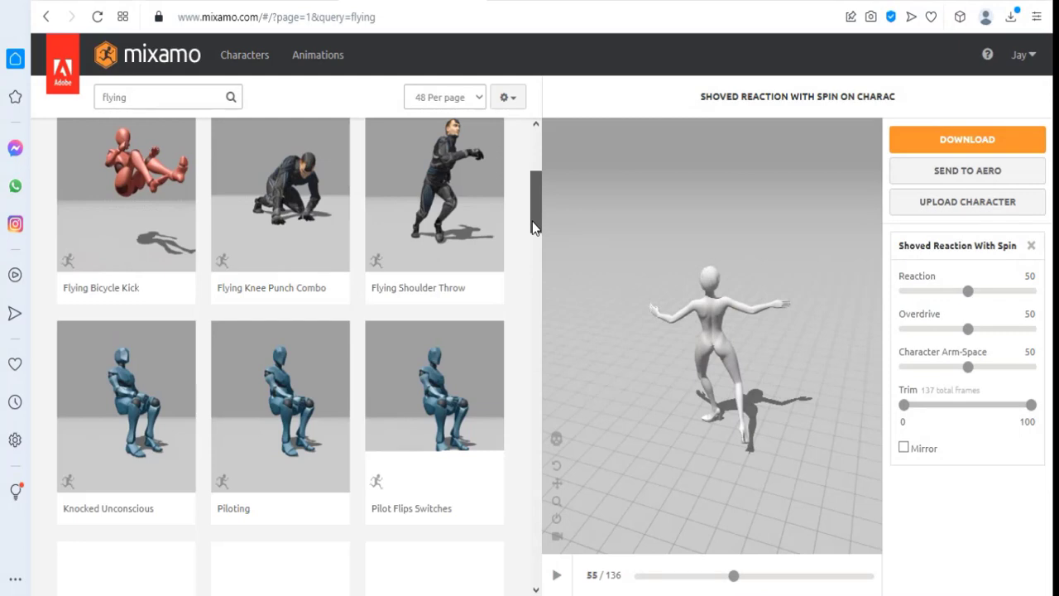
scroll(532, 221, down, 2)
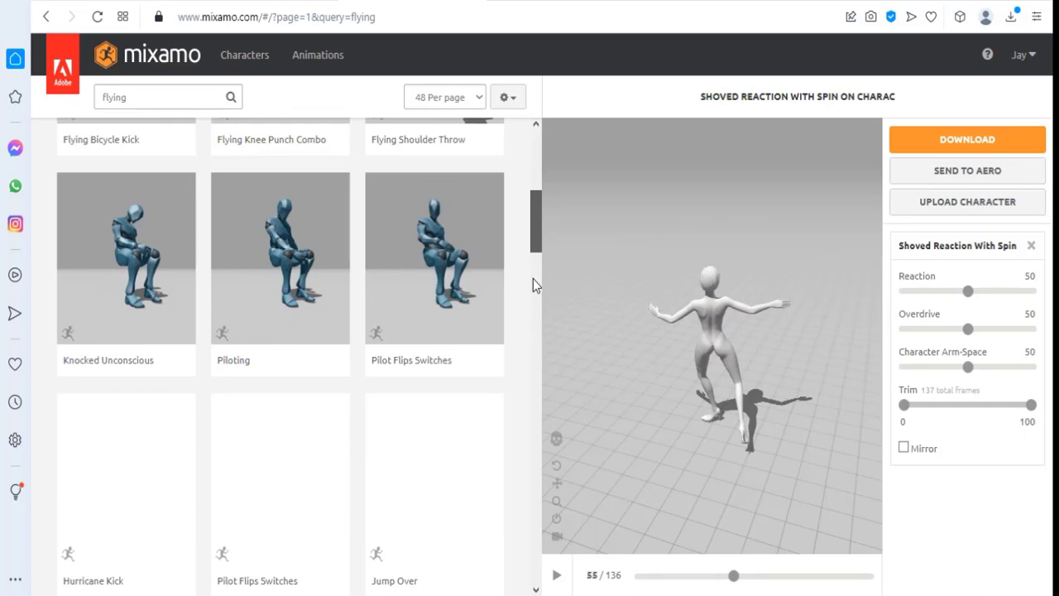
scroll(533, 279, down, 4)
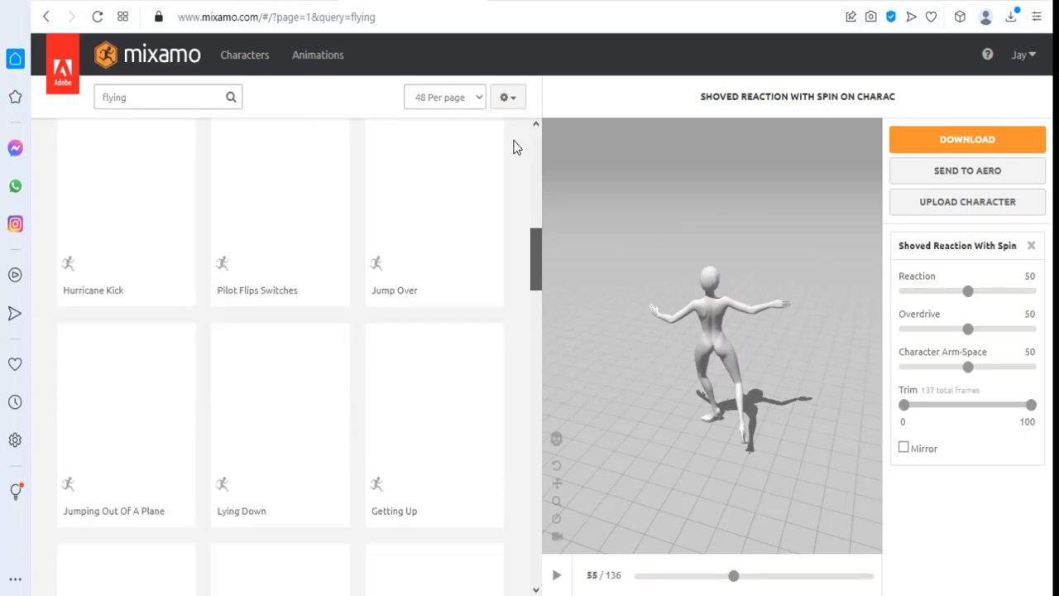
scroll(517, 137, up, 4)
scroll(522, 126, up, 3)
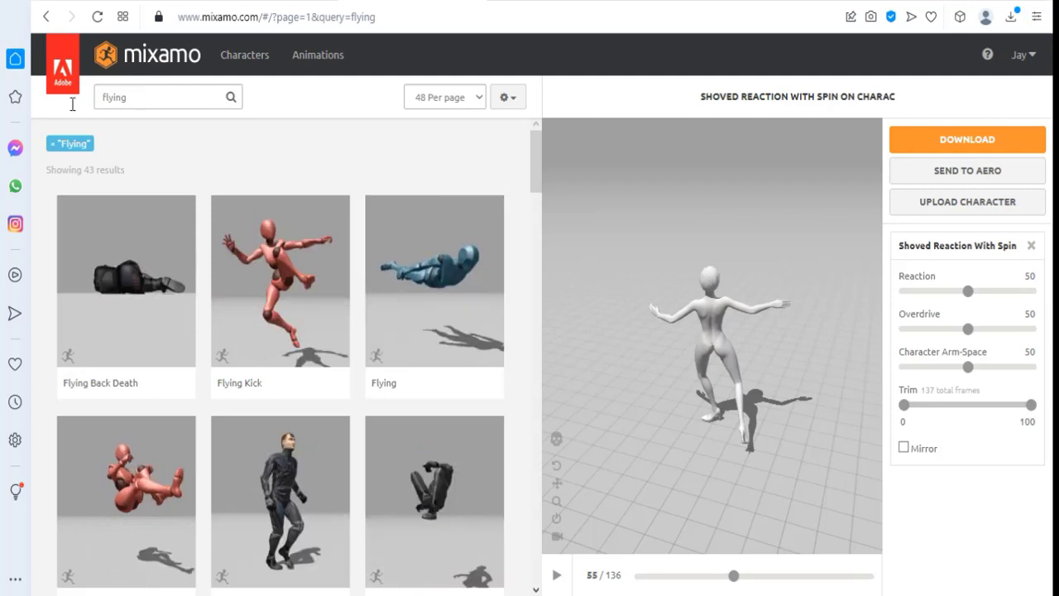
Step: Search the animation library for "swim"
drag(130, 97, 69, 104)
double_click(107, 103)
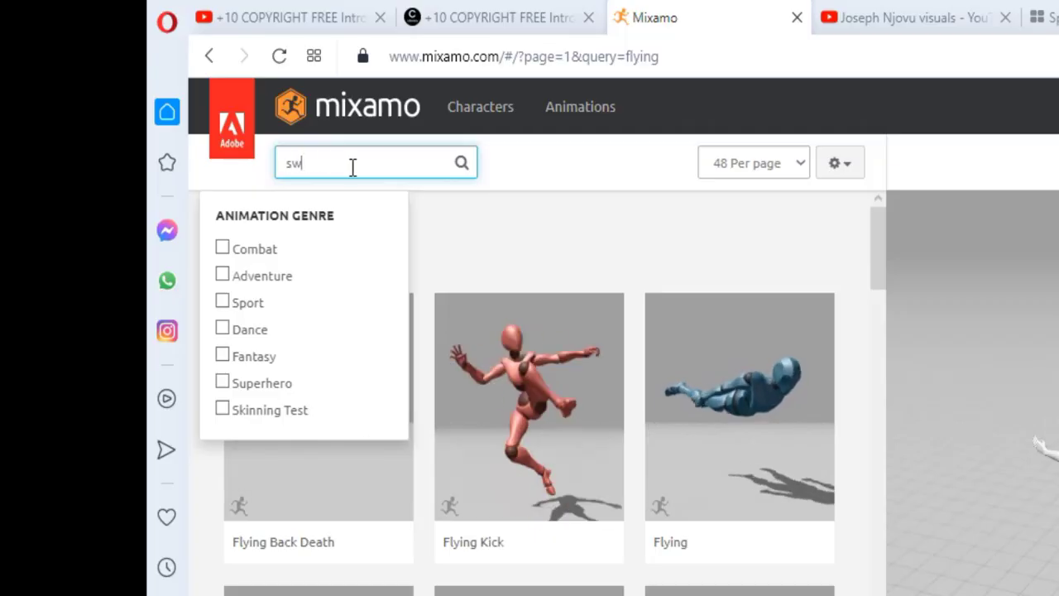
text(im)
right_drag(647, 204, 1055, 207)
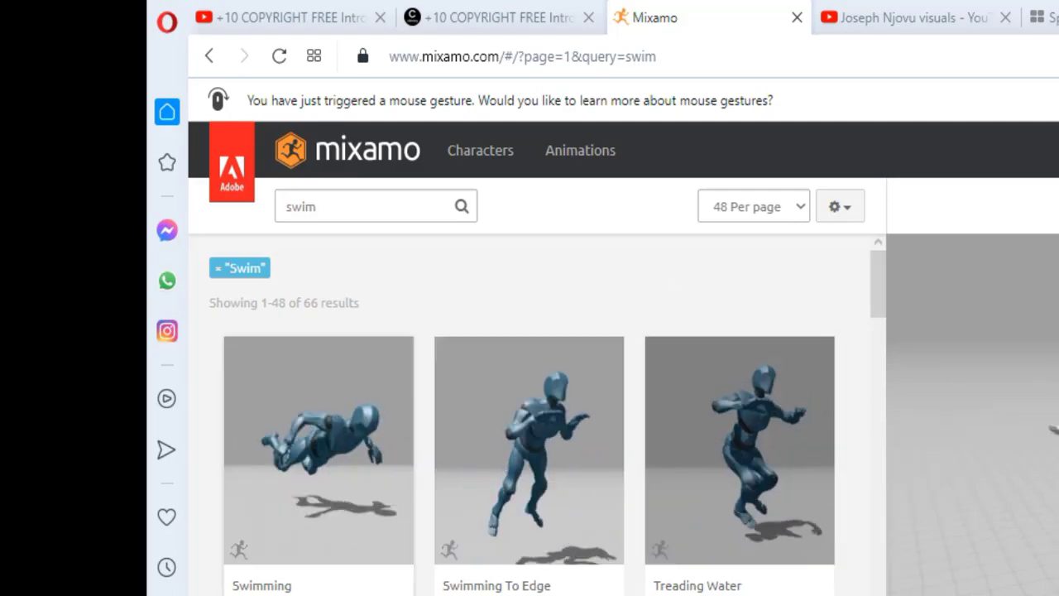
Step: Preview the Swimming, Swimming To Edge and Treading Water animations on the character, viewing the edge swim from the front
click(344, 488)
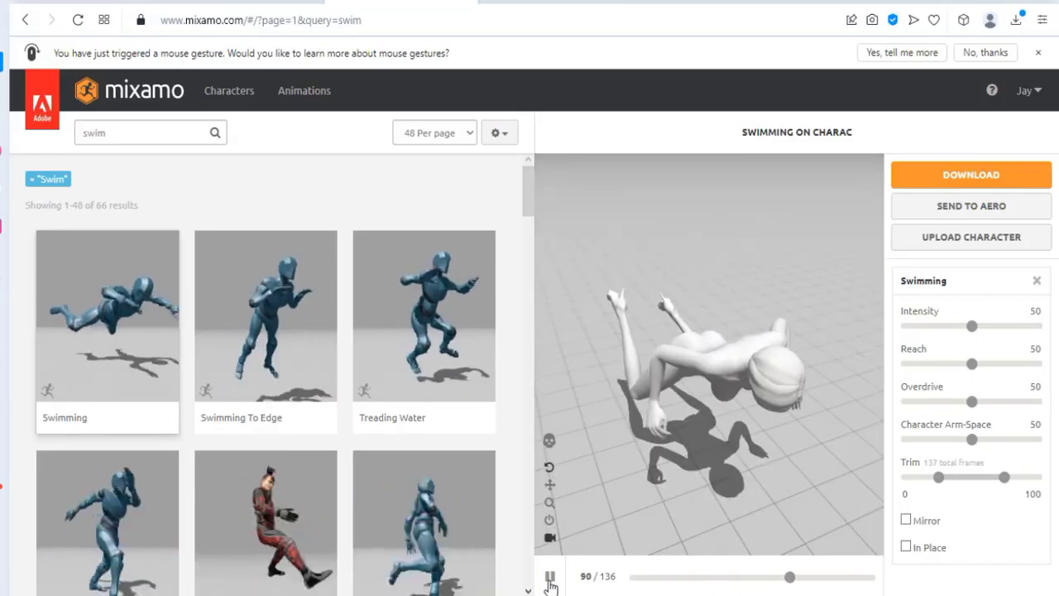
click(281, 321)
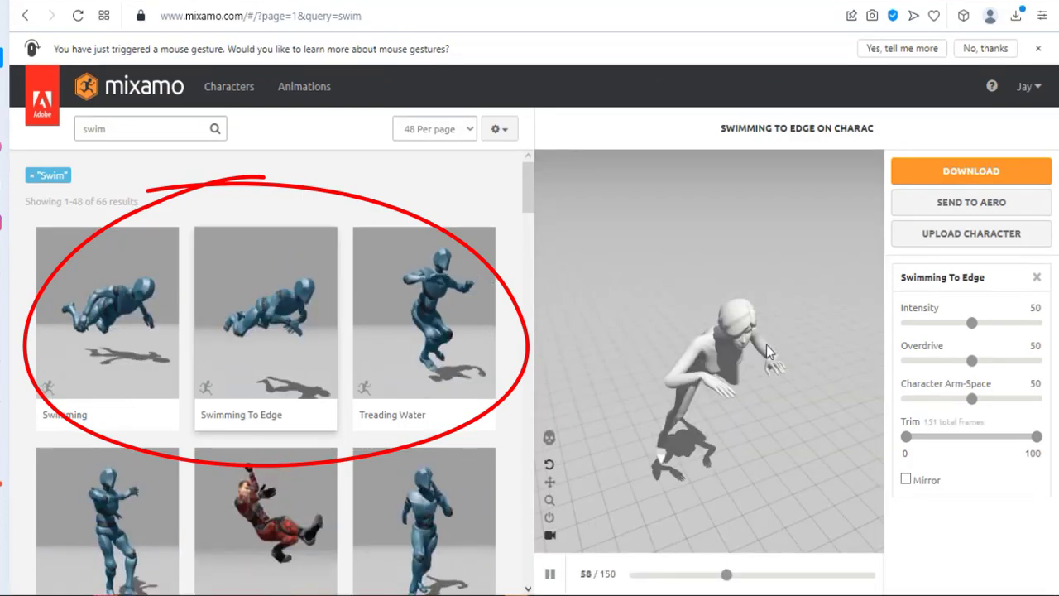
click(549, 573)
scroll(741, 432, up, 5)
scroll(741, 432, down, 5)
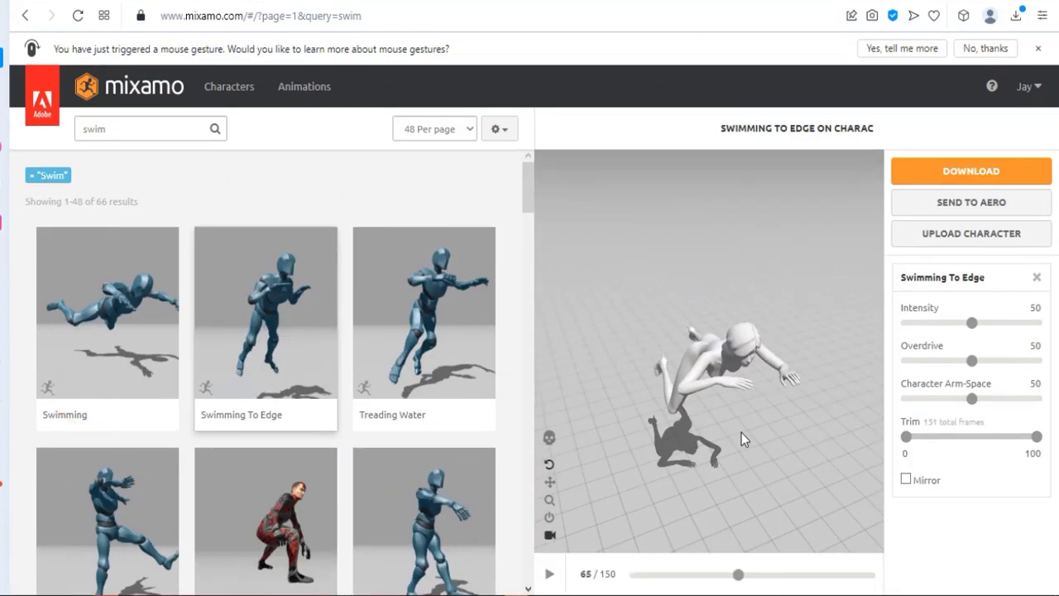
drag(741, 431, 756, 401)
click(550, 575)
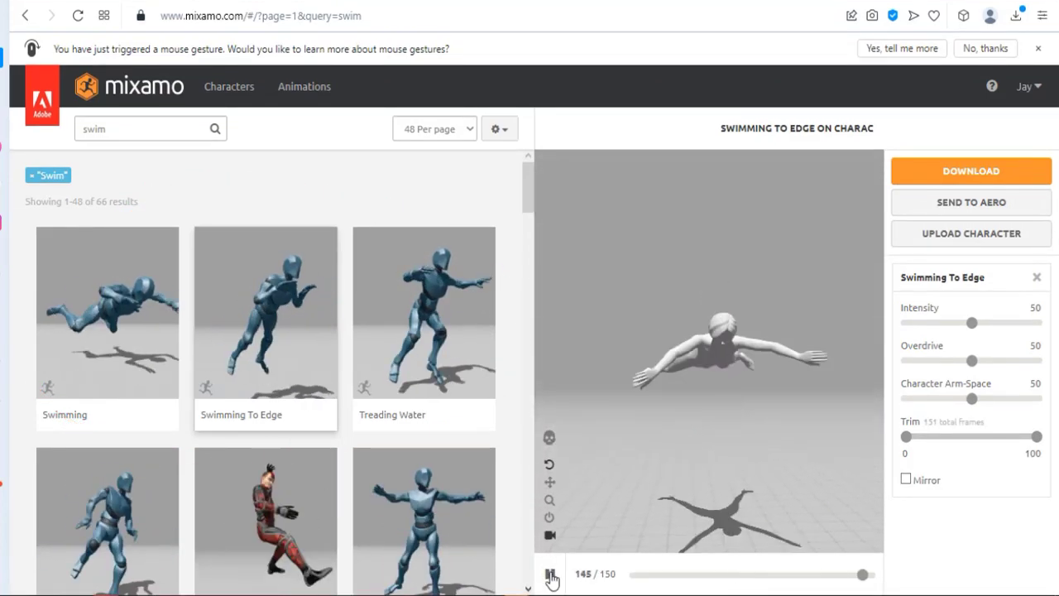
click(426, 343)
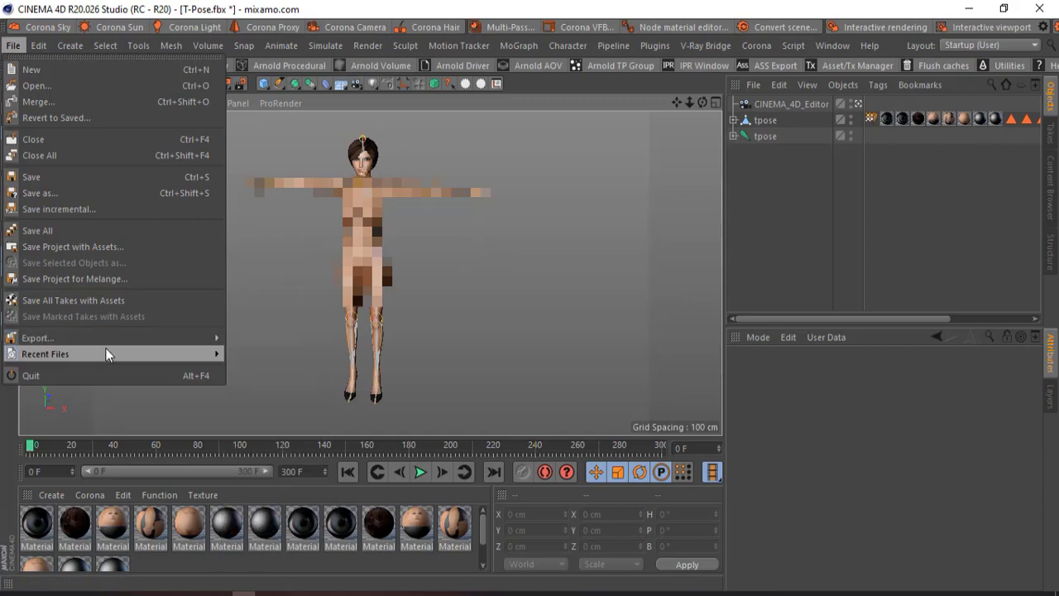
Step: Merge the swim animation file into the T-pose project, scrub through its motion and view the character from the side
mouse_move(105, 349)
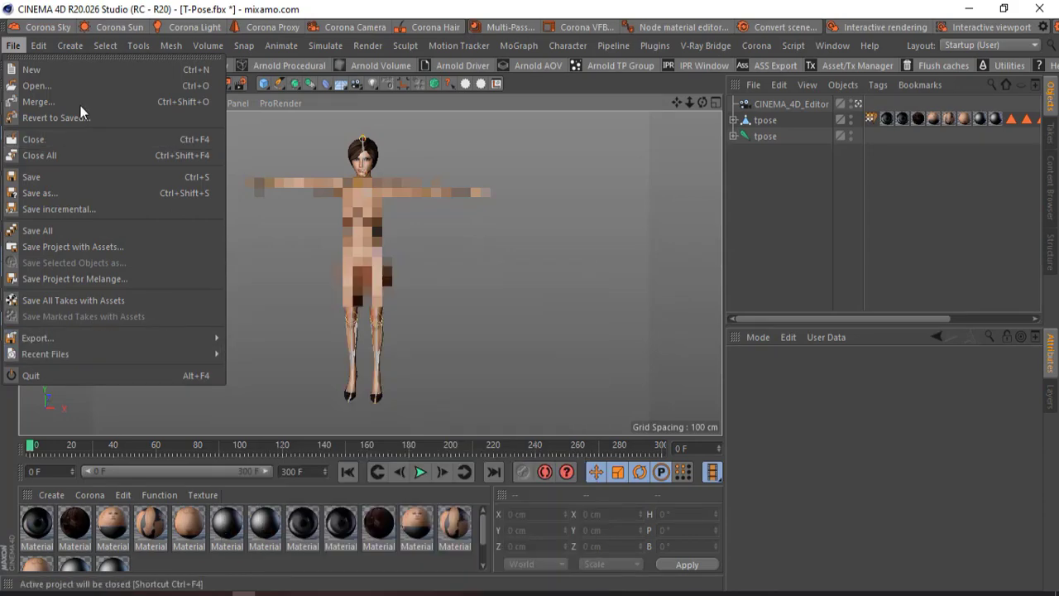
click(80, 103)
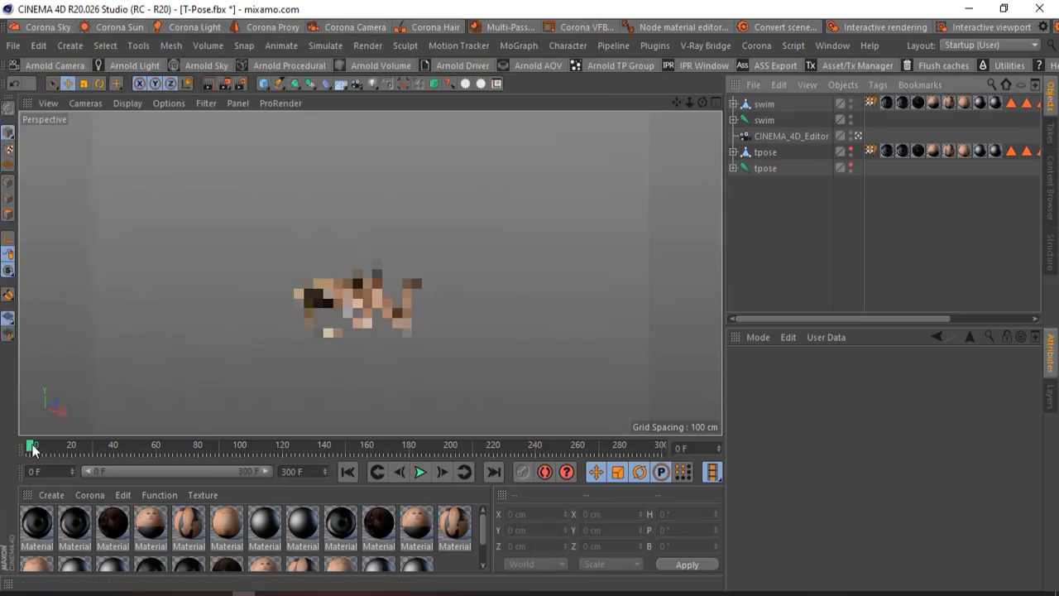
drag(31, 450, 262, 447)
drag(677, 103, 612, 105)
drag(702, 102, 705, 98)
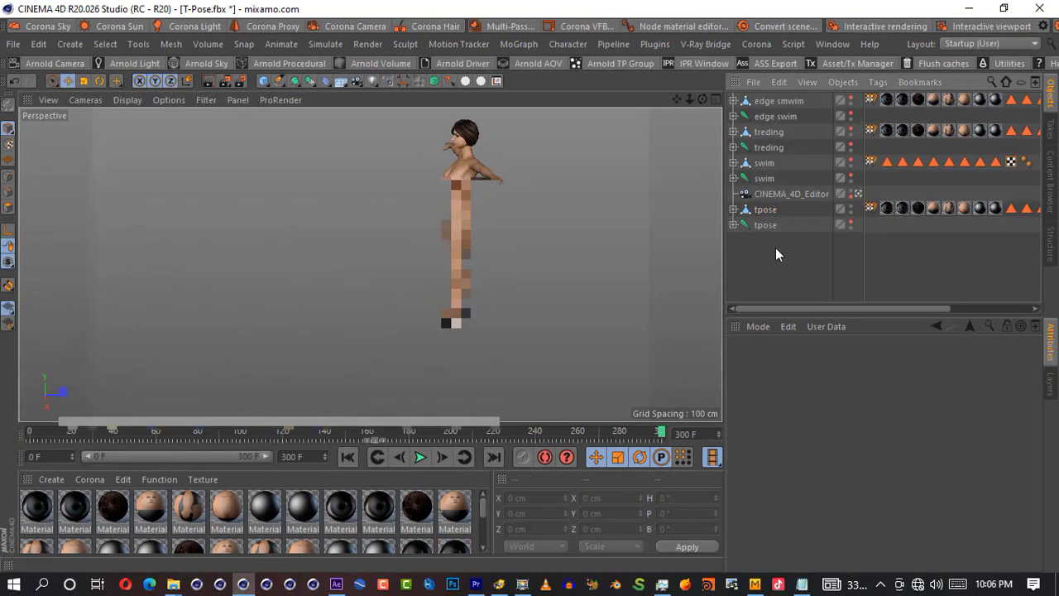
Step: Save the combined project in the ghost folder under the name merge
key(ctrl+shift+s)
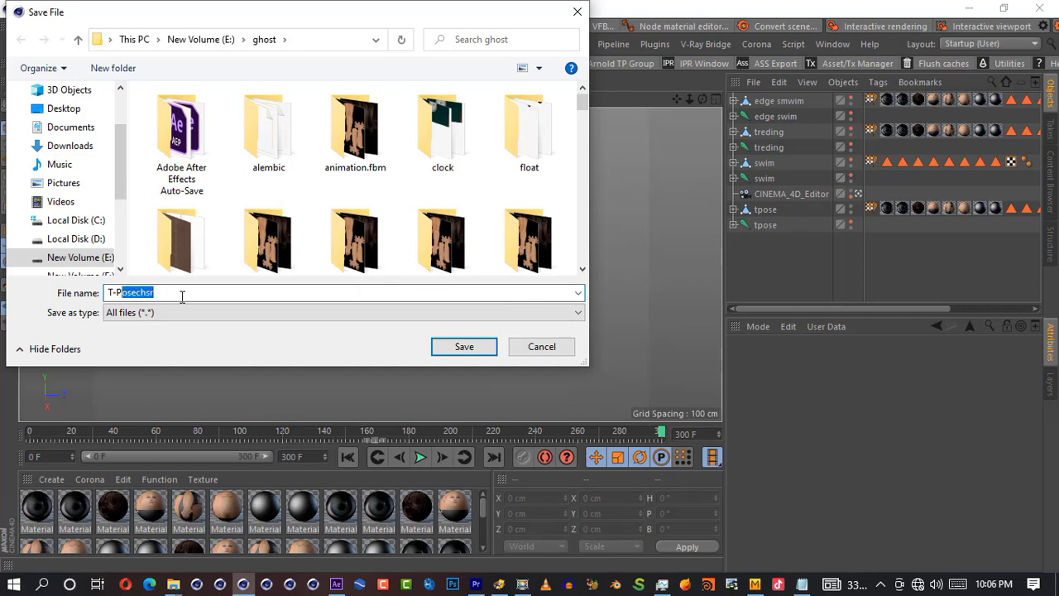
text(merge)
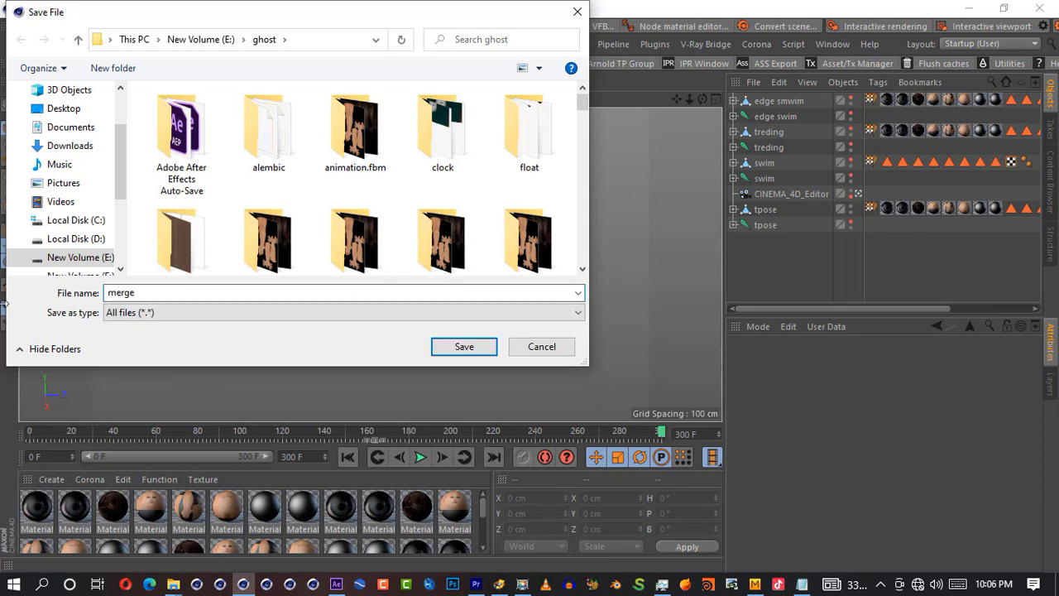
key(Return)
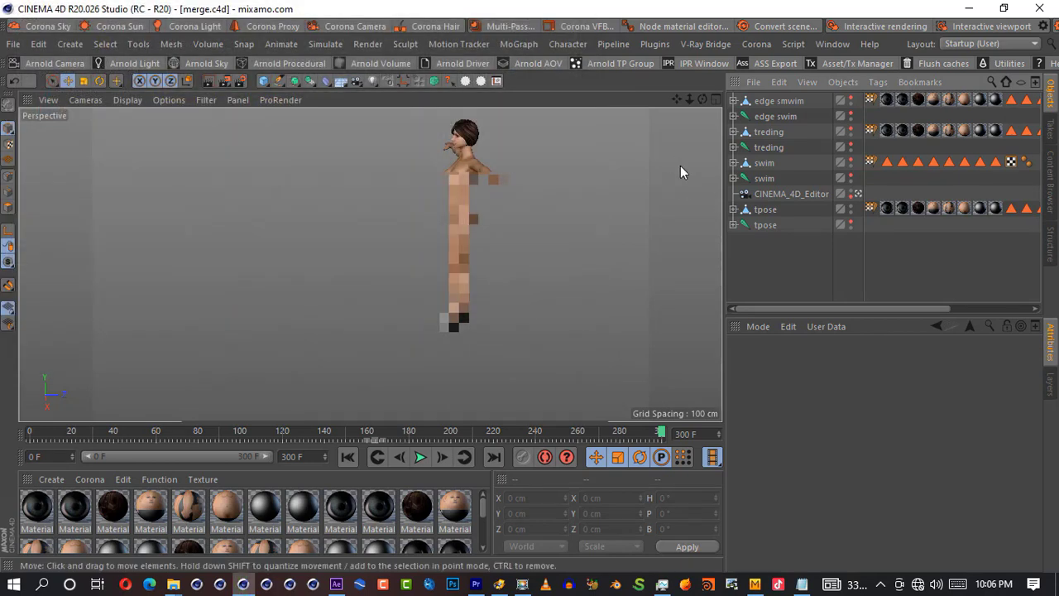
Step: Convert the tpose joint hierarchy's animation into a motion clip with position, rotation and parameter included
click(765, 210)
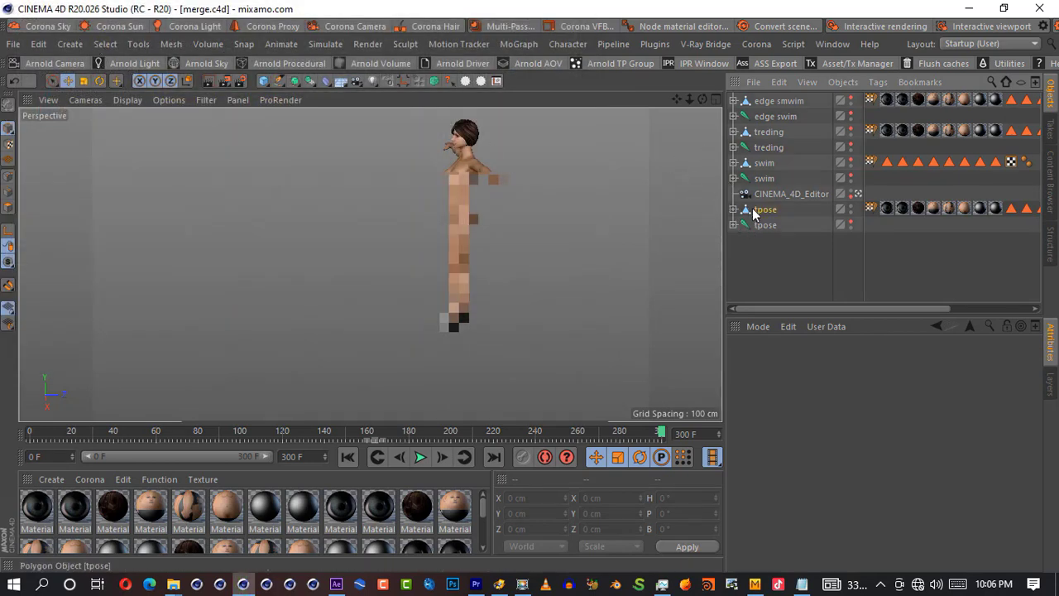
click(214, 46)
click(853, 239)
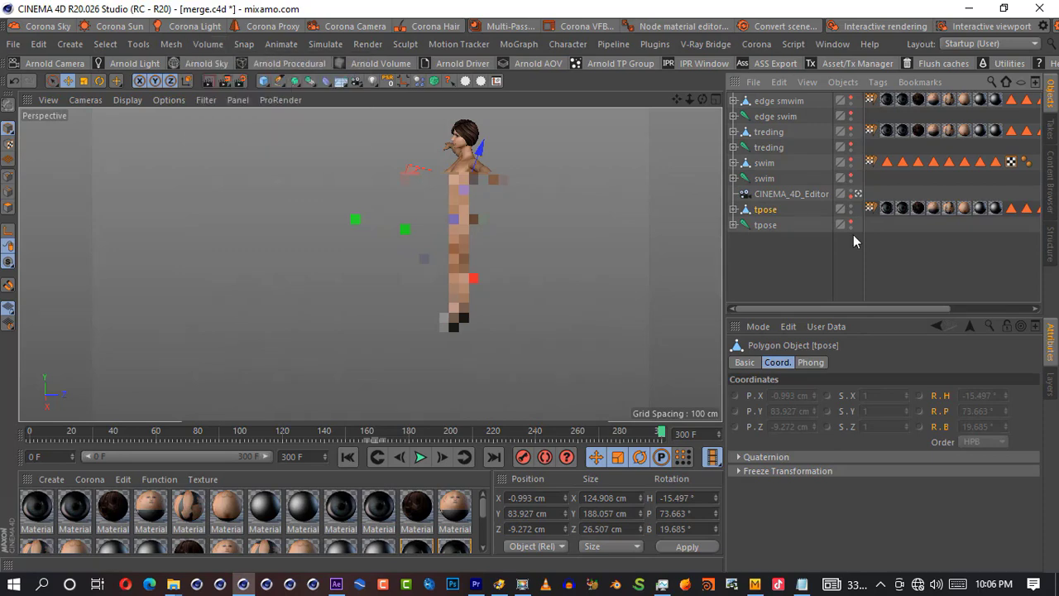
click(762, 226)
click(281, 44)
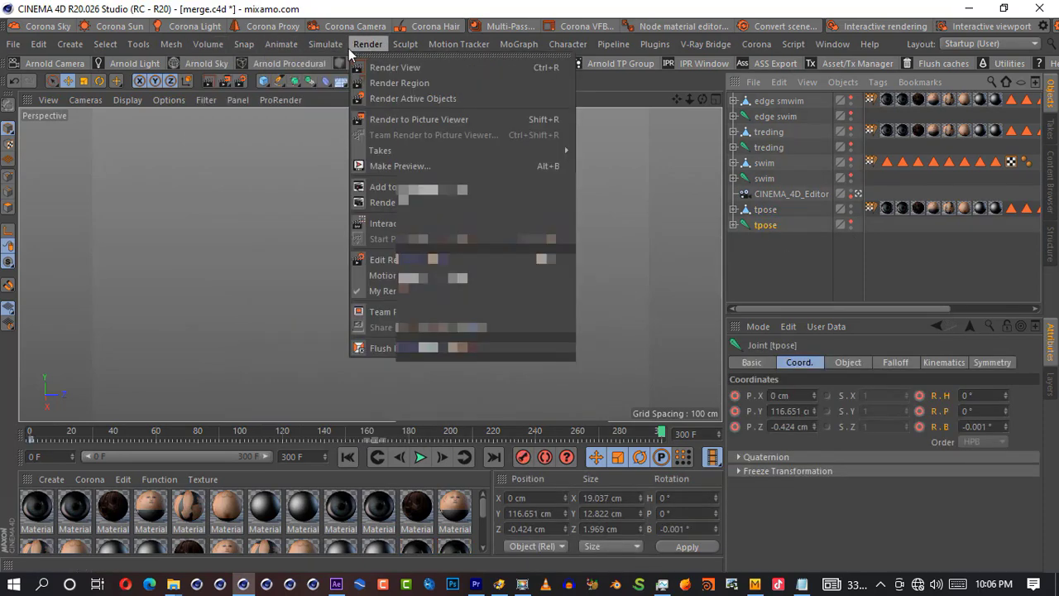
click(317, 400)
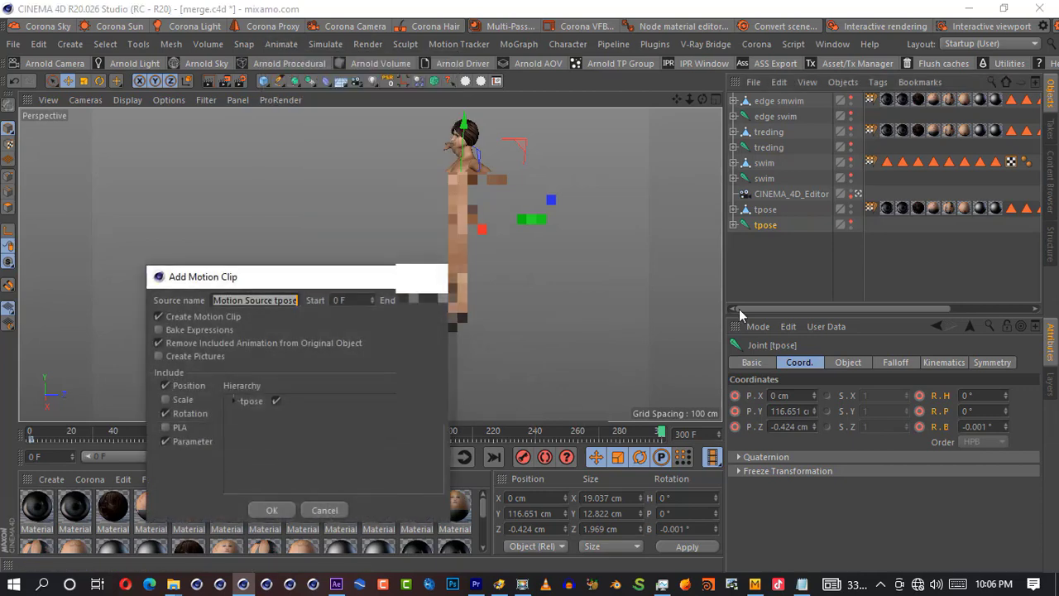
click(271, 511)
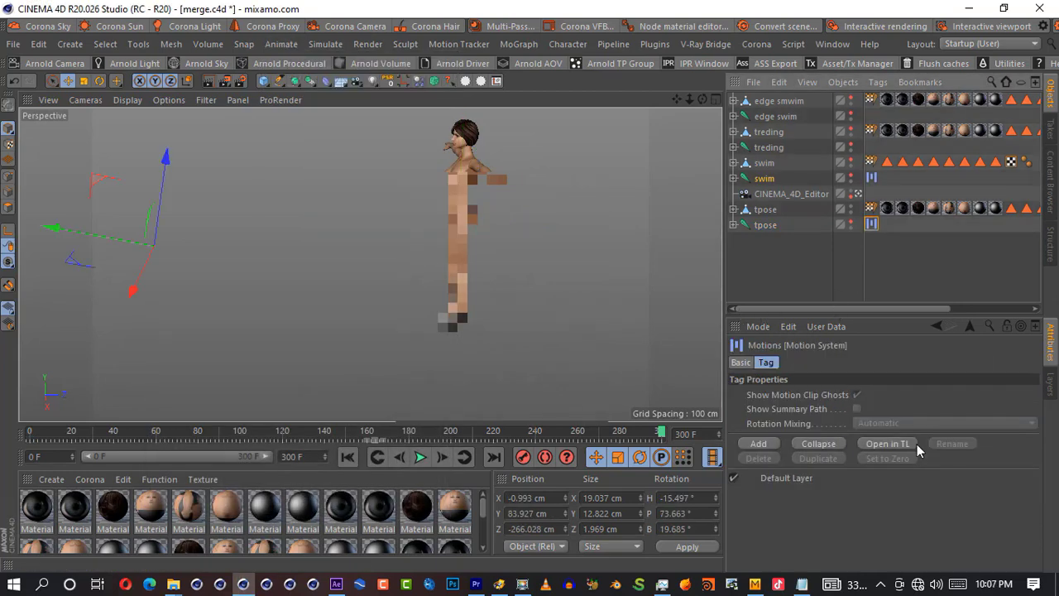
Step: Open the tpose motion system in the timeline and add the swim motion source to Layer 0 at frame 2
click(905, 446)
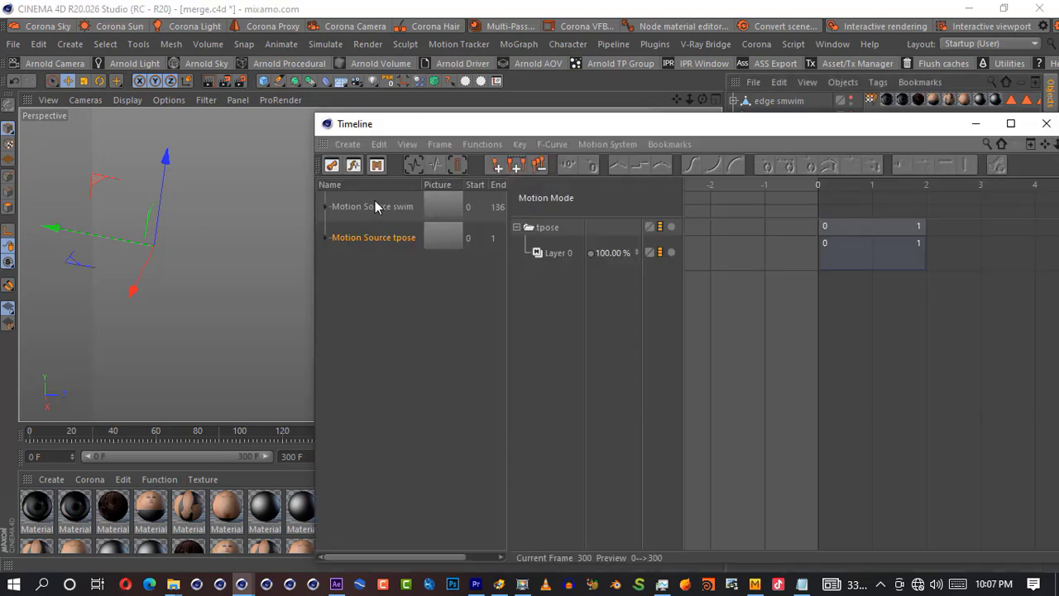
click(860, 238)
drag(833, 127, 662, 140)
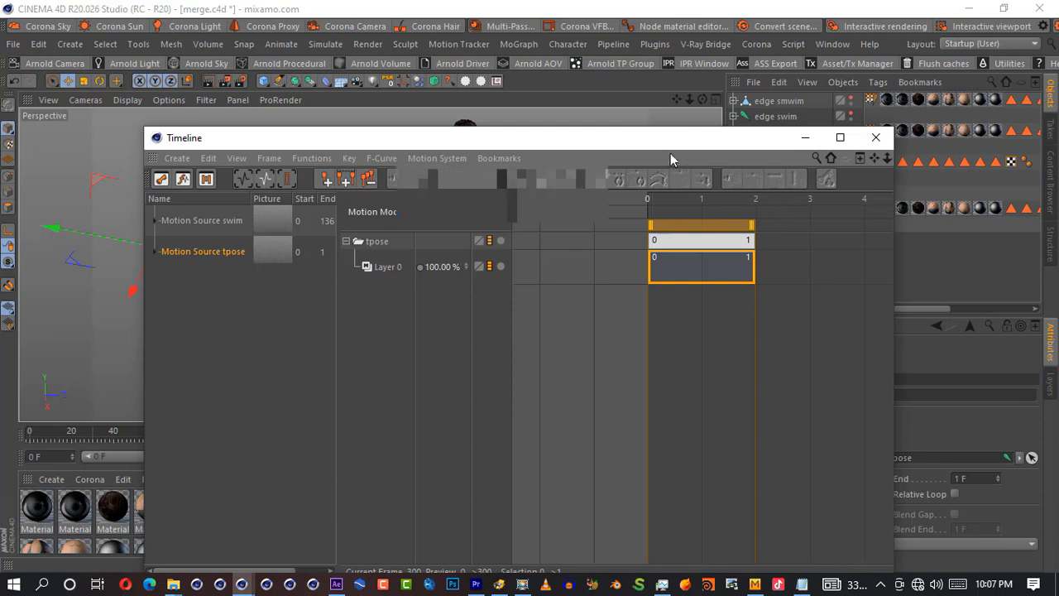
drag(670, 142, 700, 240)
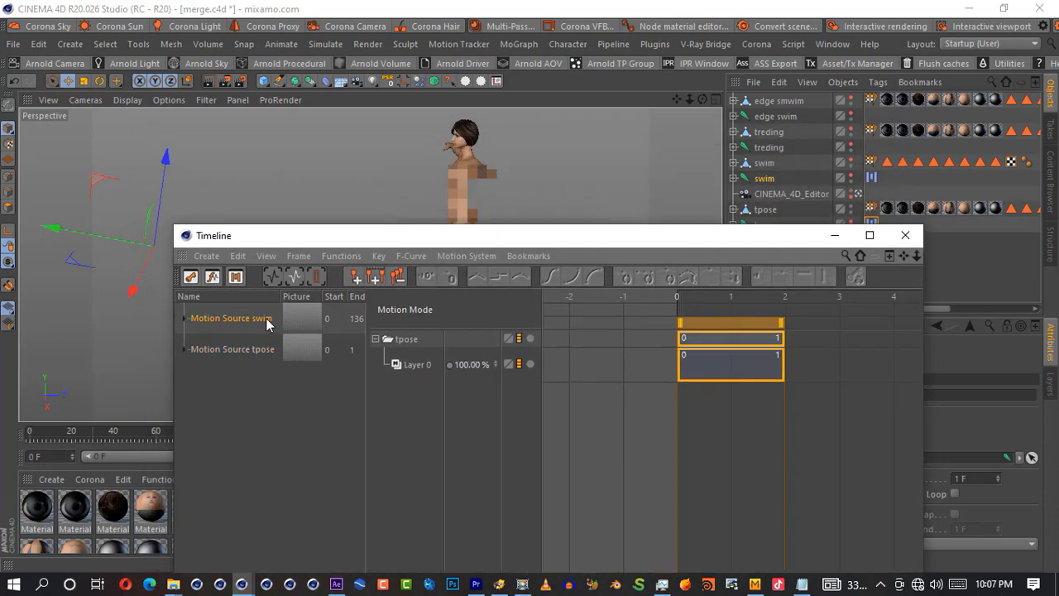
click(713, 465)
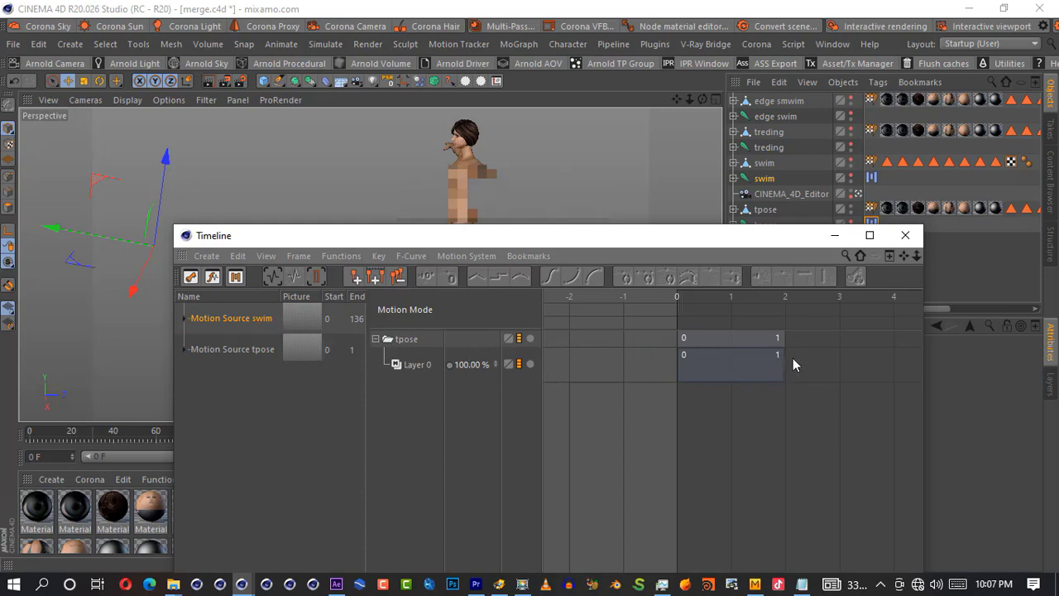
drag(793, 364, 793, 358)
mouse_move(915, 259)
mouse_down()
mouse_move(811, 259)
mouse_move(914, 257)
mouse_up()
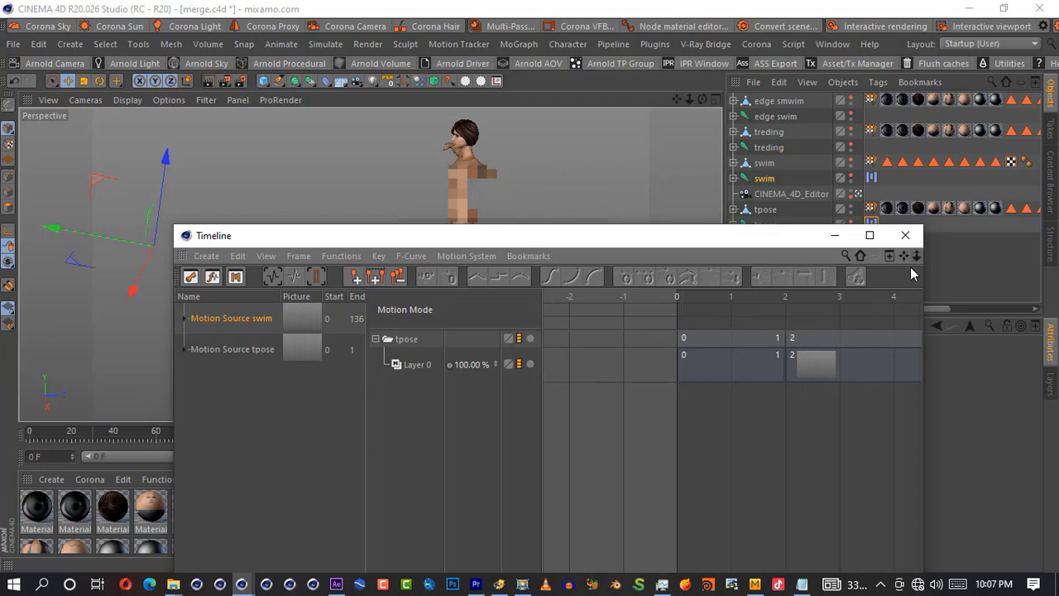
Step: Stretch the T-pose clip to frame 4 and shift the swim clip so the two overlap and blend
drag(834, 338, 883, 346)
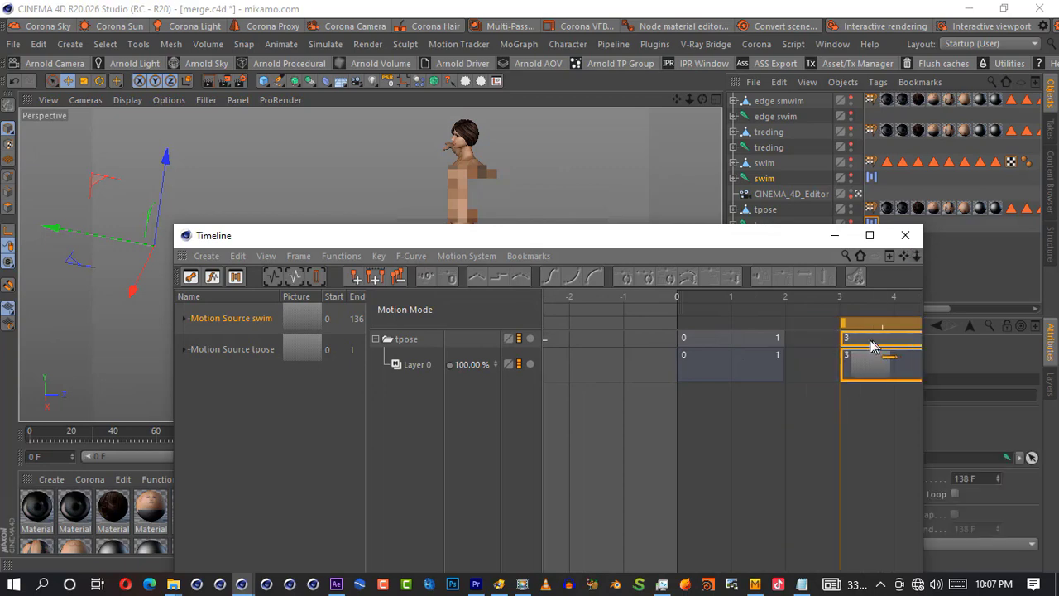
click(782, 338)
drag(807, 331, 899, 343)
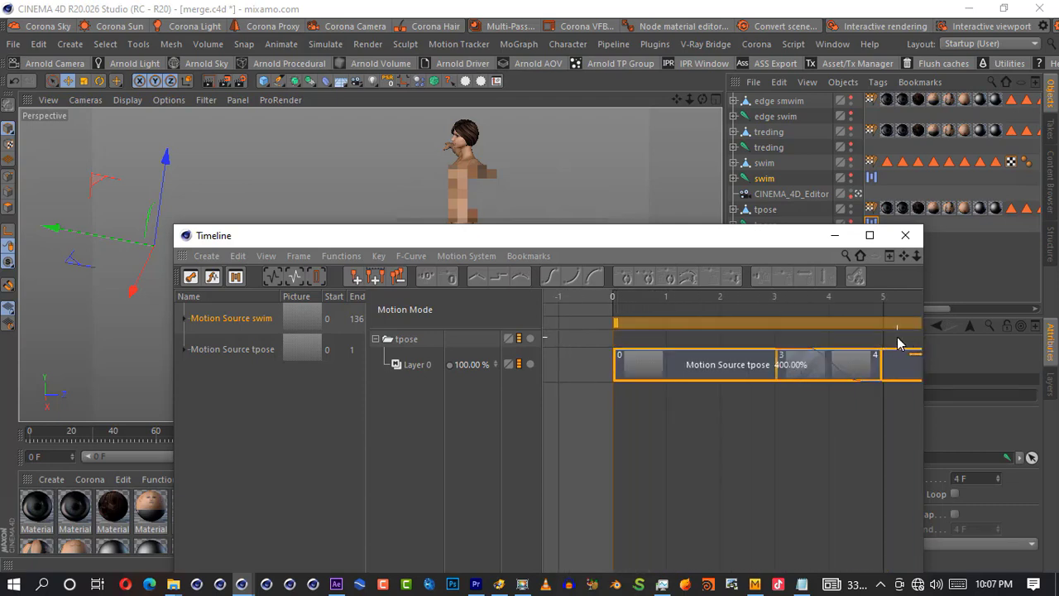
click(893, 379)
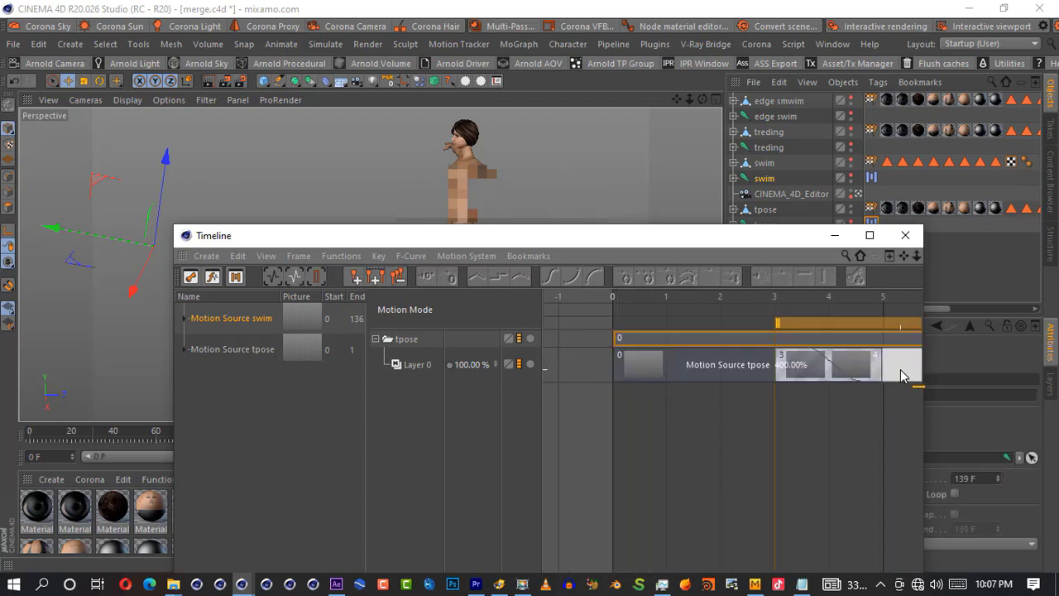
drag(866, 374, 758, 373)
drag(555, 235, 555, 317)
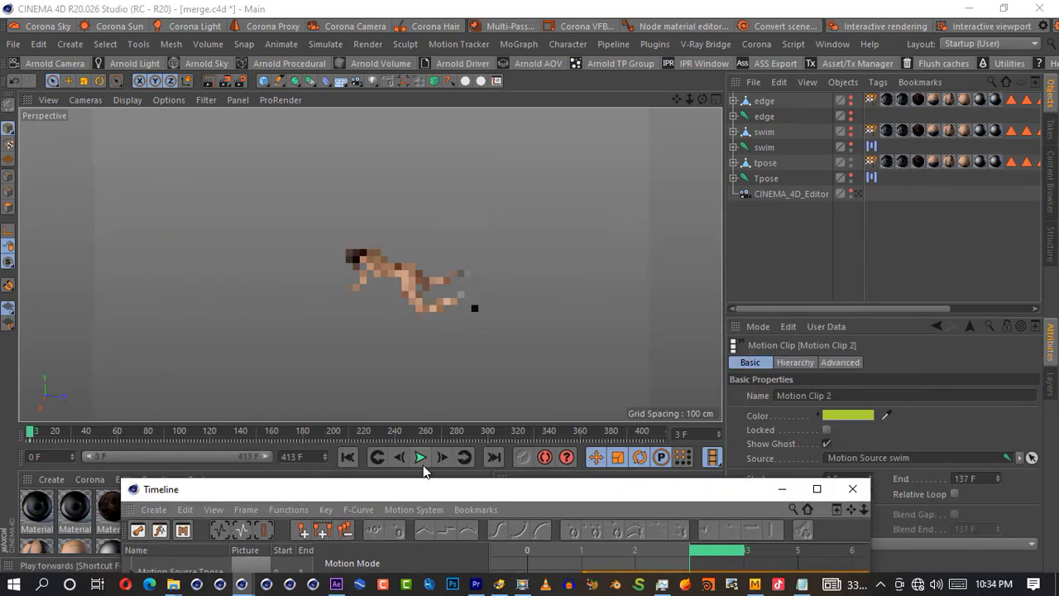
Step: Play back the blended T-pose-to-swim motion and rewind it to the first frame
click(422, 459)
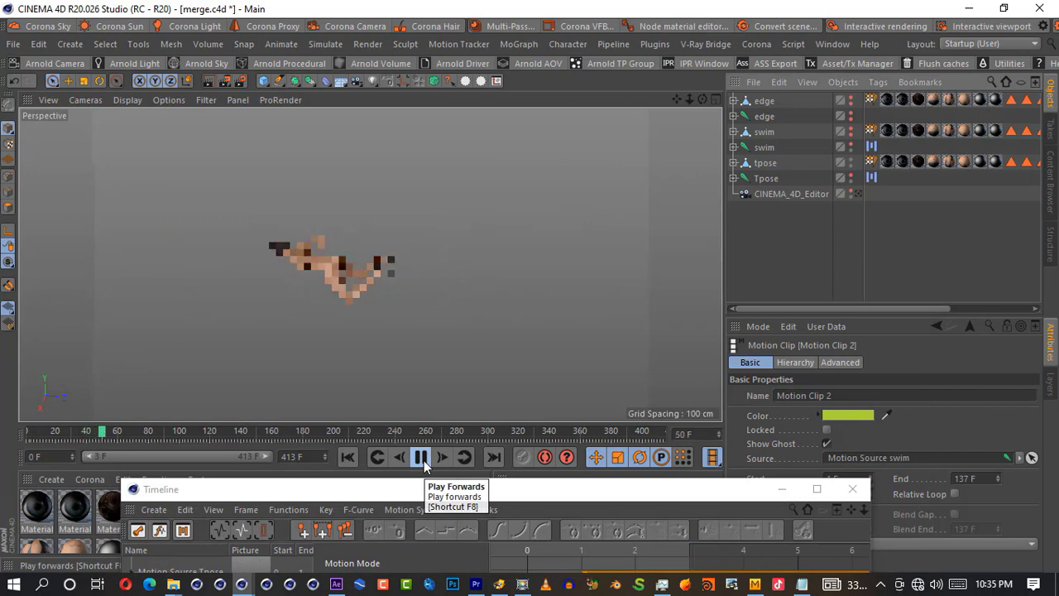
click(422, 459)
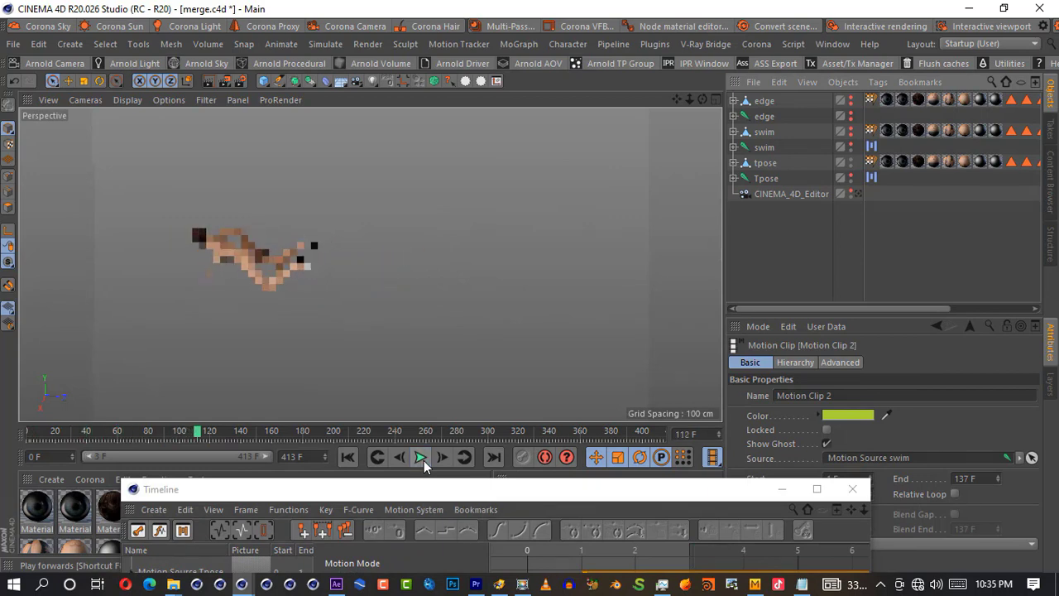
mouse_move(35, 435)
mouse_down()
mouse_move(217, 433)
mouse_move(30, 434)
mouse_up()
double_click(771, 118)
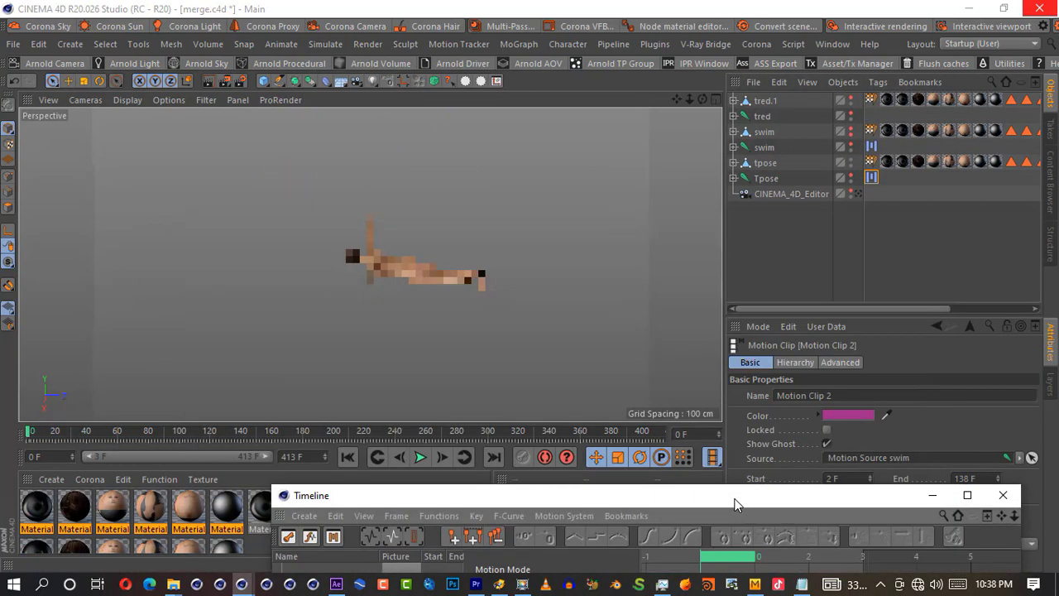
Step: Bring the motion clip timeline into view and replay the swim transition from the start to check the blend
drag(737, 505, 669, 276)
drag(814, 290, 571, 306)
click(421, 456)
drag(538, 192, 498, 205)
click(422, 457)
click(349, 457)
click(421, 456)
click(348, 457)
Step: Extend the T-pose clip to span frames 2 to 7, overlapping the swim clip at frame 6, and replay the blend
drag(575, 333, 739, 332)
drag(619, 209, 549, 237)
mouse_move(690, 356)
mouse_down()
mouse_move(744, 336)
mouse_move(528, 364)
mouse_move(674, 351)
mouse_up()
click(504, 357)
click(674, 350)
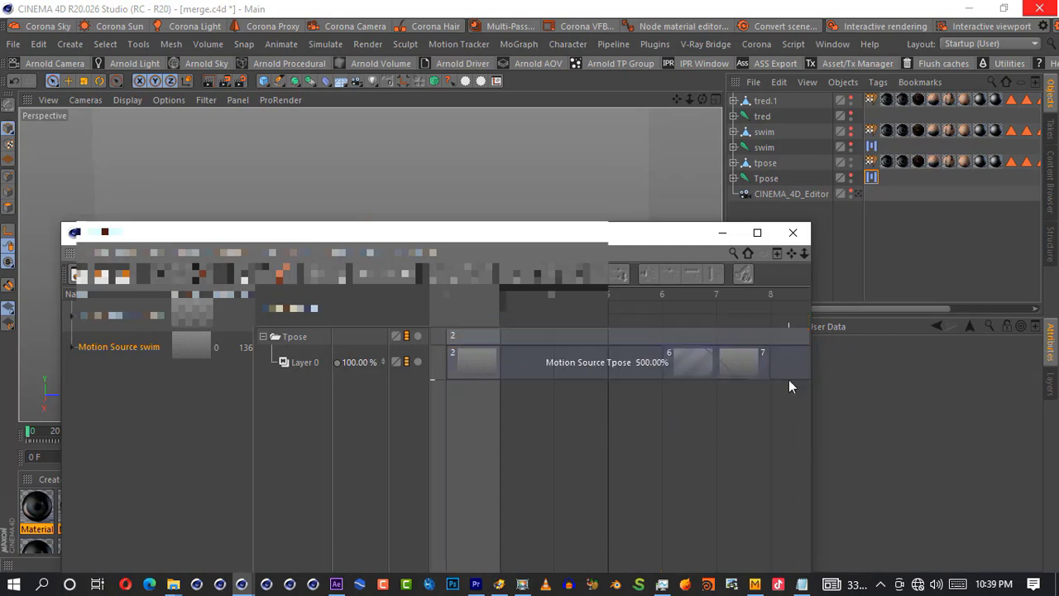
click(422, 457)
drag(617, 232, 636, 274)
drag(490, 404, 436, 404)
drag(616, 274, 615, 537)
click(348, 457)
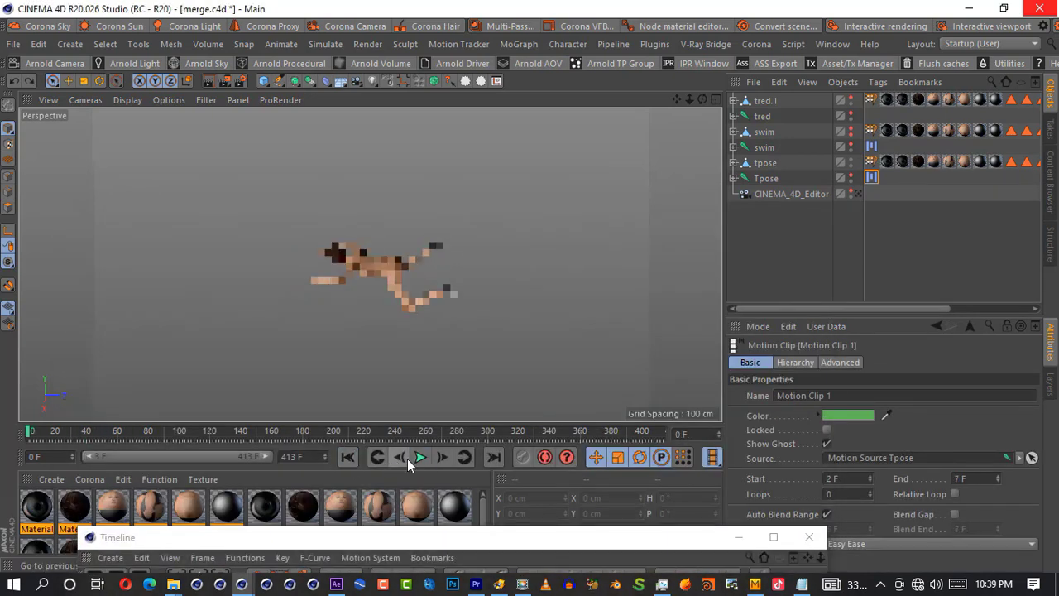
Step: Scrub to frame 162 and convert the tred joint hierarchy's animation into a motion clip
drag(29, 436, 275, 437)
drag(504, 539, 439, 110)
click(762, 116)
click(281, 45)
click(314, 400)
click(282, 512)
Step: Add the tred motion source to the Tpose layer so it blends with the end of the swim clip, and play the result
drag(756, 129, 695, 129)
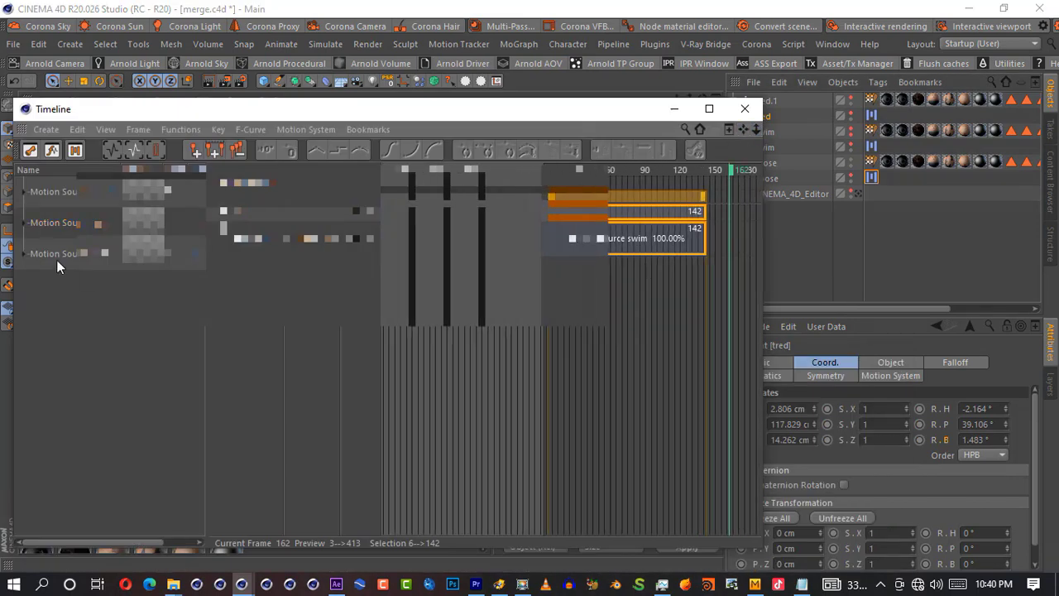
drag(57, 258, 689, 216)
drag(579, 109, 428, 340)
click(352, 457)
click(421, 458)
click(420, 457)
Step: Create a pivot object for the tred motion clip and adjust its orientation in the viewport
click(762, 116)
drag(604, 362, 559, 398)
click(474, 465)
click(797, 362)
click(830, 364)
click(827, 414)
click(851, 146)
drag(448, 217, 578, 231)
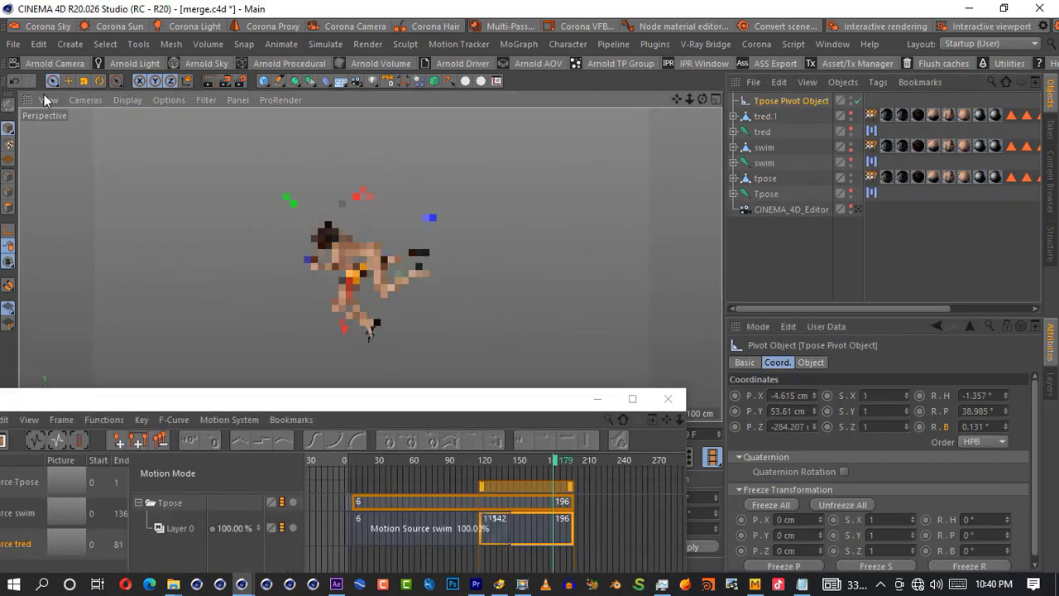
Step: Move the pivot object to line up the treading motion with the swim, and play back the transition
key(e)
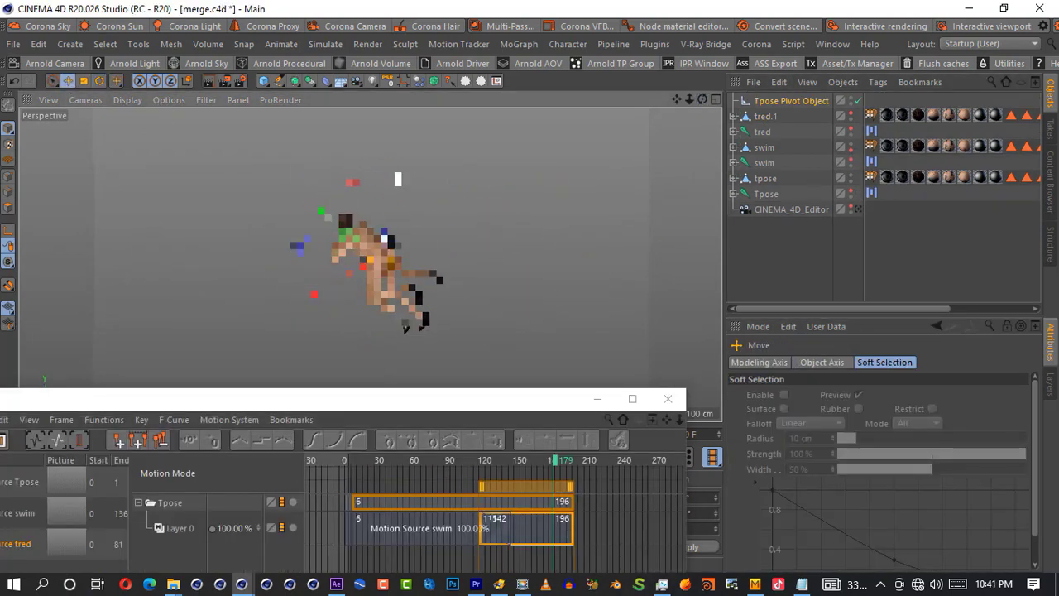
drag(464, 398, 483, 561)
click(127, 431)
click(421, 457)
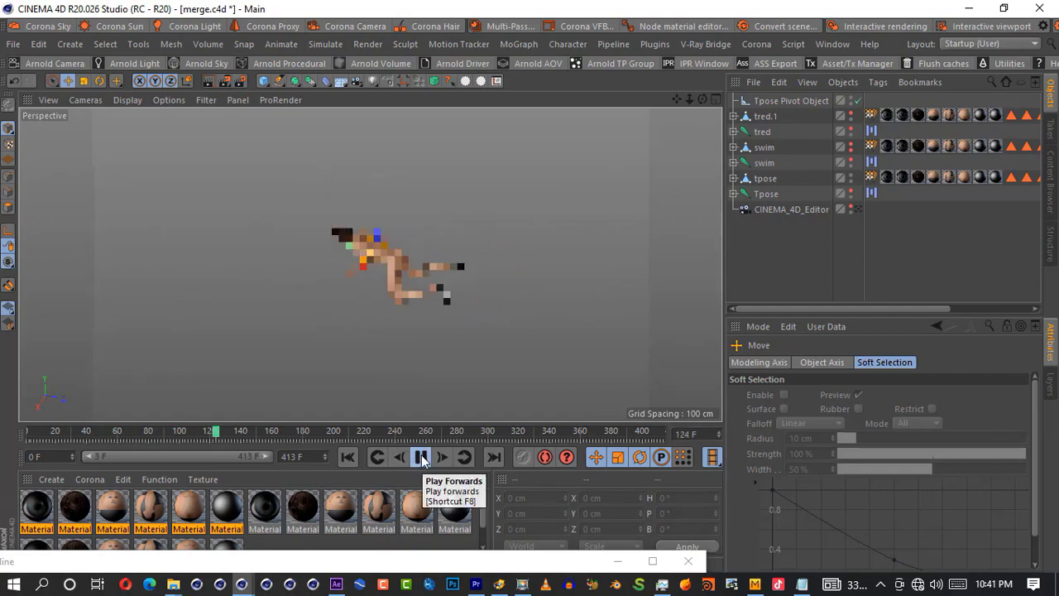
click(420, 457)
Step: Open a file from the ghost folder
key(ctrl+o)
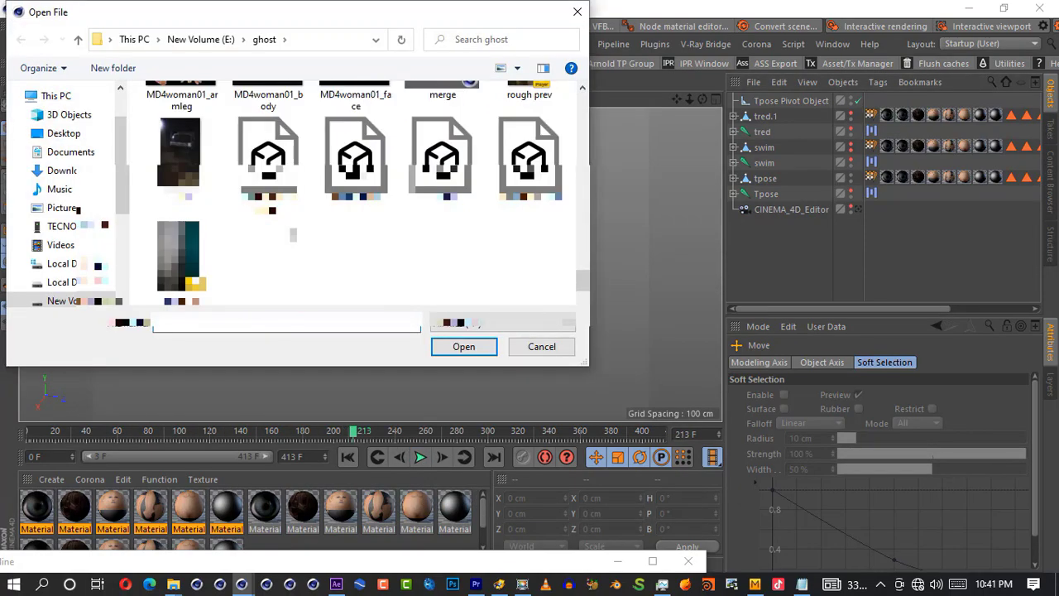
key(Return)
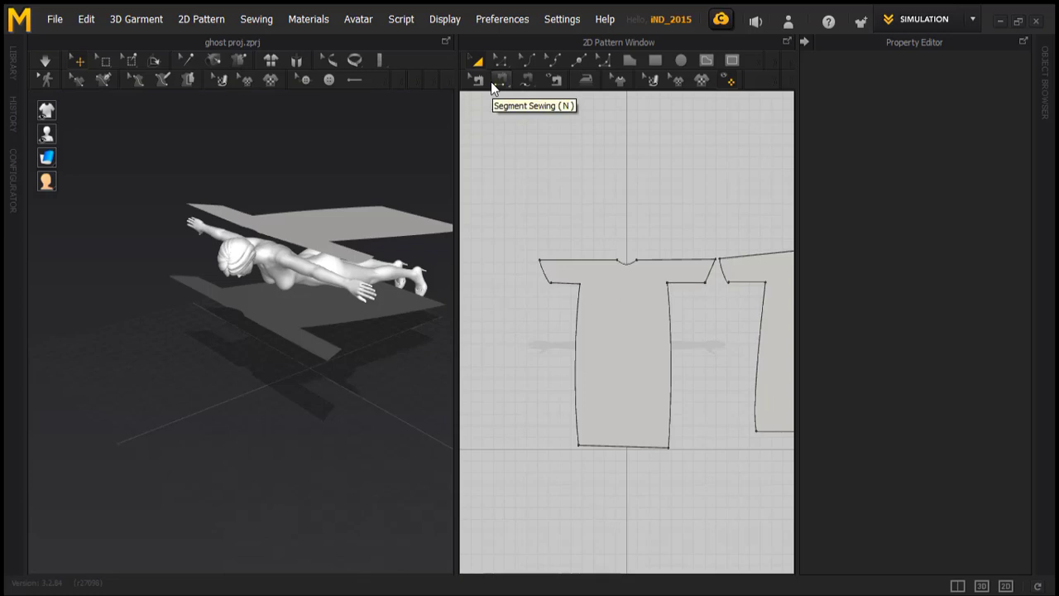
Step: In Marvelous Designer, sew the front gown pattern's side edge to the facing side edge of the back pattern using Segment Sewing
click(491, 81)
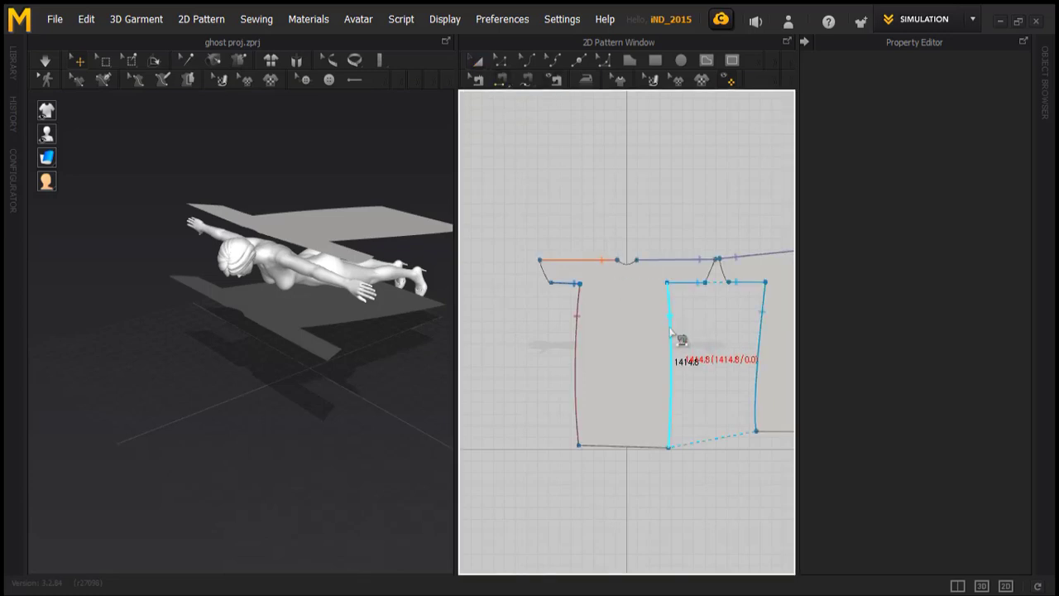
click(757, 334)
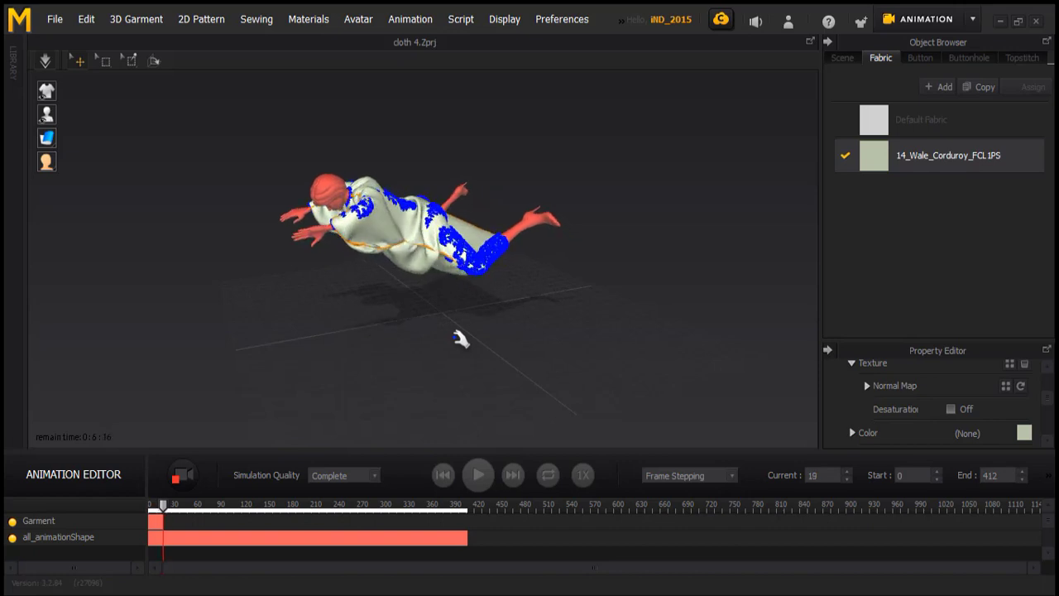
Step: Inspect the simulated gown on the animated avatar from another angle and return the animation to its start
click(397, 264)
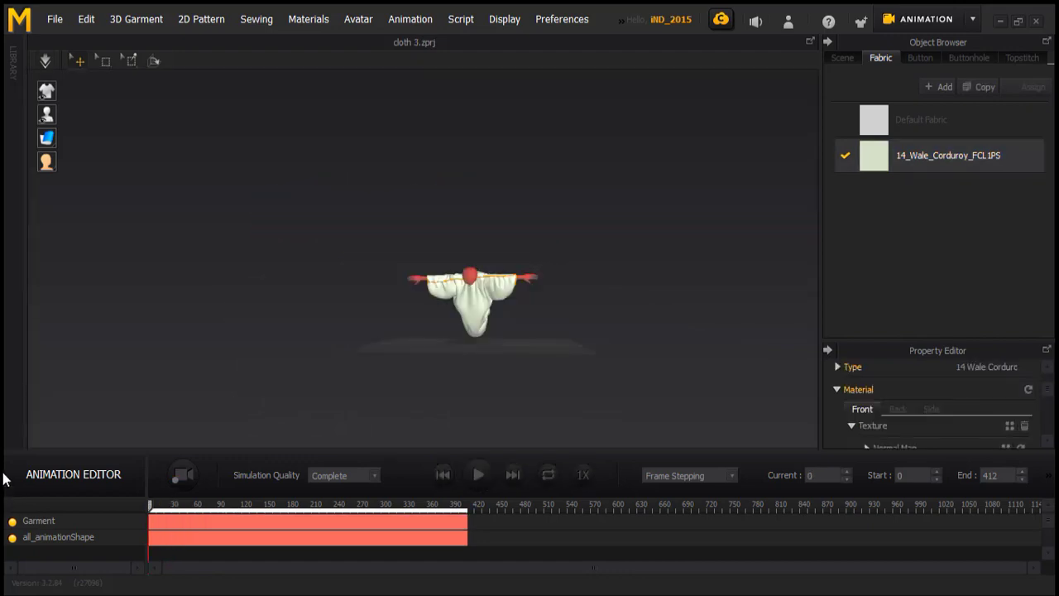
right_drag(504, 372, 208, 464)
mouse_move(155, 511)
mouse_down()
mouse_move(493, 514)
mouse_move(149, 506)
mouse_up()
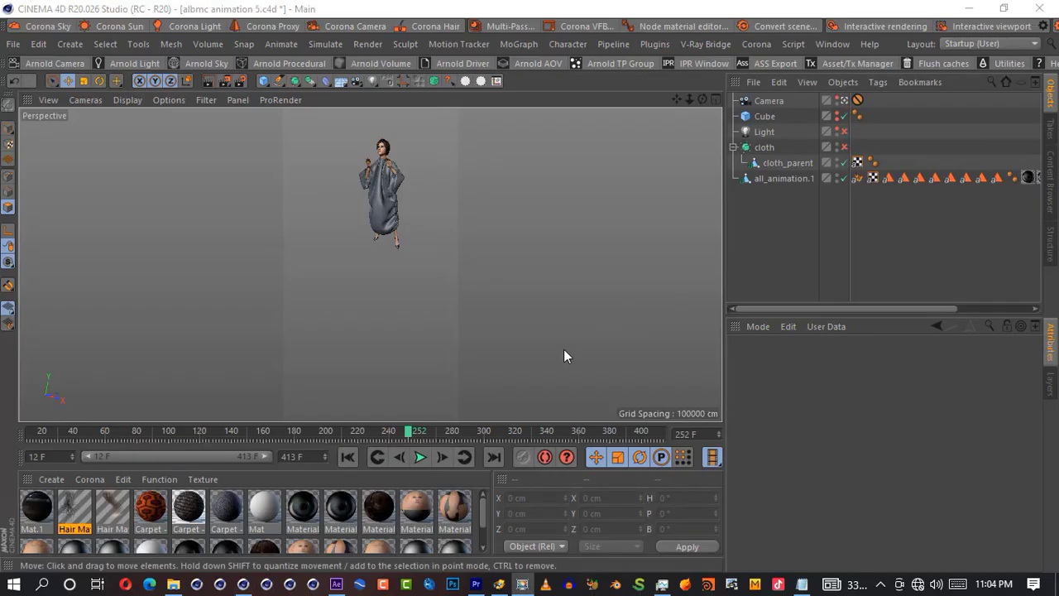
Step: Return the animation to its start, leave the camera view, and add a Background object with the Mat.1 material
drag(395, 437, 44, 445)
drag(224, 438, 30, 435)
click(843, 101)
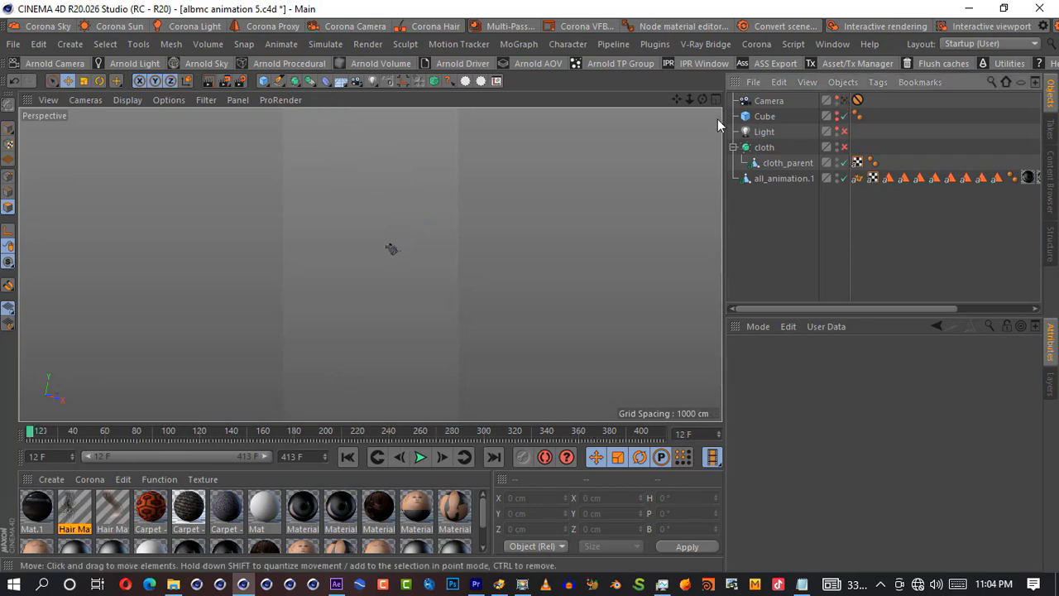
drag(702, 100, 690, 101)
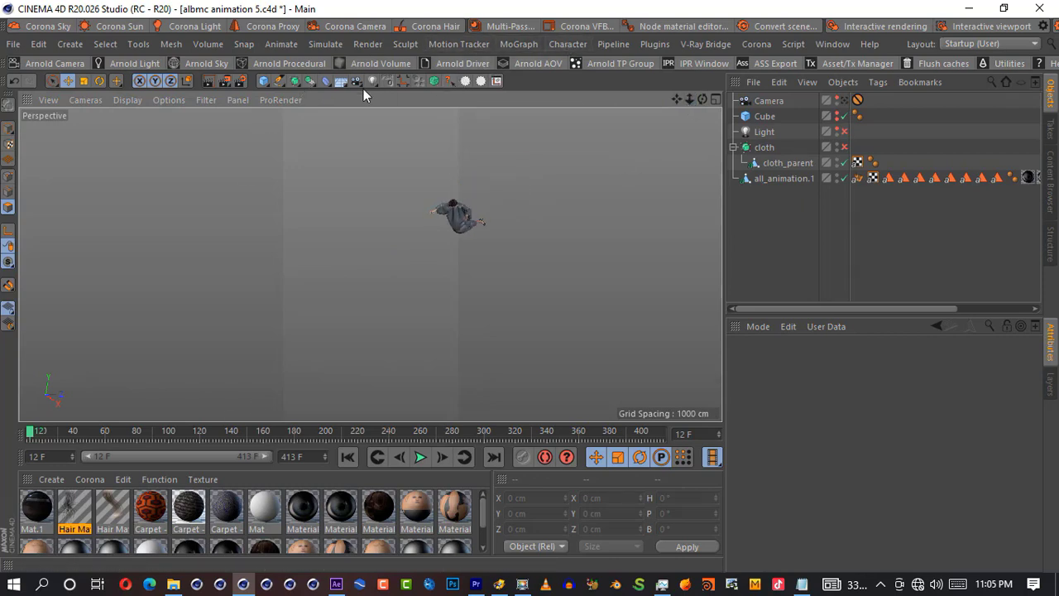
drag(342, 90, 412, 217)
drag(37, 508, 424, 300)
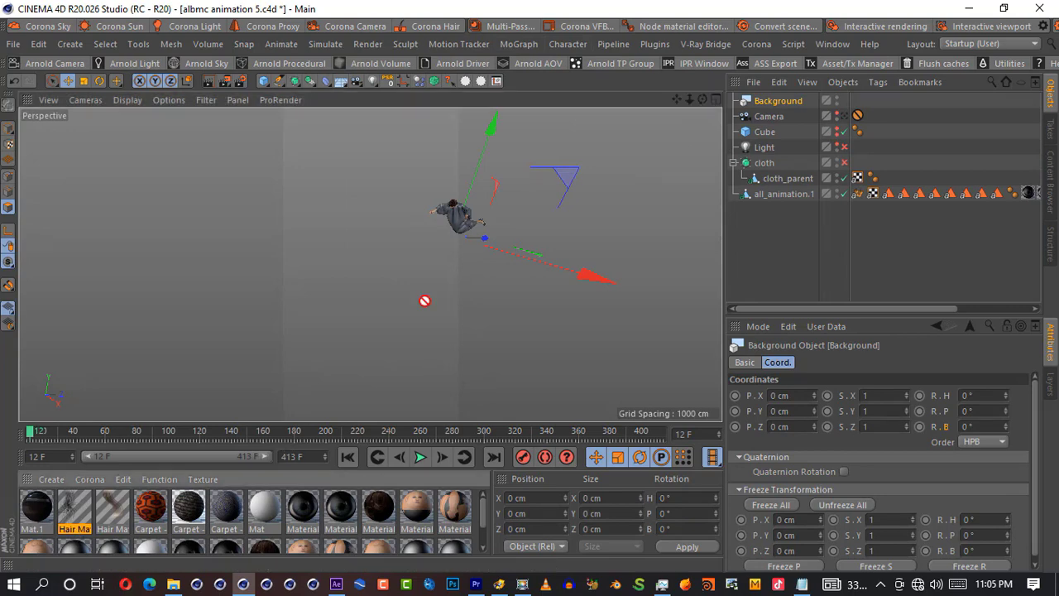
drag(805, 116, 808, 102)
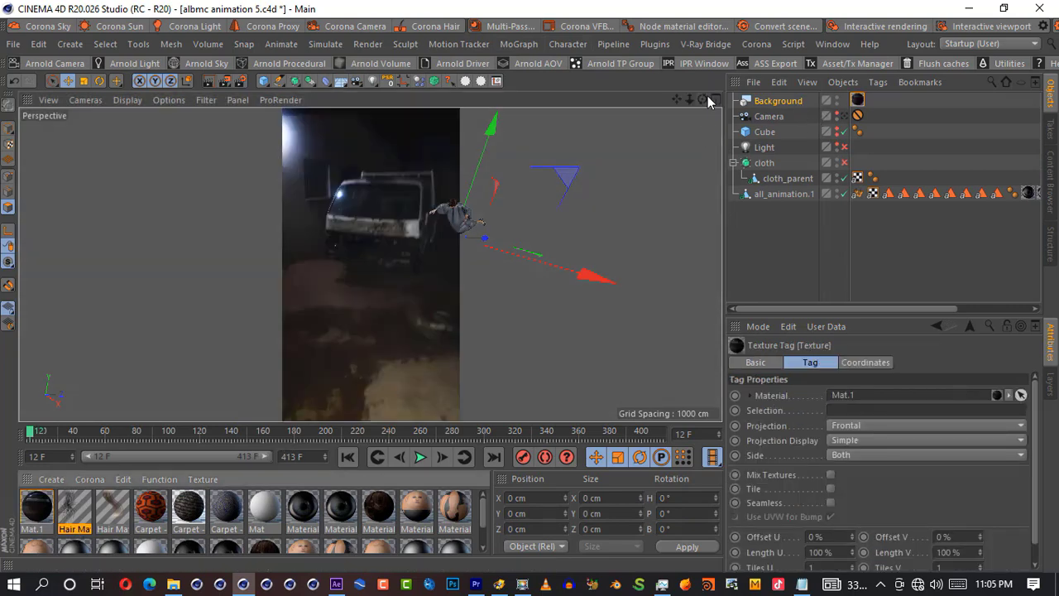
Step: Frame the avatar over the truck background across the animation, and create a new camera from that view and look through it
scroll(369, 264, down, 2)
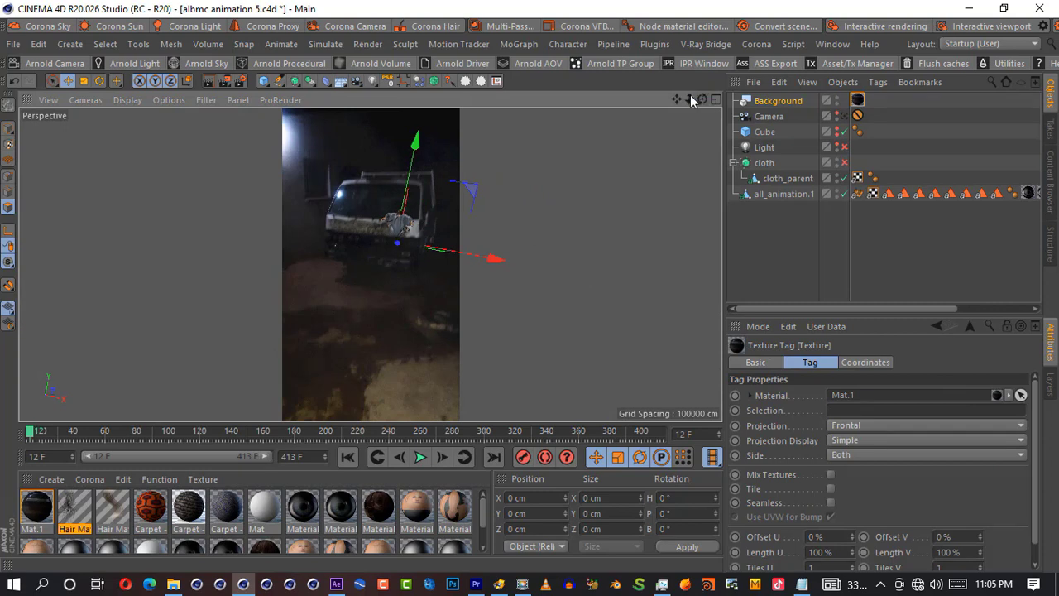
drag(691, 98, 370, 265)
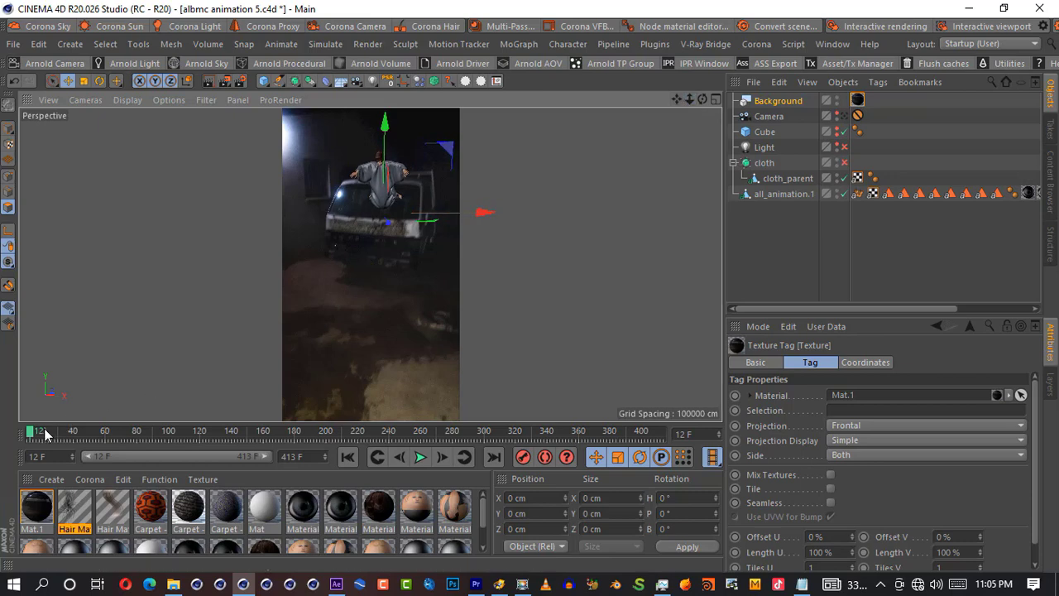
drag(42, 430, 324, 439)
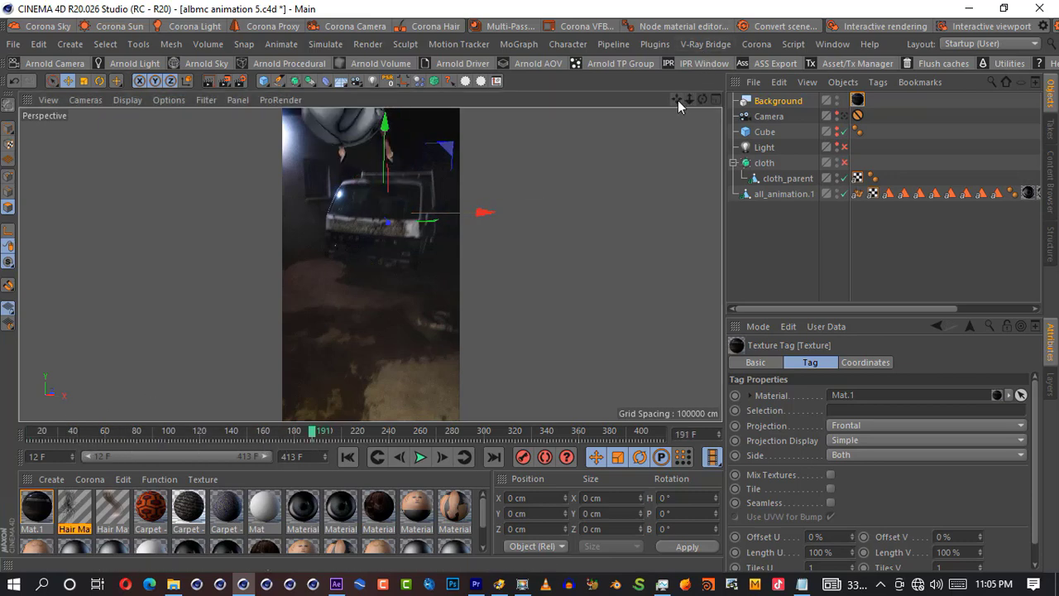
drag(677, 100, 370, 265)
drag(312, 432, 388, 432)
drag(689, 99, 370, 264)
drag(388, 432, 30, 432)
drag(676, 100, 371, 264)
click(355, 82)
click(844, 100)
Step: Reframe Camera.1 on the all_animation.1 avatar at the start of the animation
drag(72, 431, 34, 439)
drag(702, 99, 370, 265)
click(783, 210)
key(s)
drag(689, 100, 370, 264)
drag(676, 100, 370, 265)
click(771, 101)
drag(34, 432, 29, 432)
drag(690, 99, 371, 265)
Step: Try to set the timeline's start frame to 0, and reframe the flying avatar through Camera.1 at frame 319
double_click(35, 456)
text(0)
key(Return)
drag(92, 456, 33, 444)
drag(677, 99, 371, 264)
drag(33, 434, 513, 434)
drag(702, 99, 370, 265)
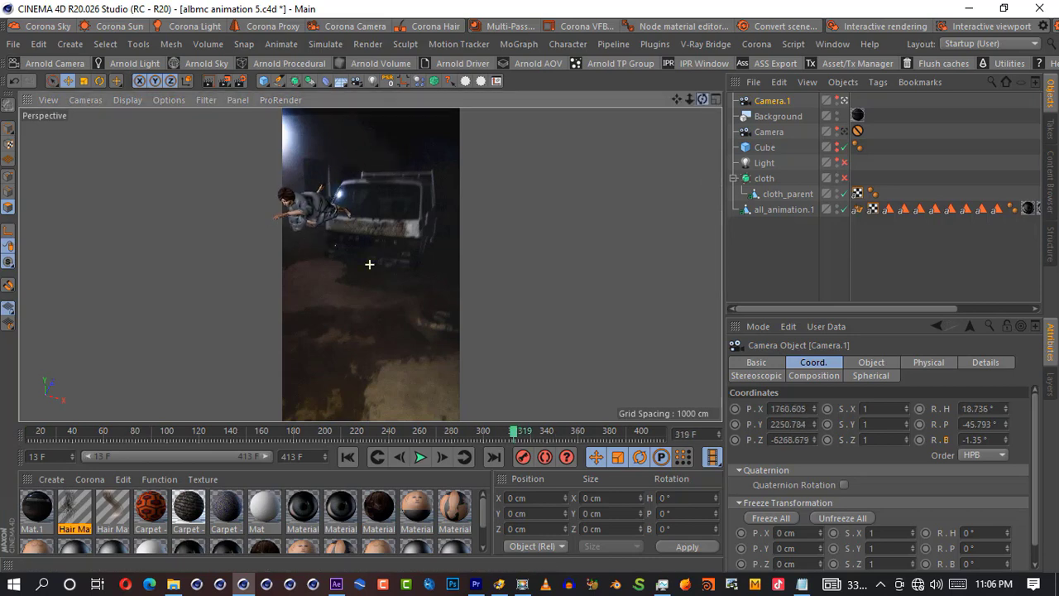
Step: Set Camera.1's Film Offset Y to 10 % at frame 199 and record a keyframe
drag(513, 434, 30, 433)
click(871, 362)
drag(900, 541, 899, 538)
drag(29, 433, 324, 434)
drag(899, 541, 901, 537)
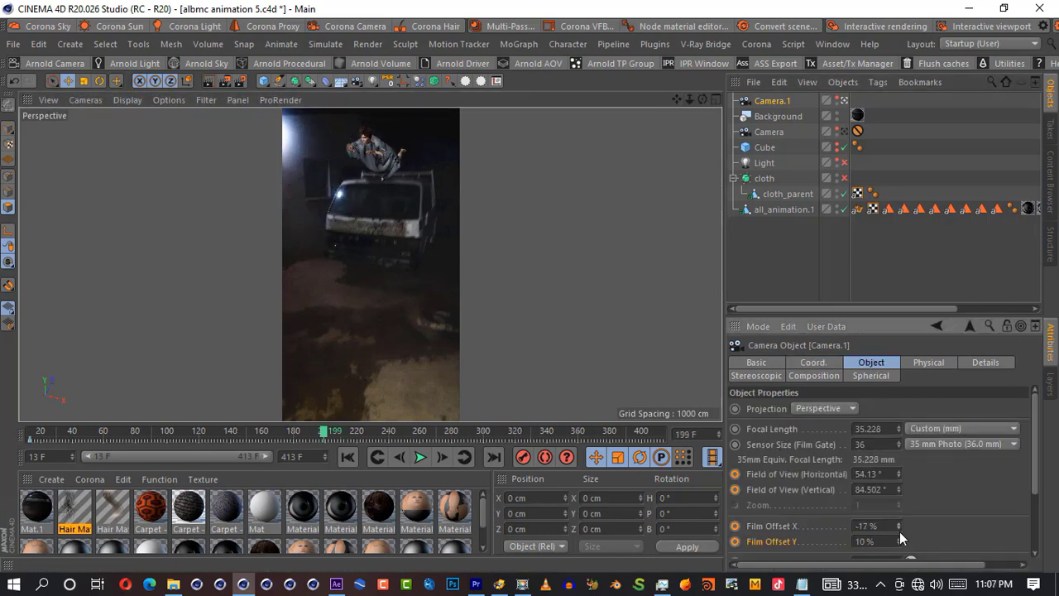
click(523, 456)
Step: Adjust Camera.1's vertical field of view, Film Offset Y and bank rotation to frame the avatar up to frame 340
drag(324, 434, 416, 433)
drag(416, 434, 499, 434)
drag(899, 489, 900, 499)
drag(900, 541, 899, 529)
drag(499, 433, 547, 434)
click(813, 363)
drag(990, 442, 991, 439)
Step: Add a Disc object, place it under all_animation.1, and undo that parenting
drag(263, 81, 285, 132)
drag(762, 101, 782, 225)
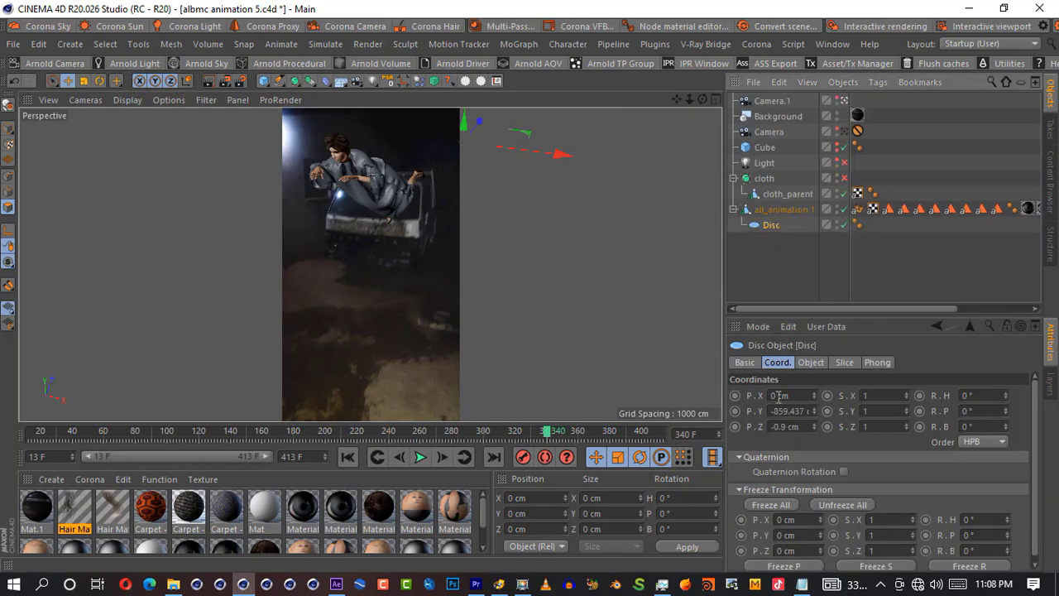
key(ctrl+z)
Step: Parent a null under the all_animation.1 mesh and position it in the Top view
drag(780, 101, 786, 240)
middle_click(650, 260)
click(792, 240)
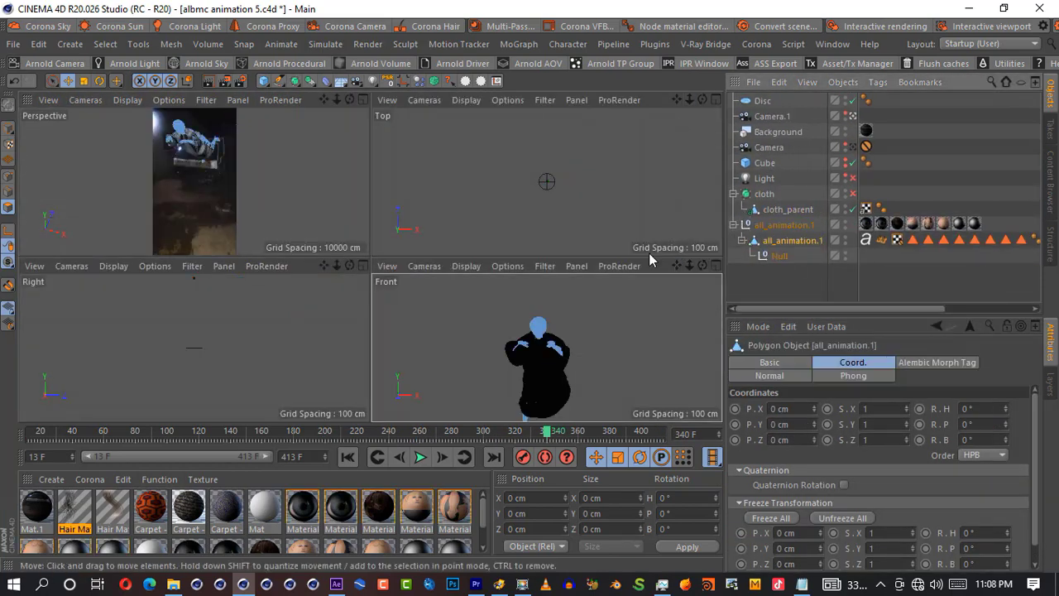
click(780, 255)
scroll(547, 186, down, 5)
drag(588, 187, 582, 189)
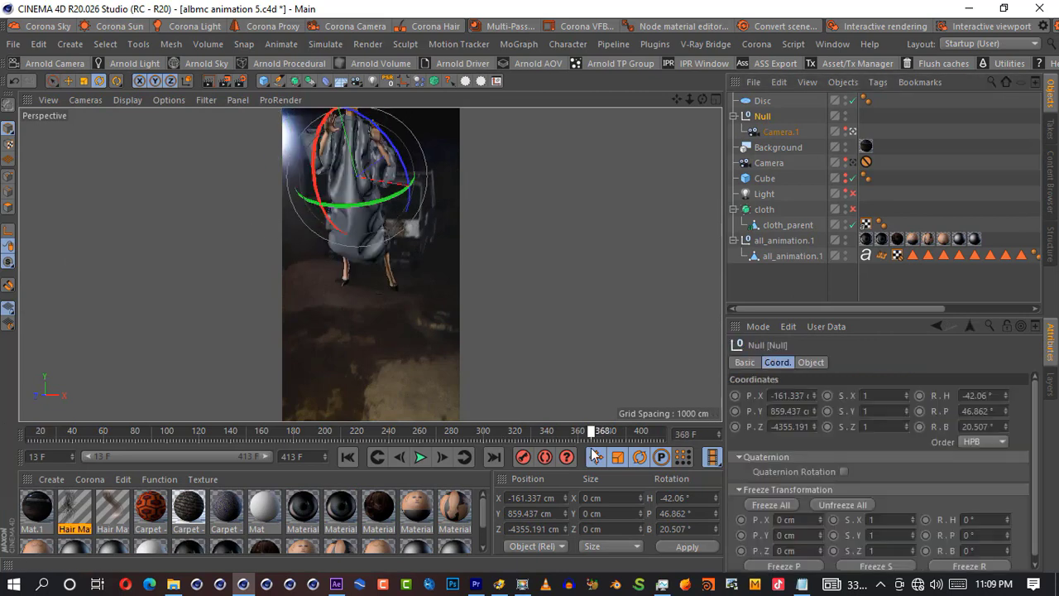
Step: Rotate the null carrying Camera.1 to reframe the avatar, and record a keyframe at an earlier frame
key(e)
key(r)
drag(391, 158, 404, 142)
key(e)
drag(354, 434, 293, 433)
click(523, 456)
Step: Move the null carrying Camera.1, shift its keyframe to frame 91, and play back the camera animation from the start
key(r)
key(e)
drag(344, 124, 323, 157)
click(188, 441)
drag(189, 441, 152, 441)
drag(293, 434, 29, 433)
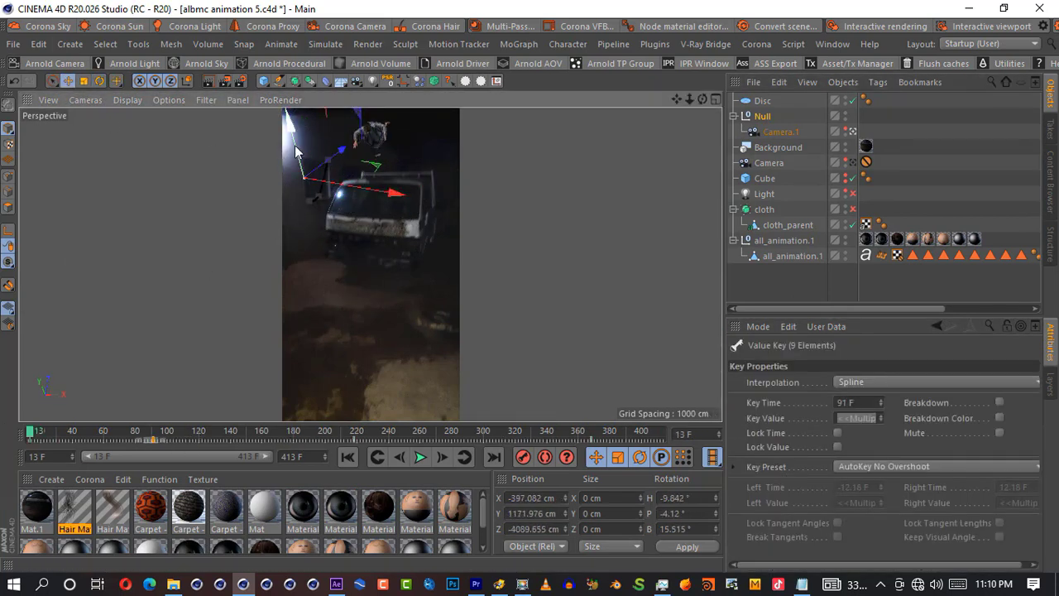
click(954, 292)
click(421, 457)
click(420, 457)
Step: Outside the camera view, select part of the head's hair cap on the all_animation.1 mesh and extend the selection to its connected polygons
click(792, 256)
click(8, 207)
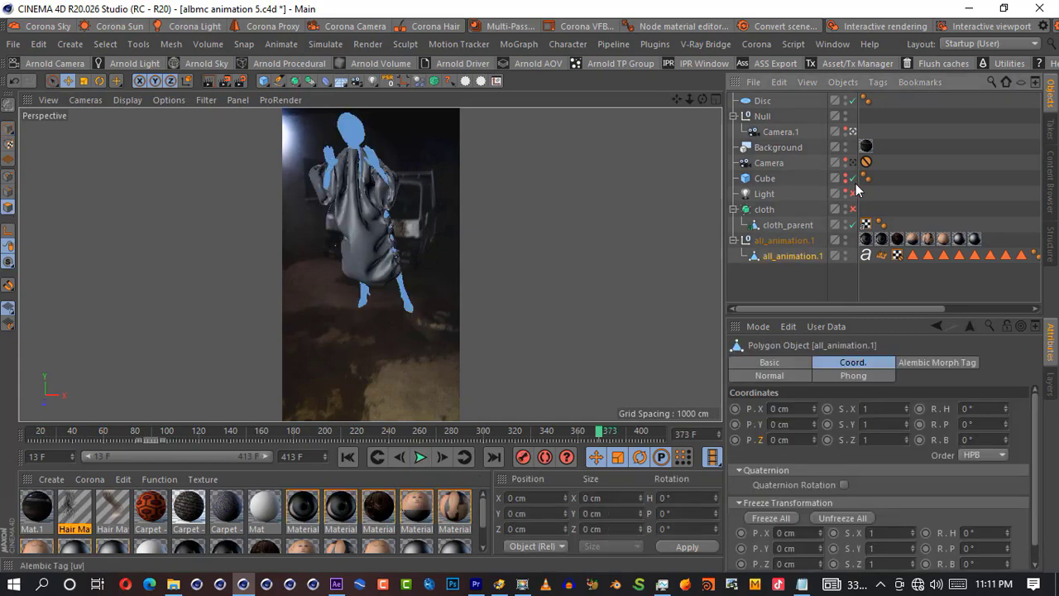
click(853, 131)
scroll(331, 182, up, 5)
click(52, 81)
click(259, 160)
click(105, 44)
click(142, 308)
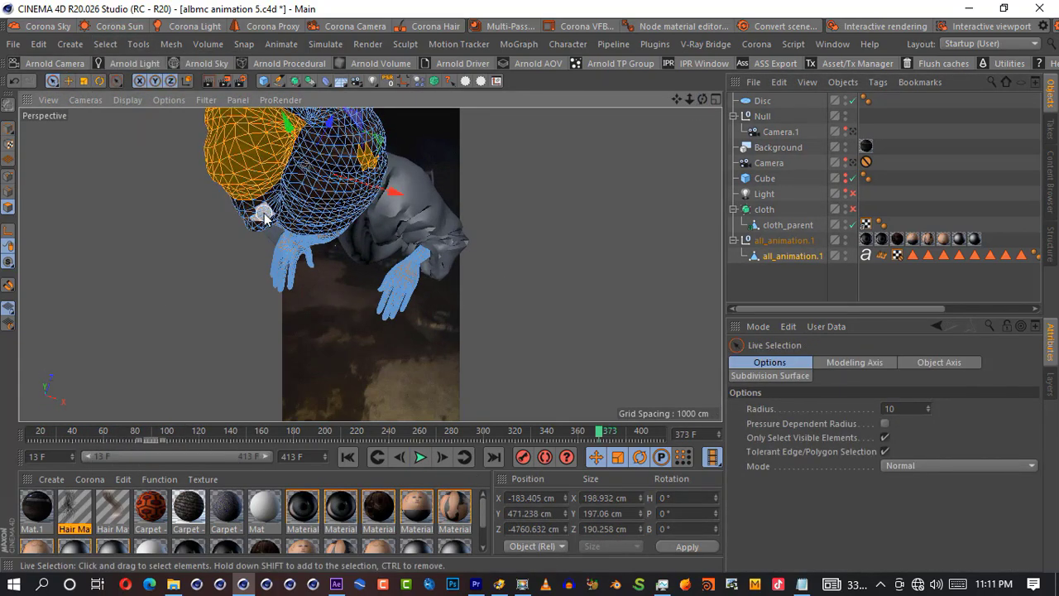
Step: Add the remaining hair cap polygons of the head to the selection, including their connected faces
drag(702, 99, 677, 49)
shift+click(380, 297)
click(105, 44)
click(159, 302)
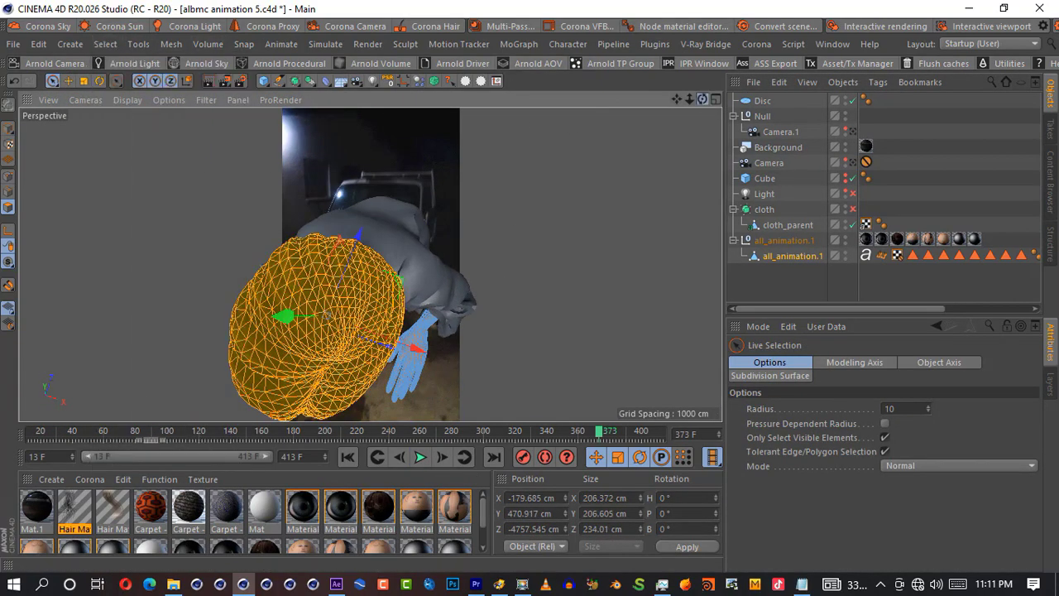
Step: Add a Hair object to the selected hair cap polygons and change the hair editing mode
drag(703, 99, 702, 50)
drag(689, 99, 662, 101)
click(326, 45)
mouse_move(335, 140)
click(426, 140)
click(325, 44)
mouse_move(356, 219)
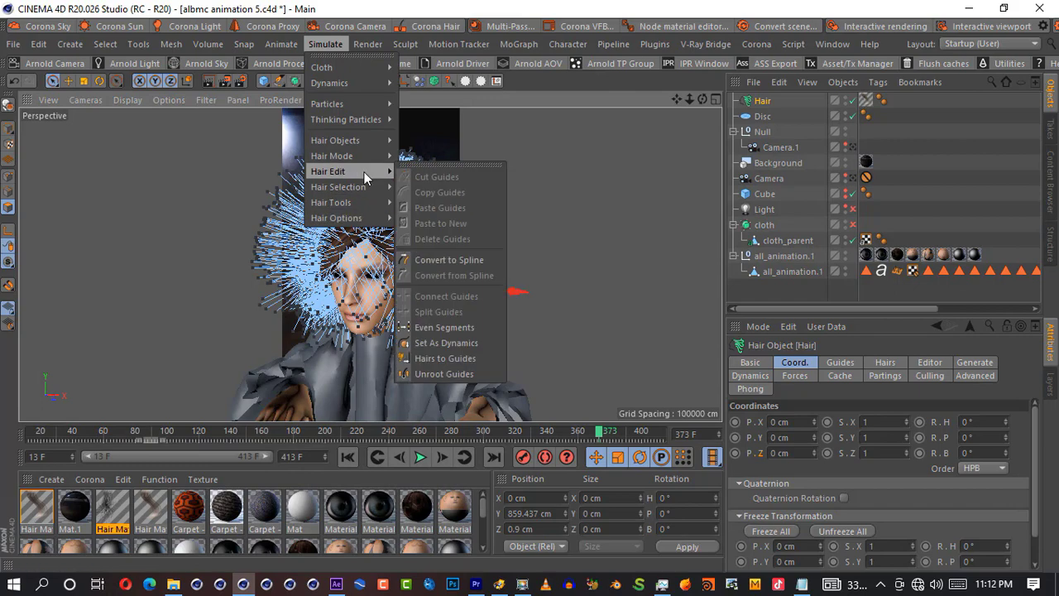
mouse_move(381, 163)
click(438, 208)
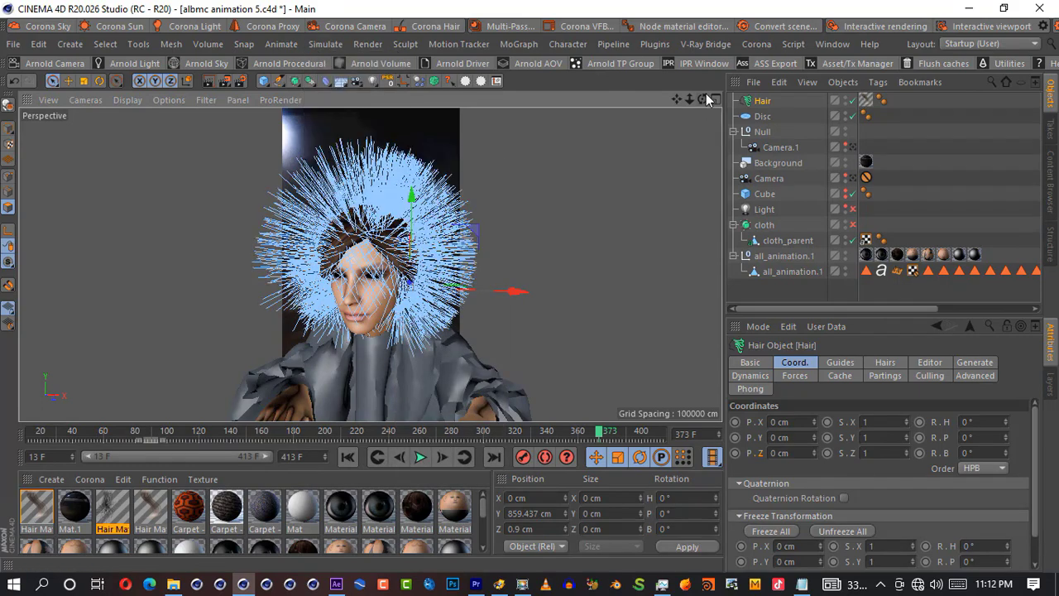
Step: Comb the hair guides around the avatar's head with the hair Brush at radius 28
drag(703, 99, 654, 103)
click(325, 44)
mouse_move(356, 202)
click(435, 253)
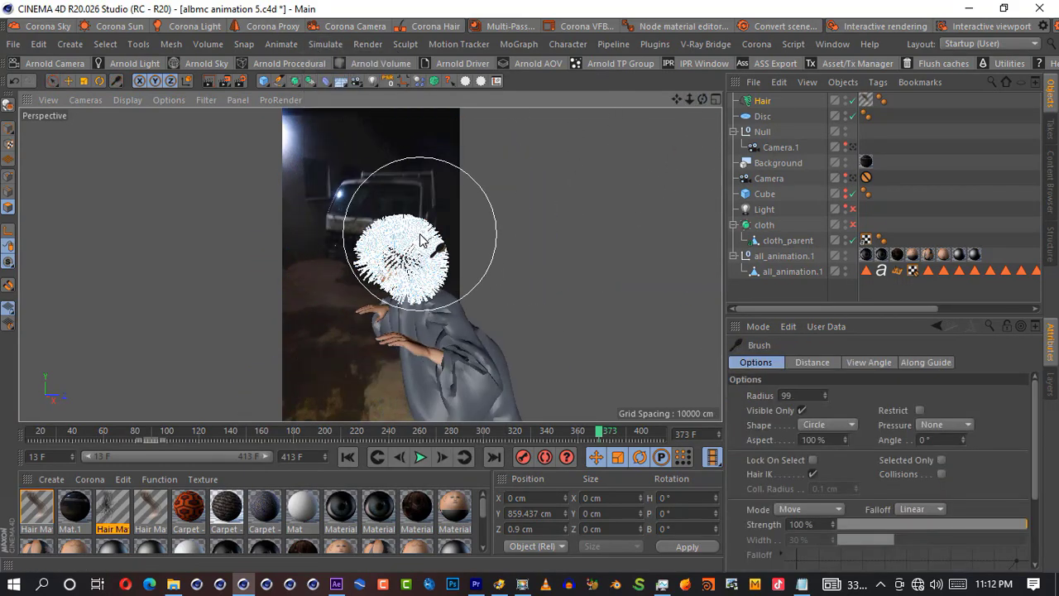
drag(702, 99, 778, 101)
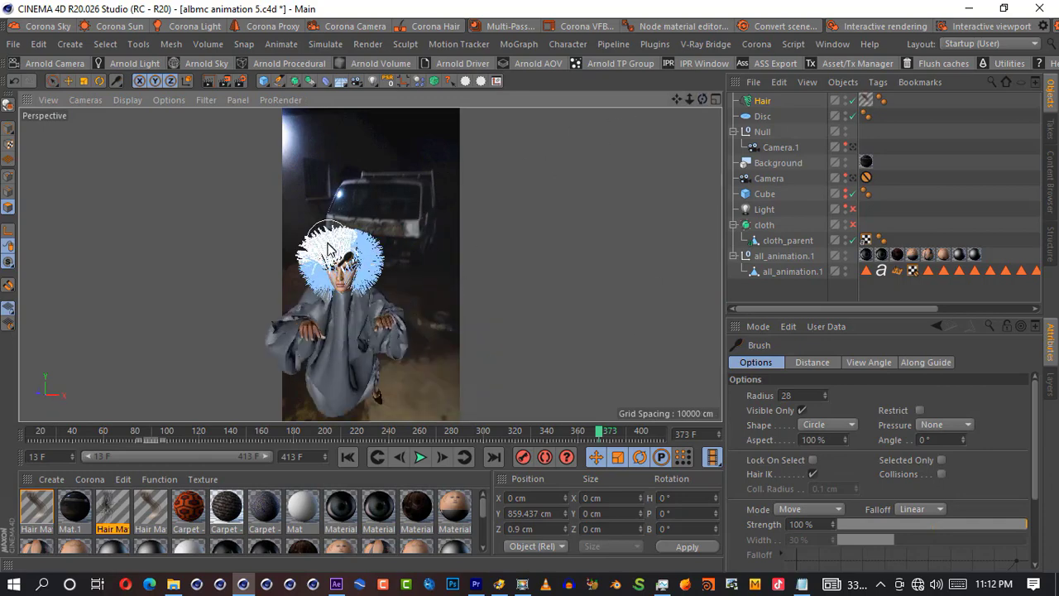
mouse_move(703, 100)
mouse_down()
mouse_move(720, 100)
mouse_move(677, 125)
mouse_move(687, 137)
mouse_up()
Step: Play back the hair animation from the start, and add a Hair tag to the all_animation.1 mesh
click(348, 457)
click(422, 458)
click(853, 148)
click(943, 183)
click(853, 147)
drag(689, 100, 662, 100)
right_click(780, 272)
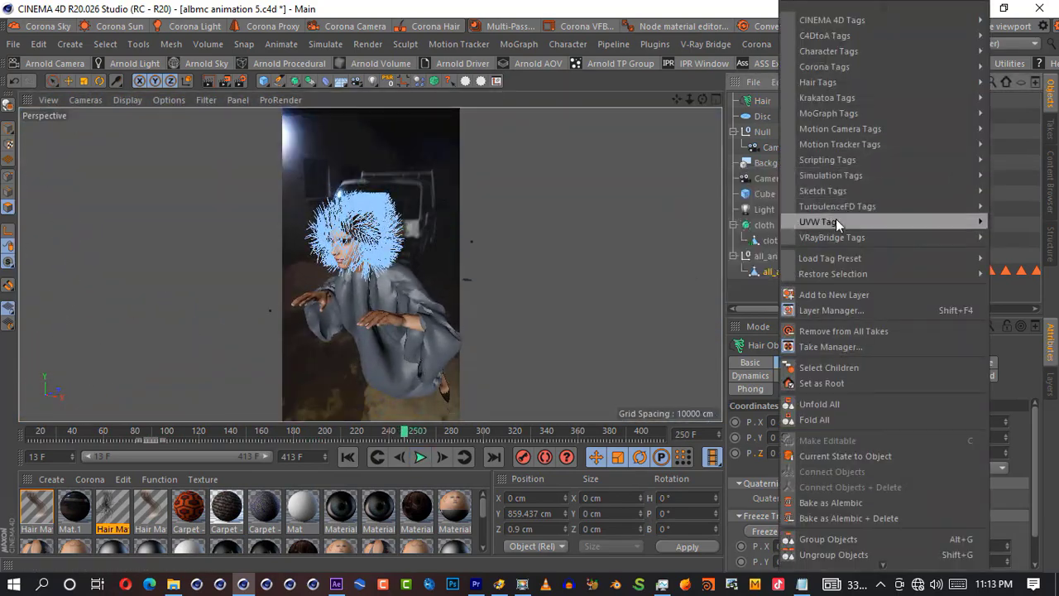
mouse_move(833, 81)
click(735, 81)
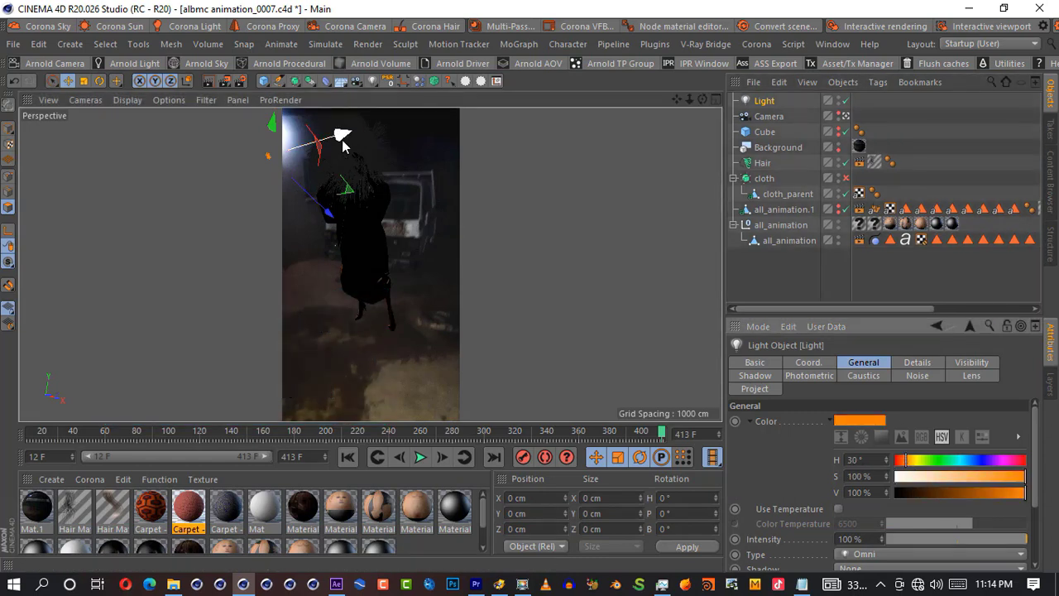
Step: Reposition the orange light, go to frame 203, and set the light's hue to 185°
drag(72, 177, 76, 111)
drag(661, 432, 348, 431)
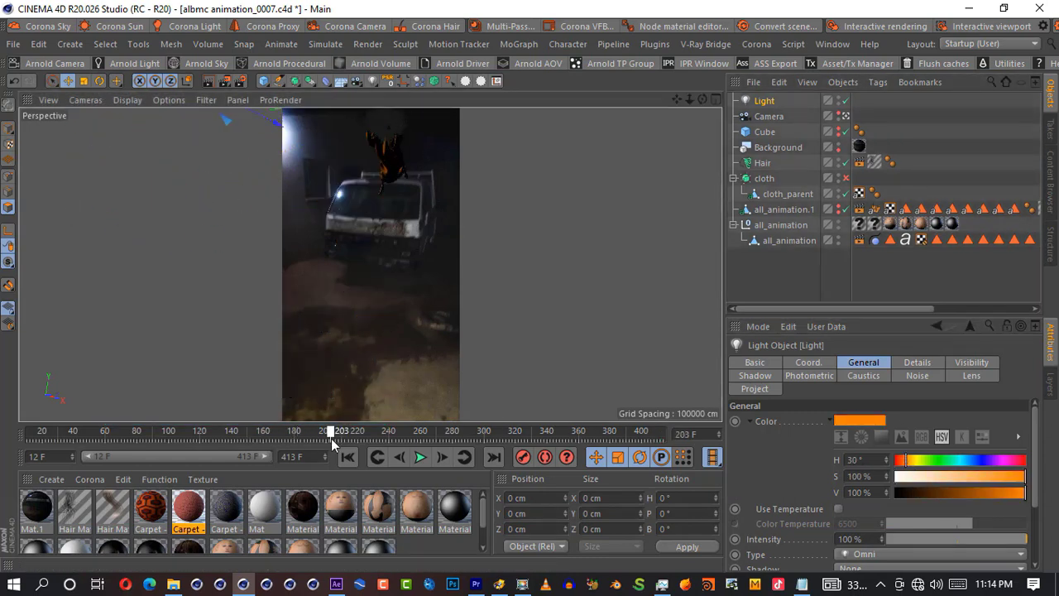
click(962, 460)
click(861, 105)
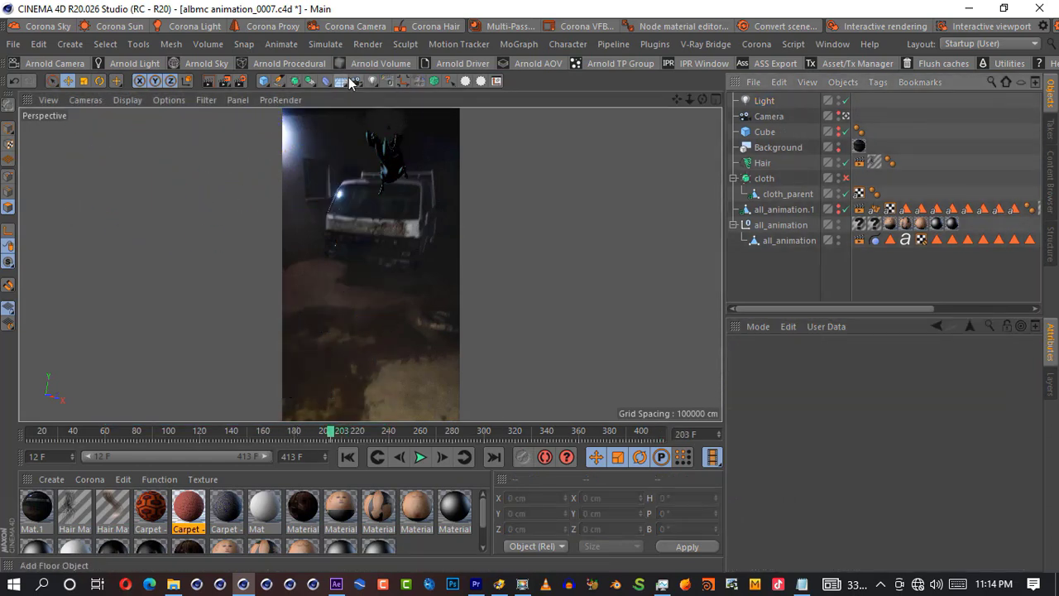
Step: Add a second light, position it near the truck, and set its intensity to 41 %
click(373, 81)
drag(425, 201, 311, 181)
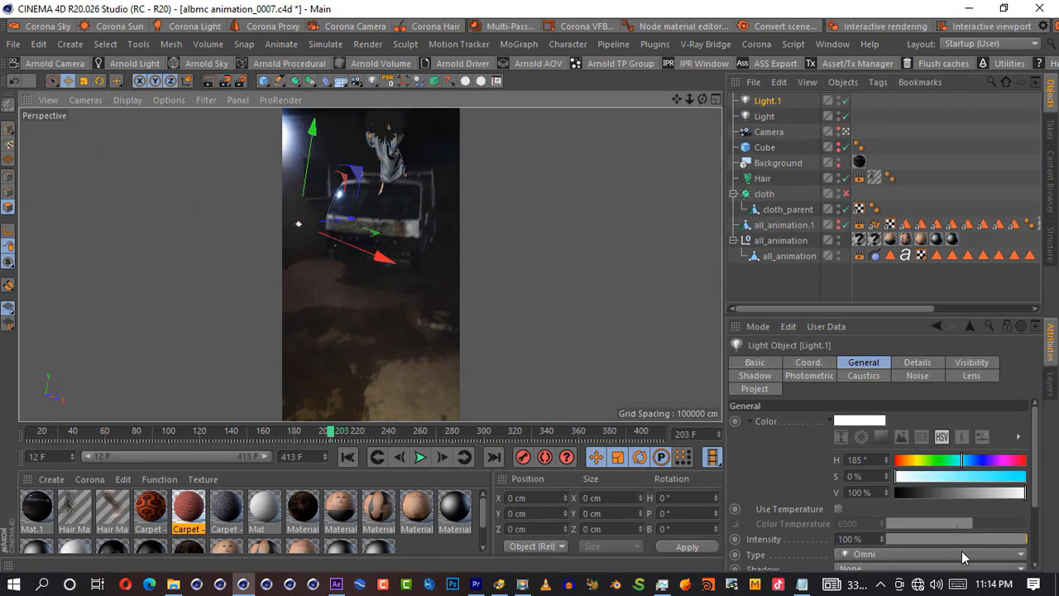
drag(961, 541, 944, 541)
drag(380, 260, 385, 265)
Step: Set the shadow type of both lights to Shadow Maps (Soft) and render the view
click(767, 101)
click(887, 568)
click(881, 522)
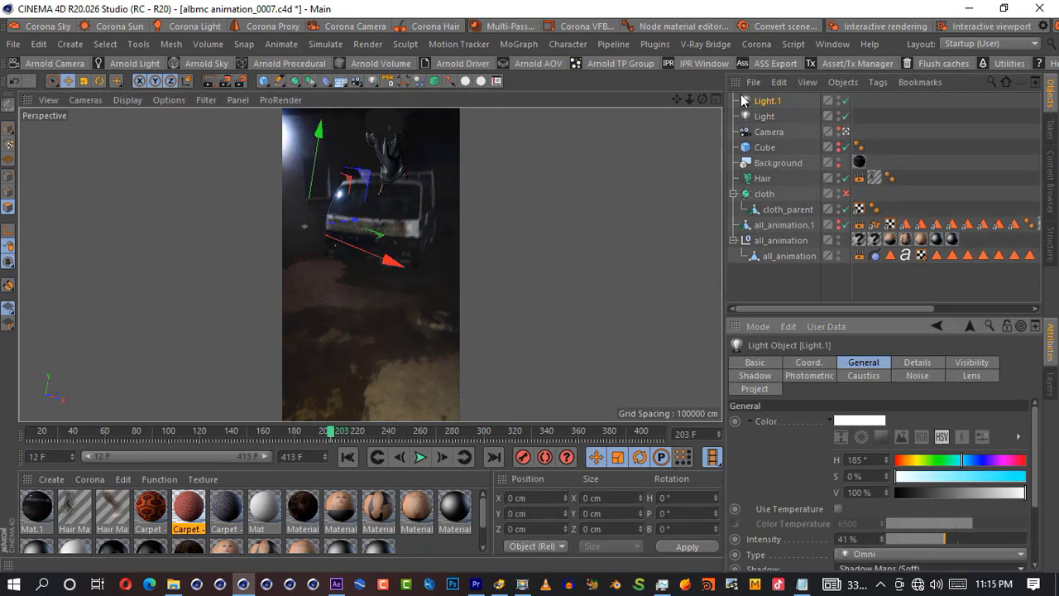
click(765, 117)
click(872, 568)
click(872, 523)
click(209, 82)
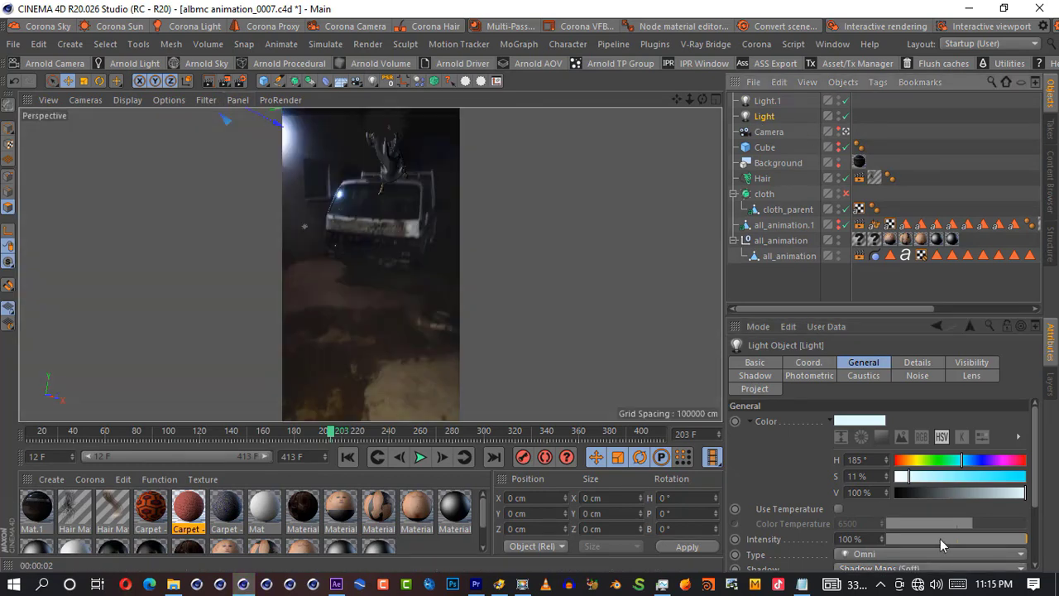
Step: Try the first light at 31 % and 76 % intensity, and render the view
click(940, 539)
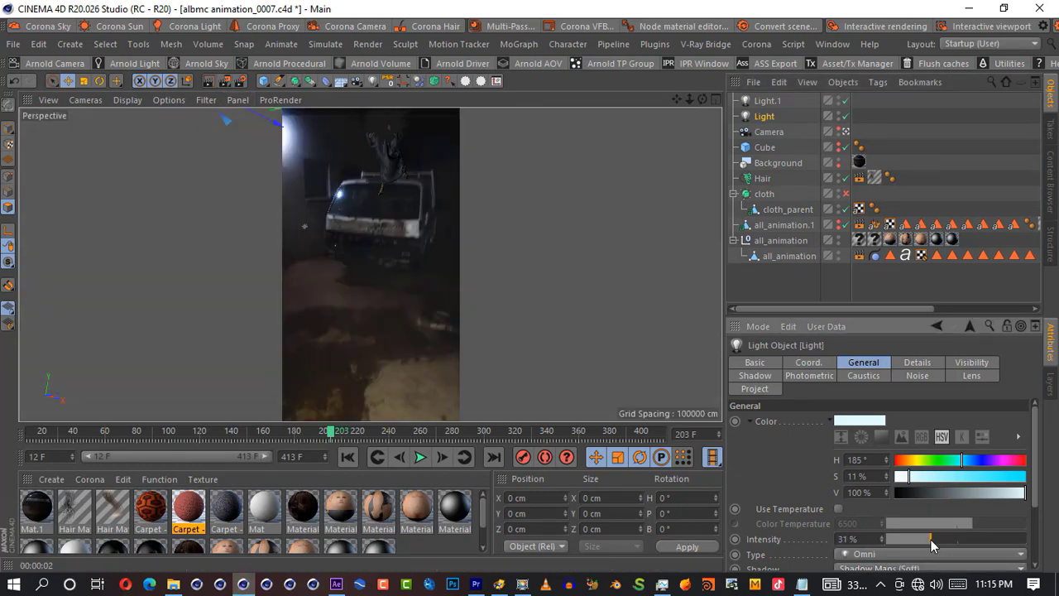
drag(931, 539, 995, 539)
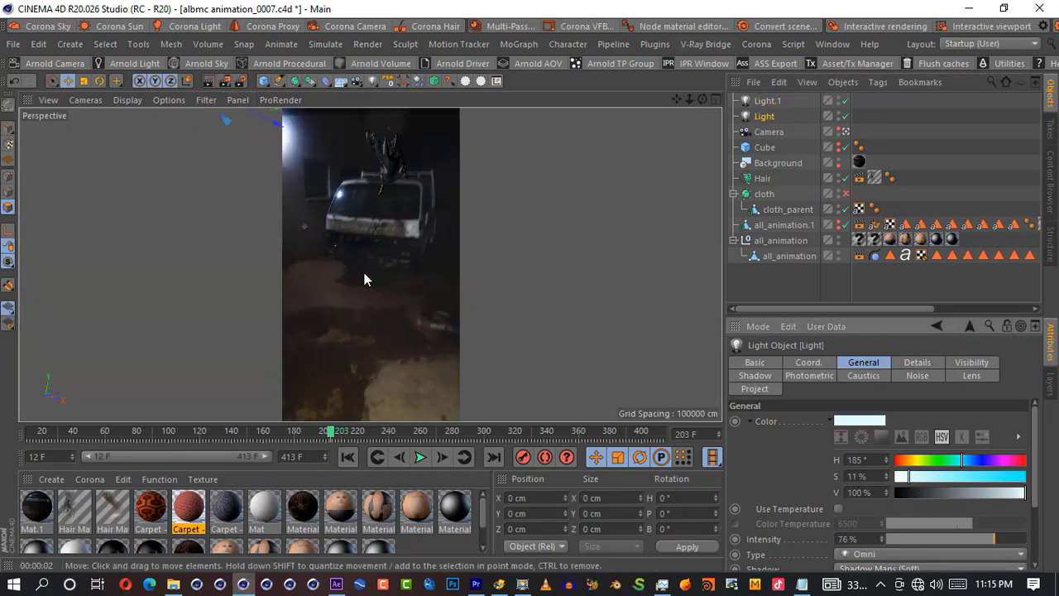
click(208, 81)
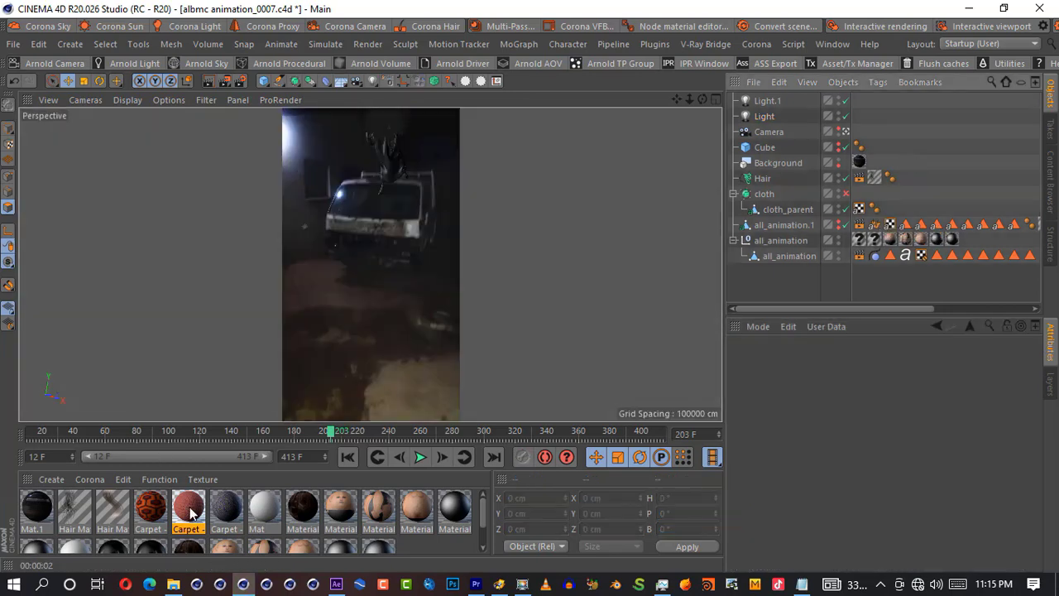
Step: Apply the Carpet - Old Wool material to cloth_parent
drag(188, 508, 788, 209)
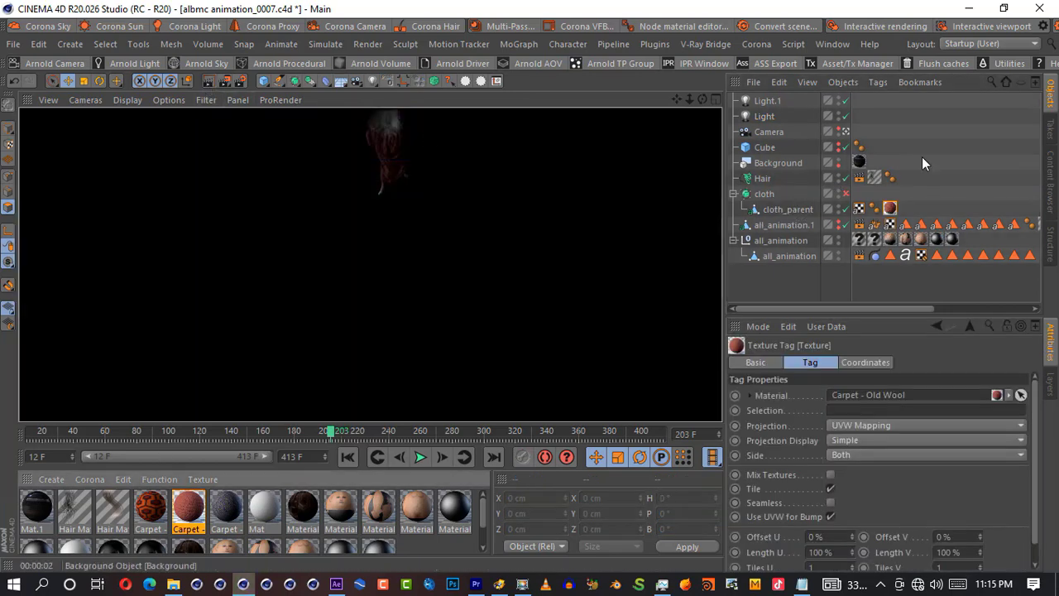
click(922, 157)
Step: Set the first light's intensity to 41 %, render the view, and select Light.1
click(768, 101)
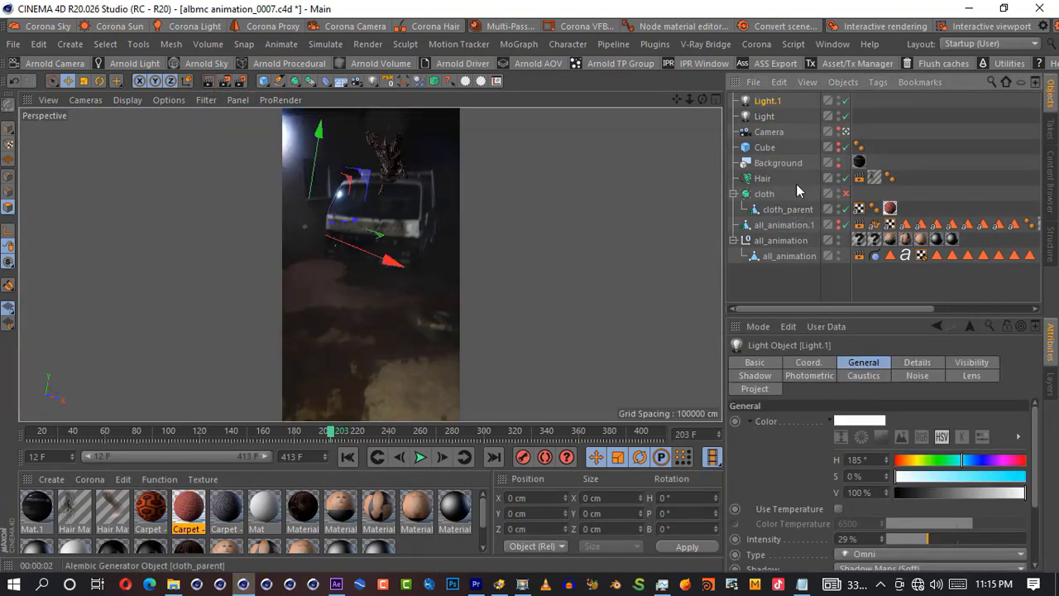
click(765, 117)
drag(993, 538, 944, 532)
click(208, 81)
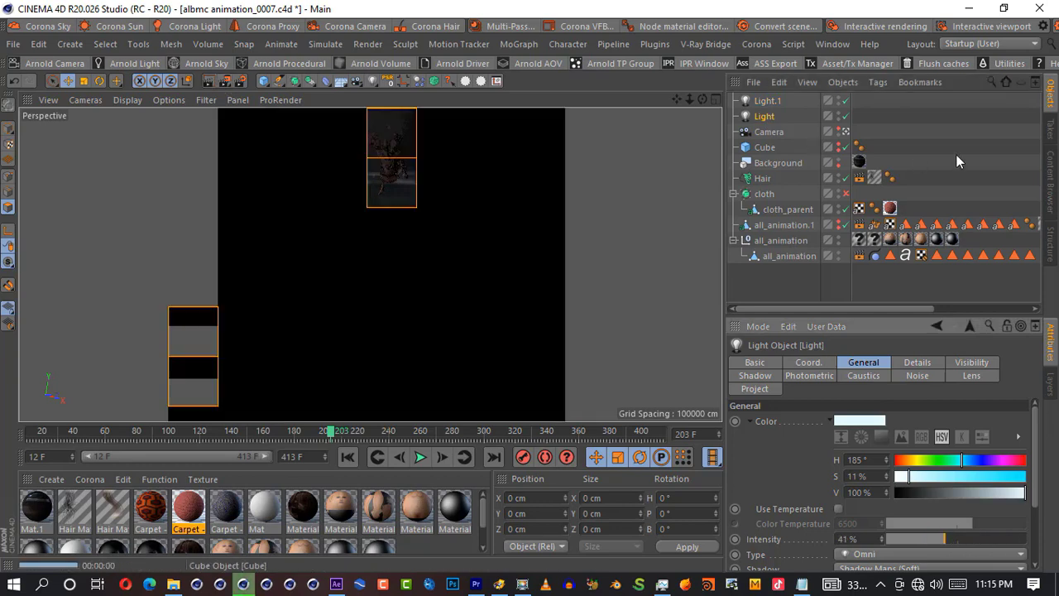
click(955, 154)
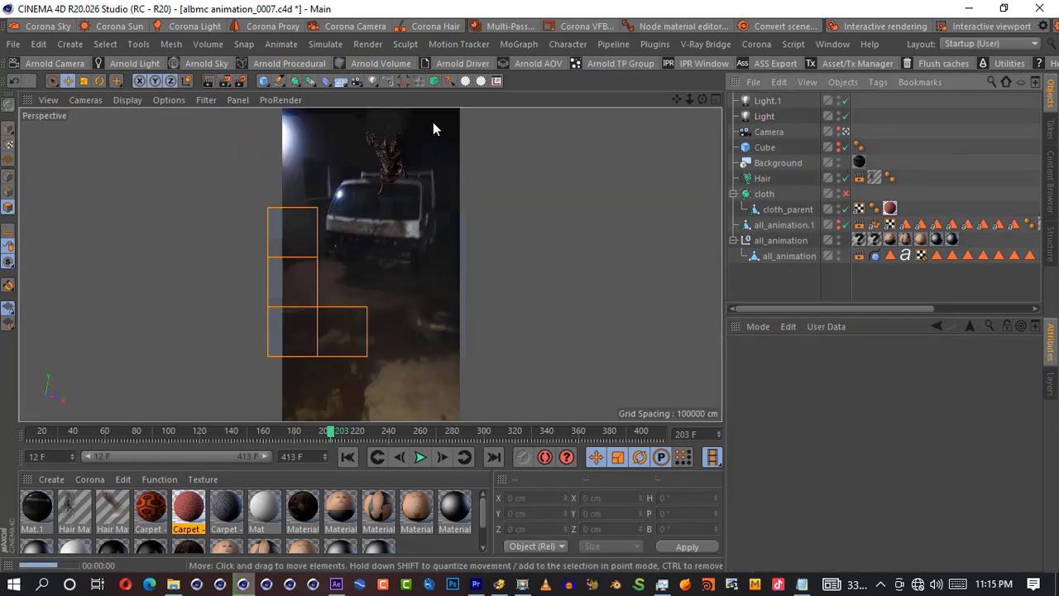
click(763, 101)
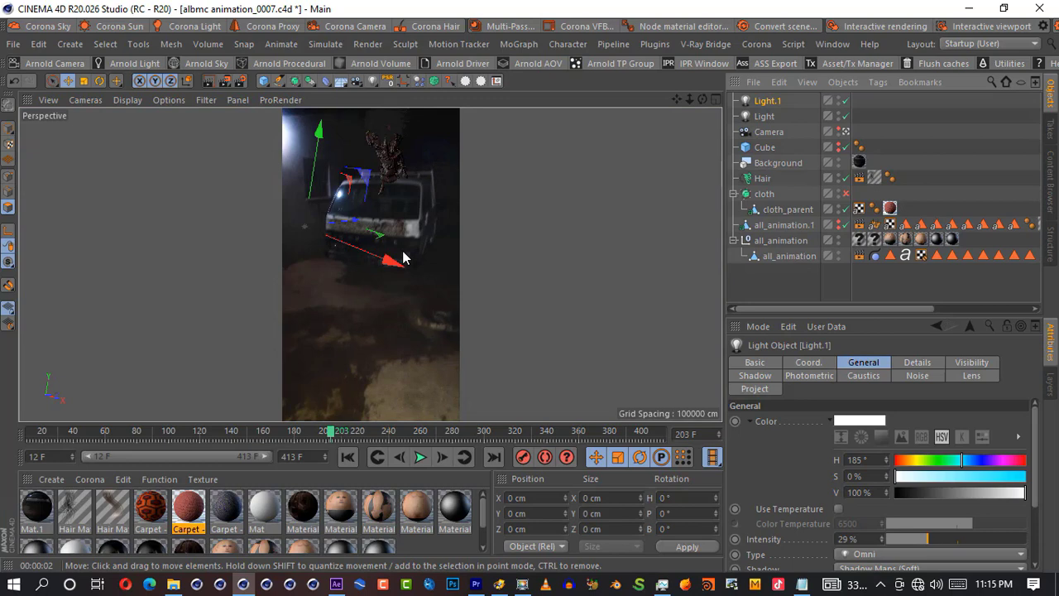
Step: Replace both existing lights with pasted copies of the copied lights, and render the view at frames 203 and 349
shift+click(760, 120)
key(Delete)
key(ctrl+v)
click(927, 141)
click(208, 82)
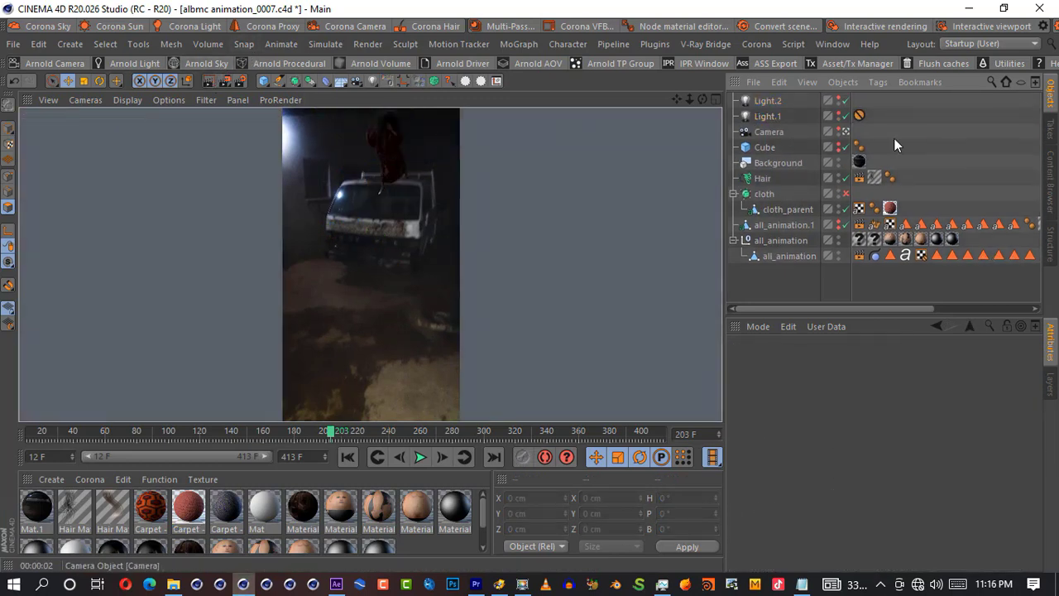
drag(336, 431, 568, 438)
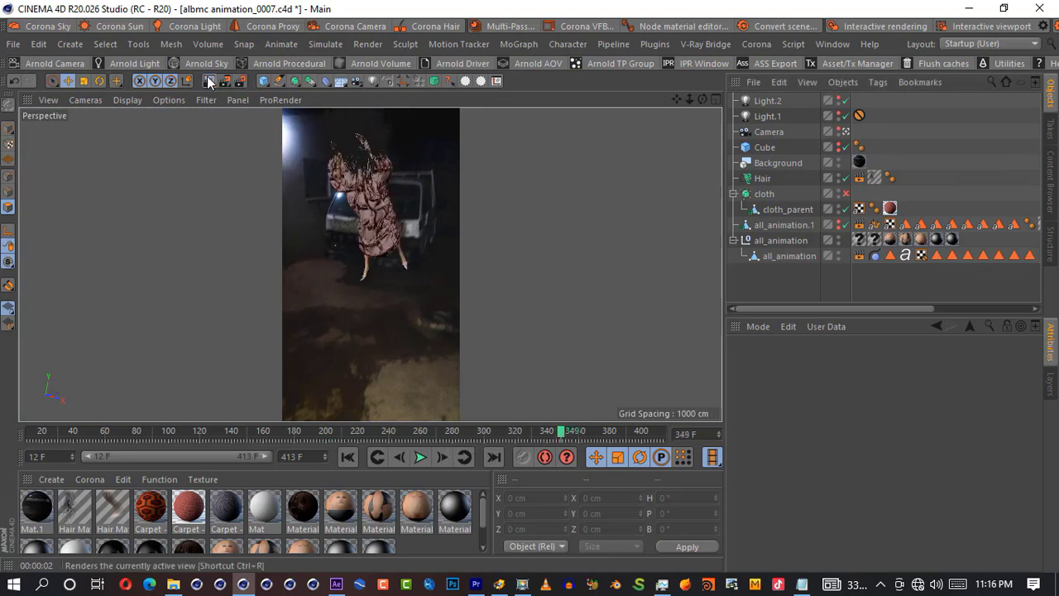
click(209, 80)
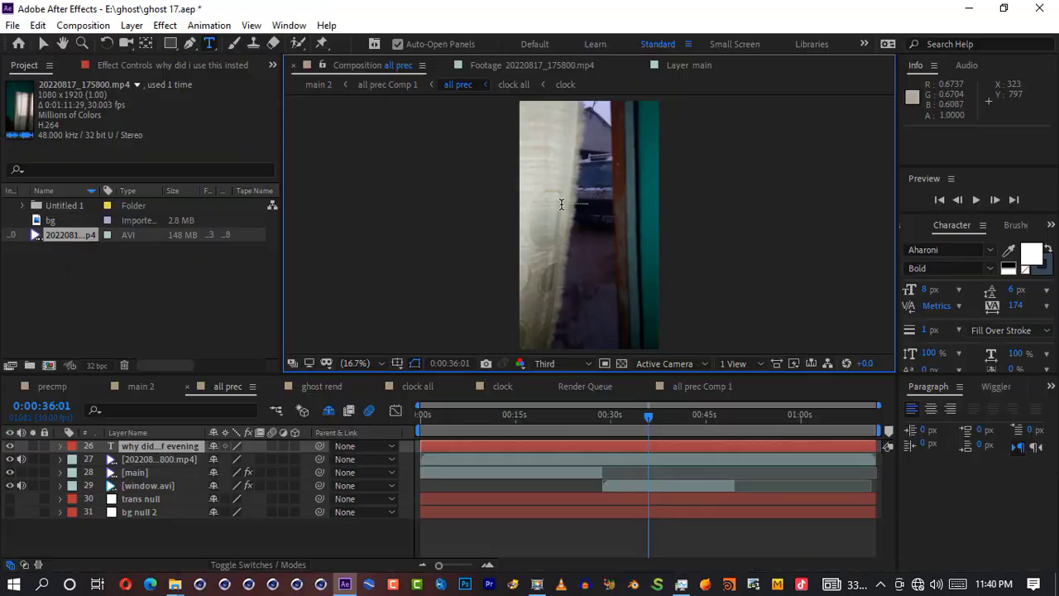
Step: Switch to After Effects, scale the note text layer in all prec to 1253 %, and reposition it to about -342, 900
text(s)
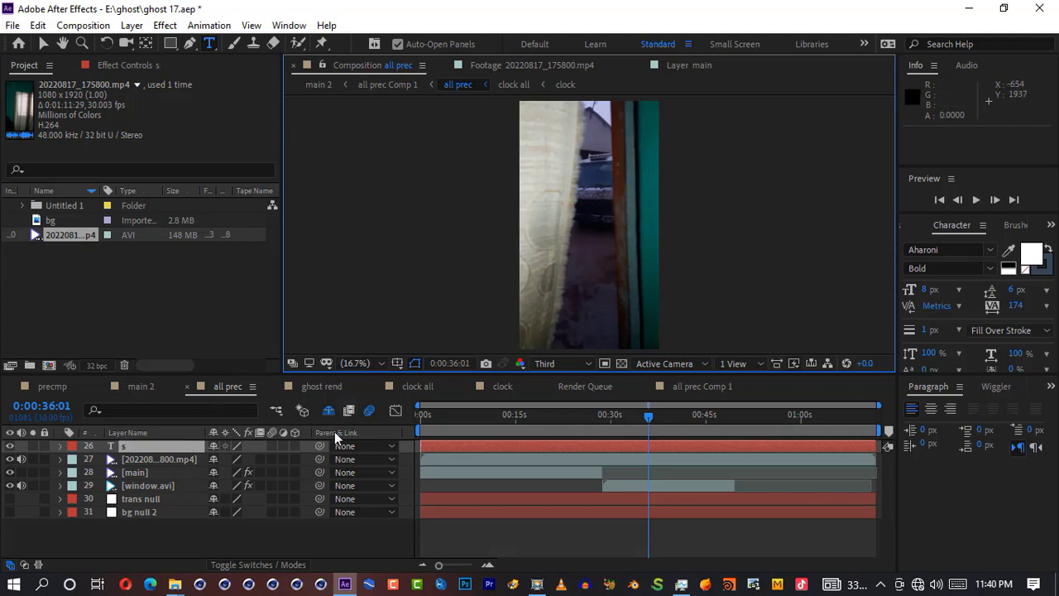
click(169, 532)
click(169, 447)
key(s)
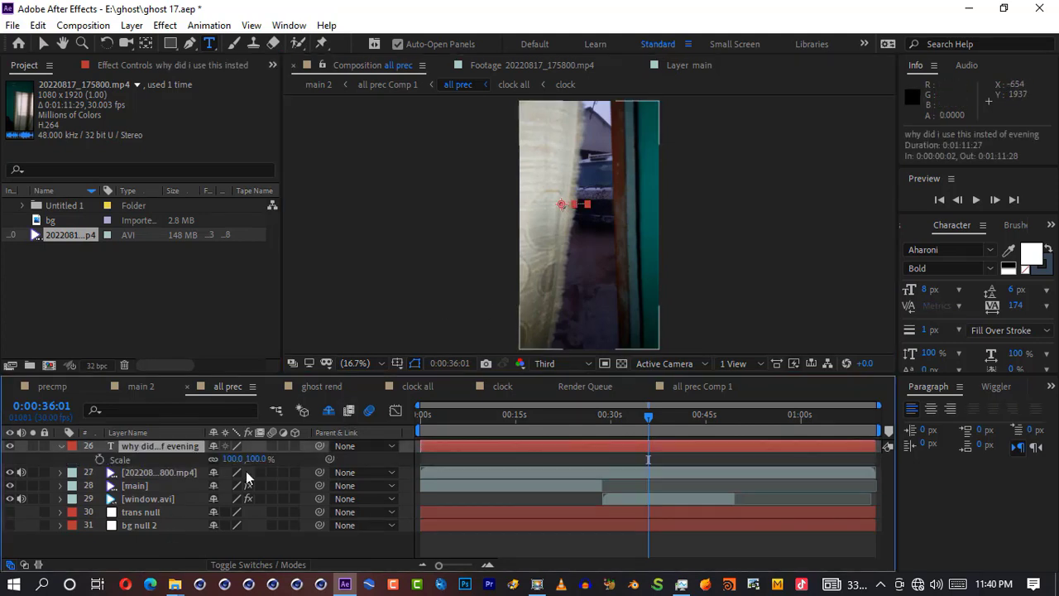
drag(238, 459, 1054, 426)
key(v)
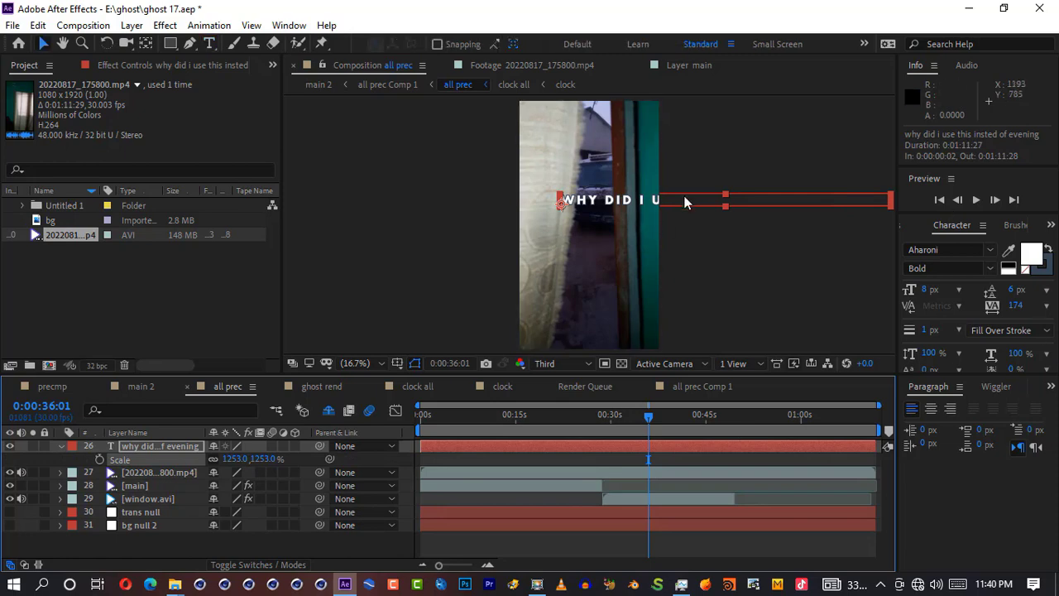
drag(728, 201, 645, 219)
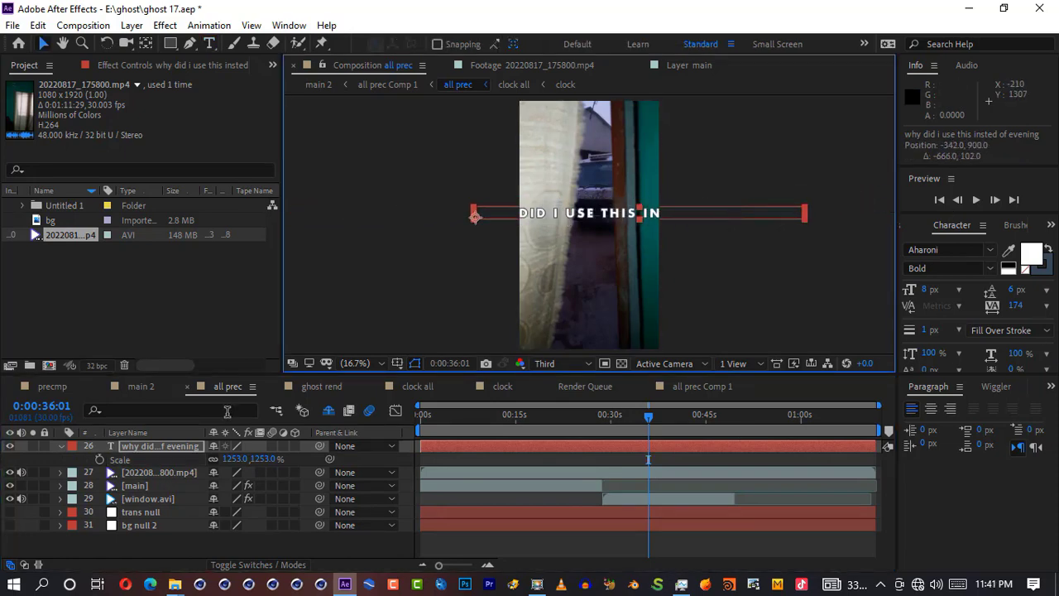
Step: Delete the note text layer and, at 0:00:45:17, add the bg image to the all prec composition, fitted to the frame
key(Delete)
drag(648, 416, 708, 418)
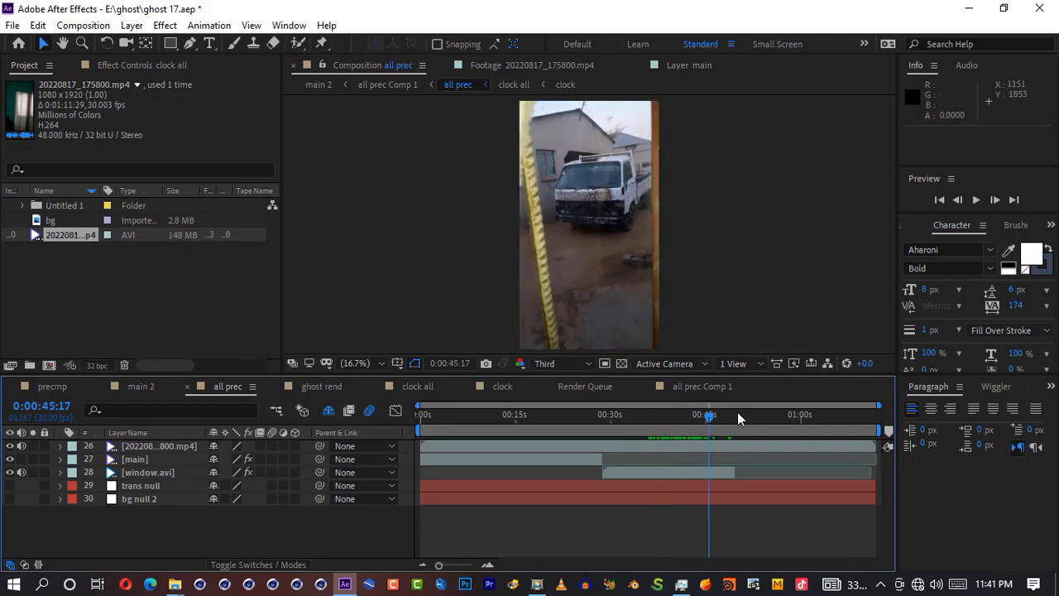
drag(49, 220, 488, 176)
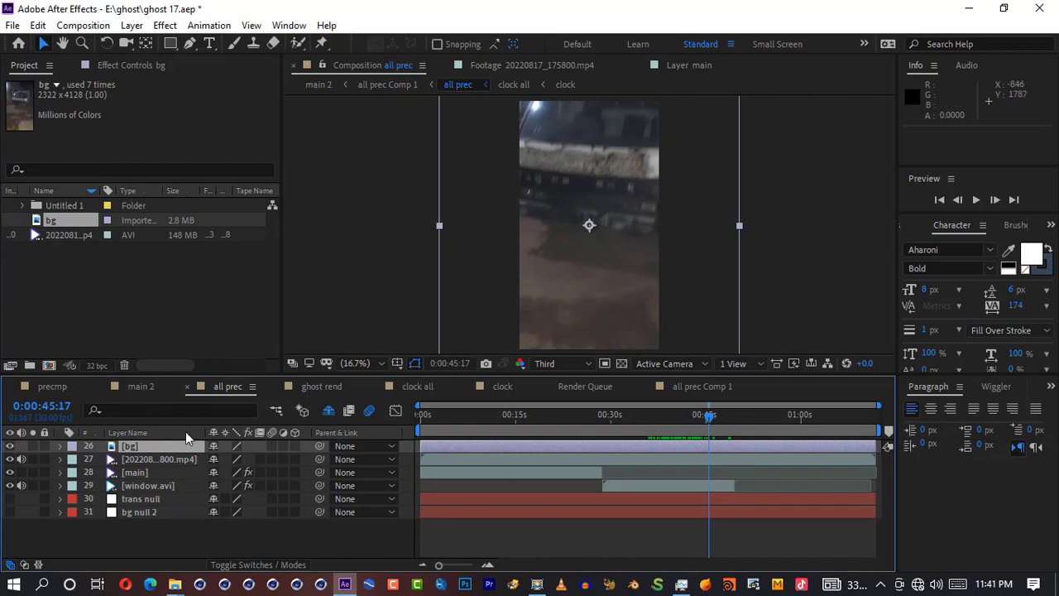
key(ctrl+alt+f)
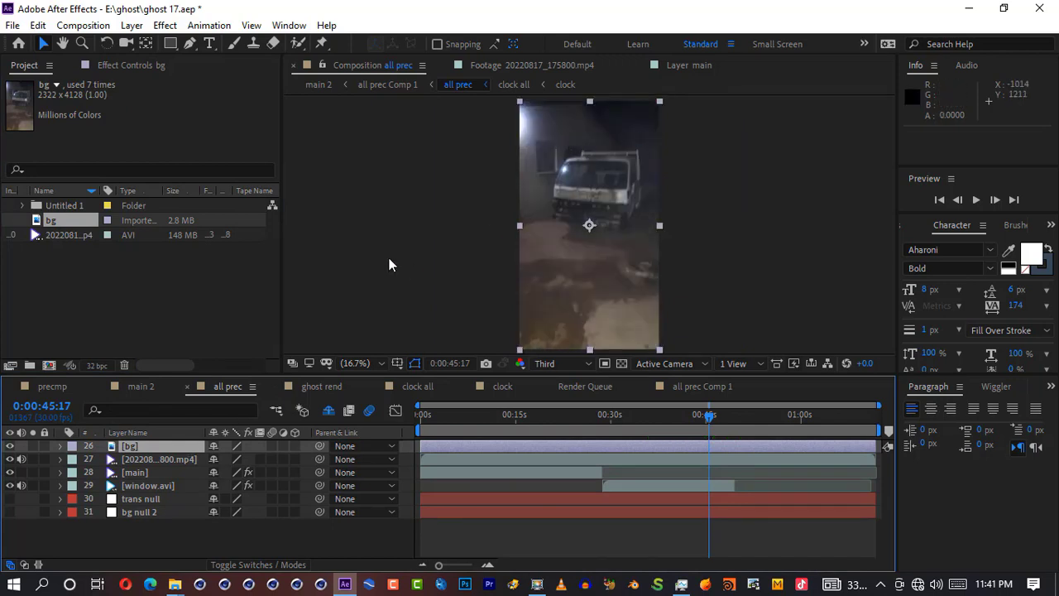
Step: Toggle the bg layer's visibility to compare the night image with the daytime truck footage
click(9, 447)
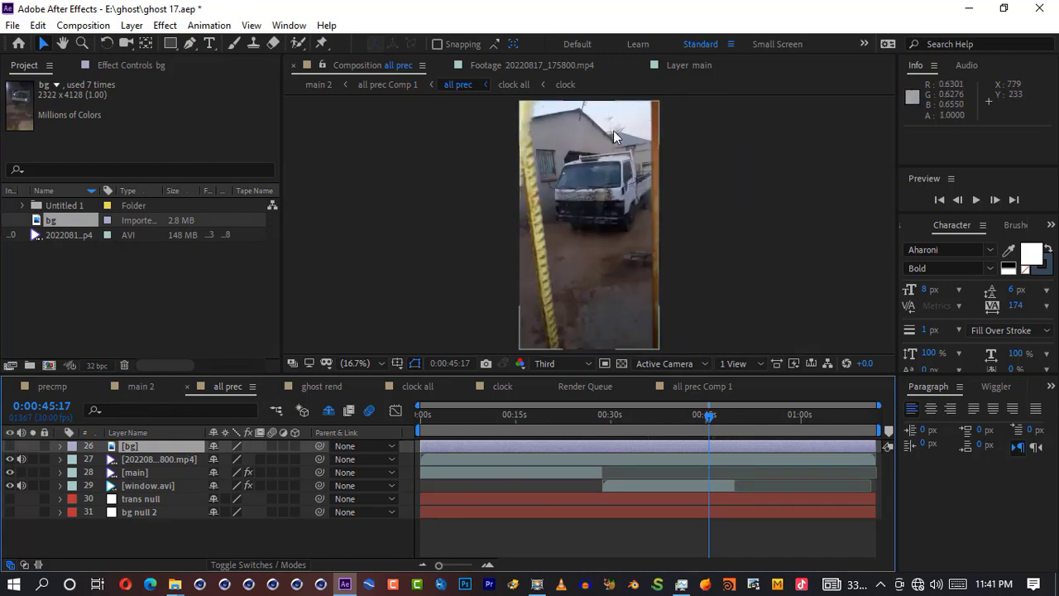
click(10, 446)
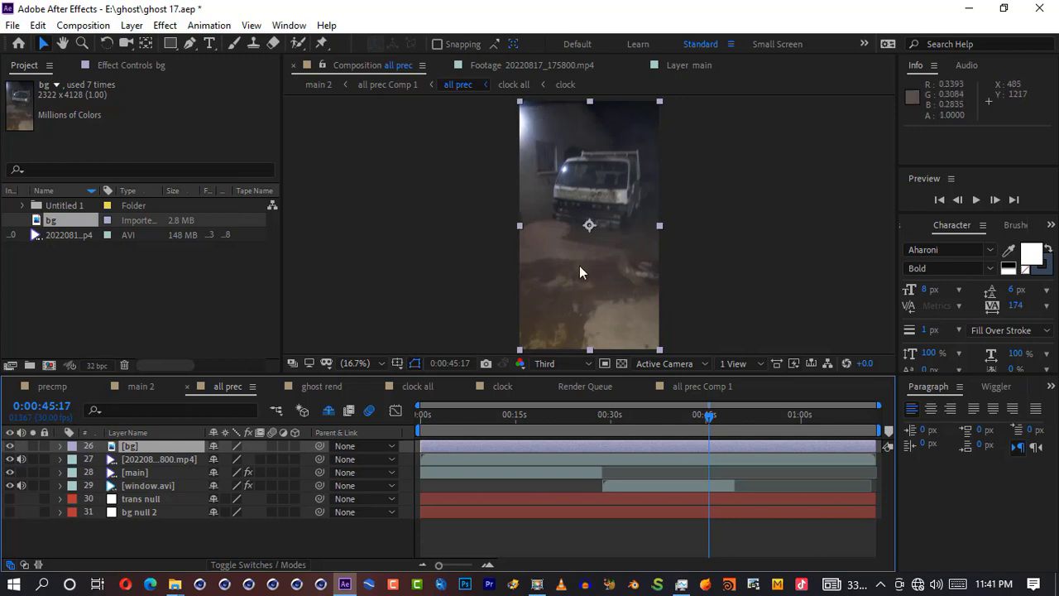
click(10, 447)
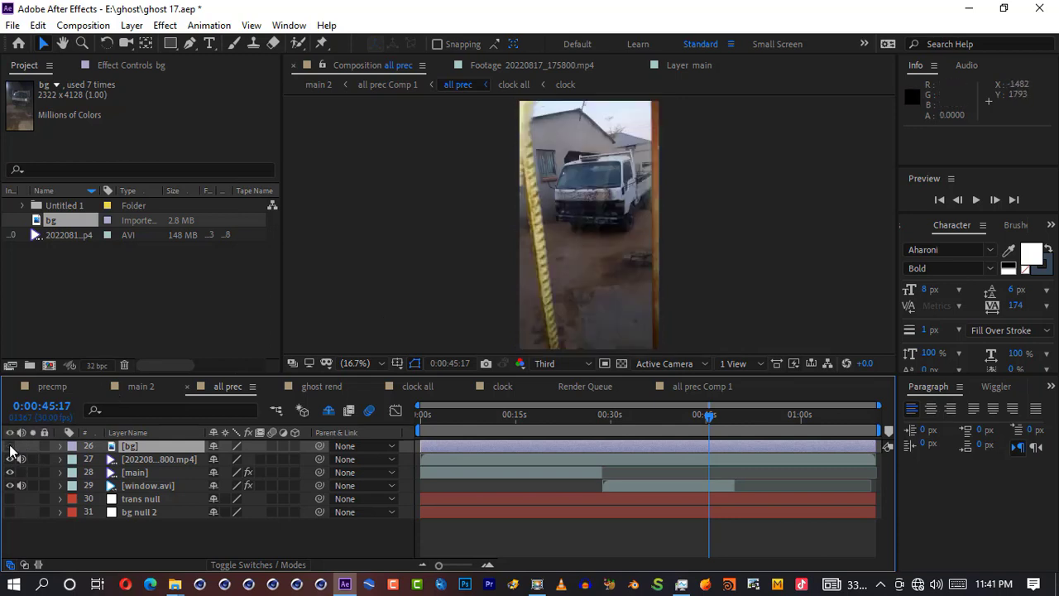
click(10, 446)
click(9, 448)
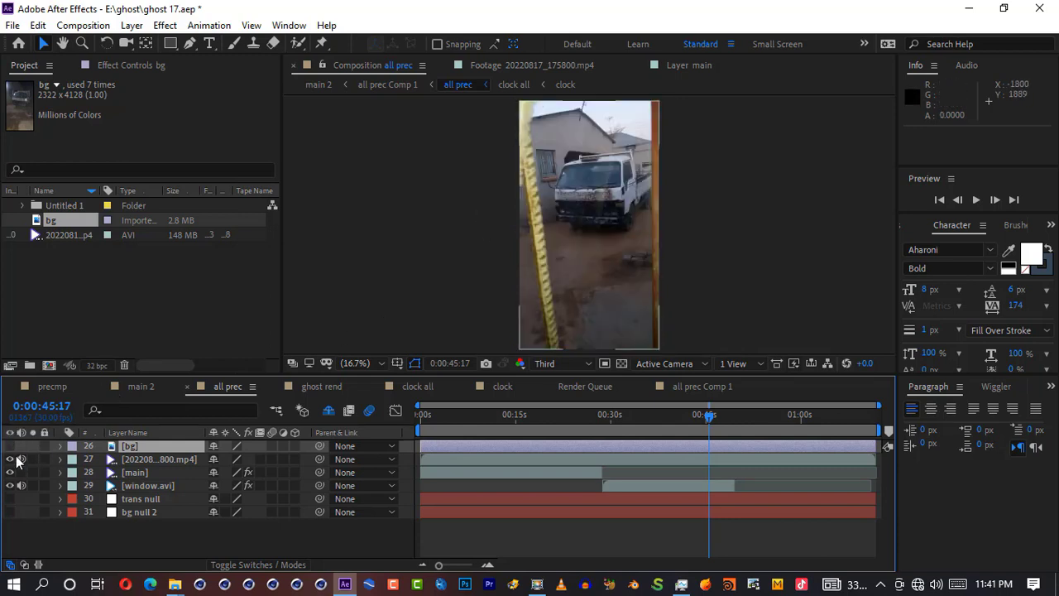
Step: Replace the 20220817_175800.mp4 layer with the bg image by deleting it, and place bg visibly beneath window.avi
click(100, 459)
key(Delete)
click(11, 447)
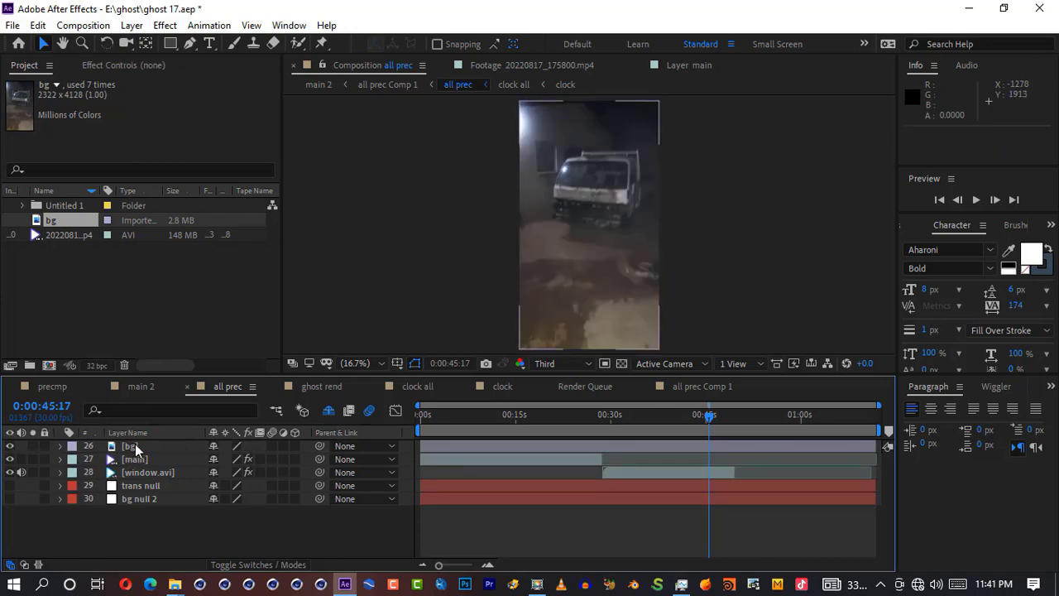
drag(136, 447, 154, 494)
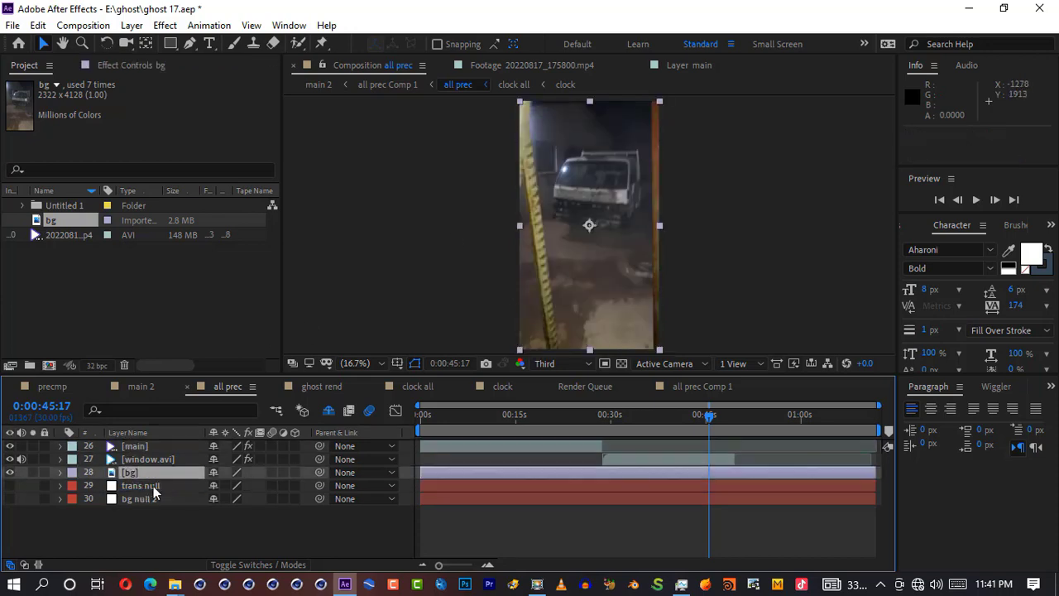
Step: Hide and show the bg layer to examine the keyed window on its own, and play back the composite
click(10, 473)
click(9, 459)
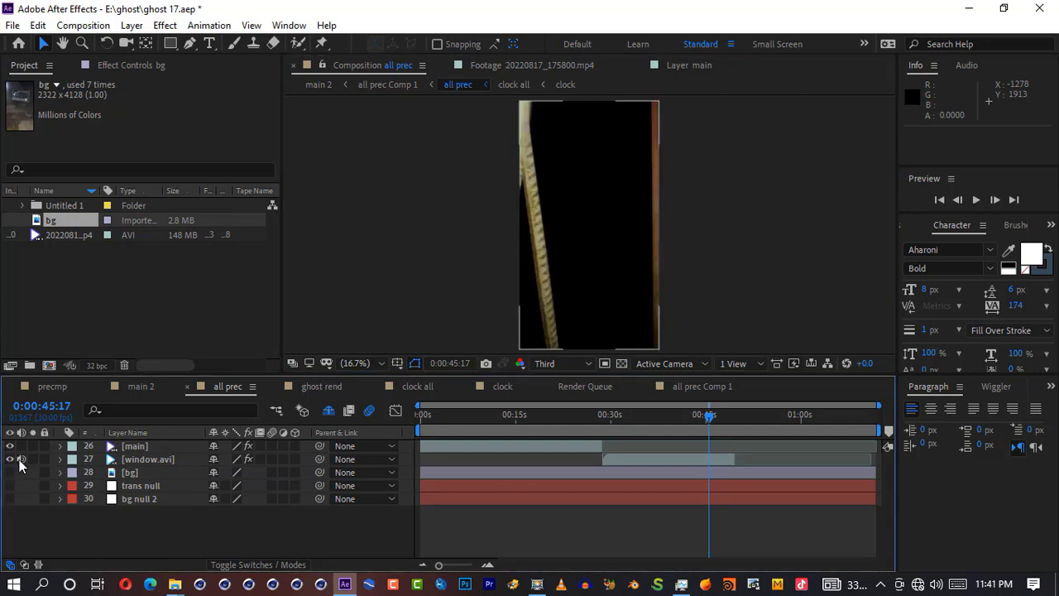
click(10, 473)
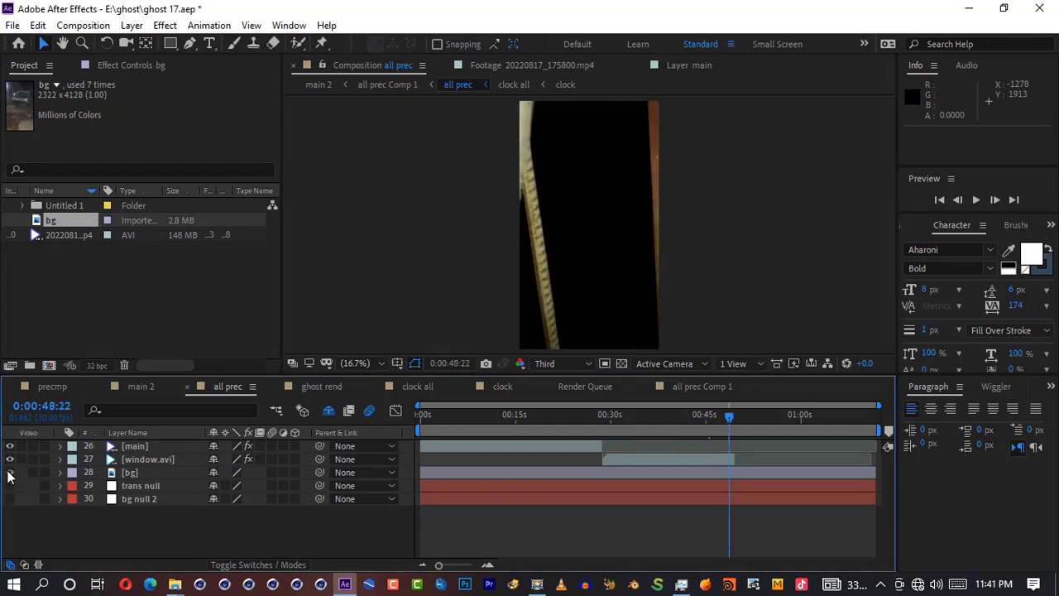
key(space)
Step: Show bg null 2, parent the bg layer to it, and check the tracked motion up to about 0:01:05:18
click(142, 500)
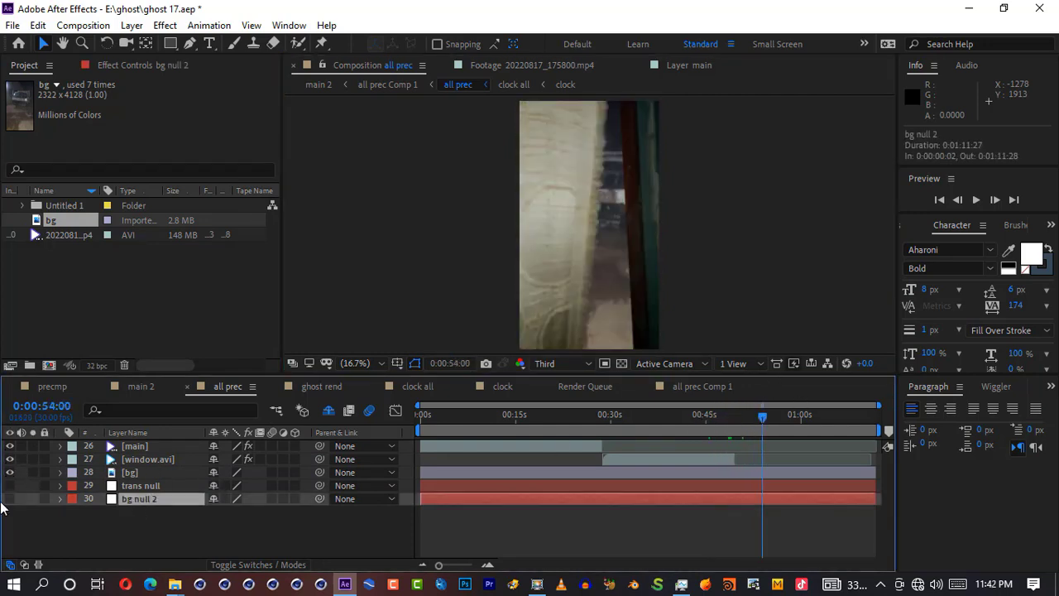
drag(320, 472, 158, 499)
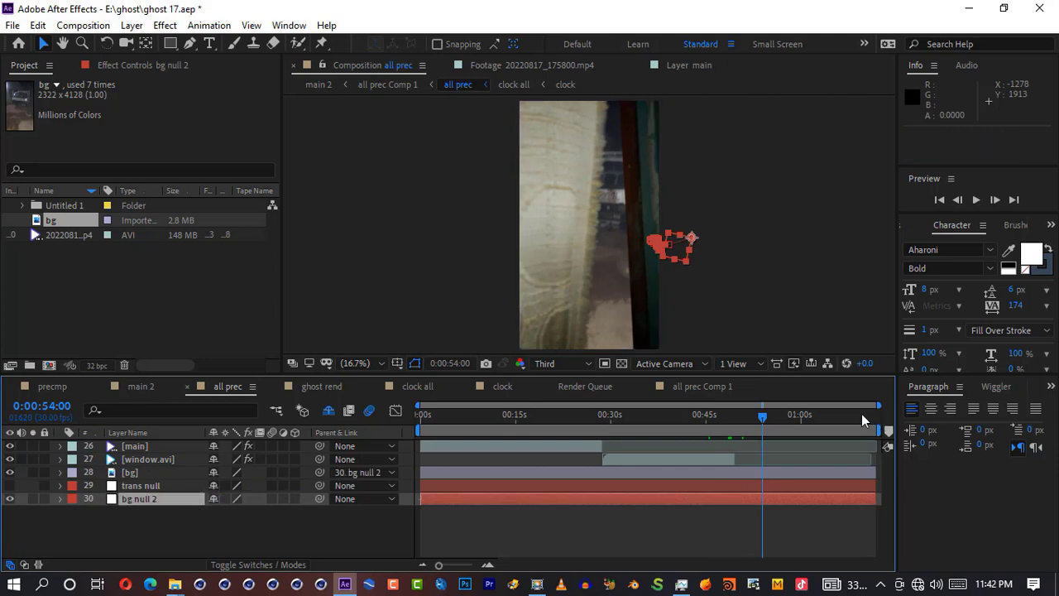
drag(773, 420, 836, 417)
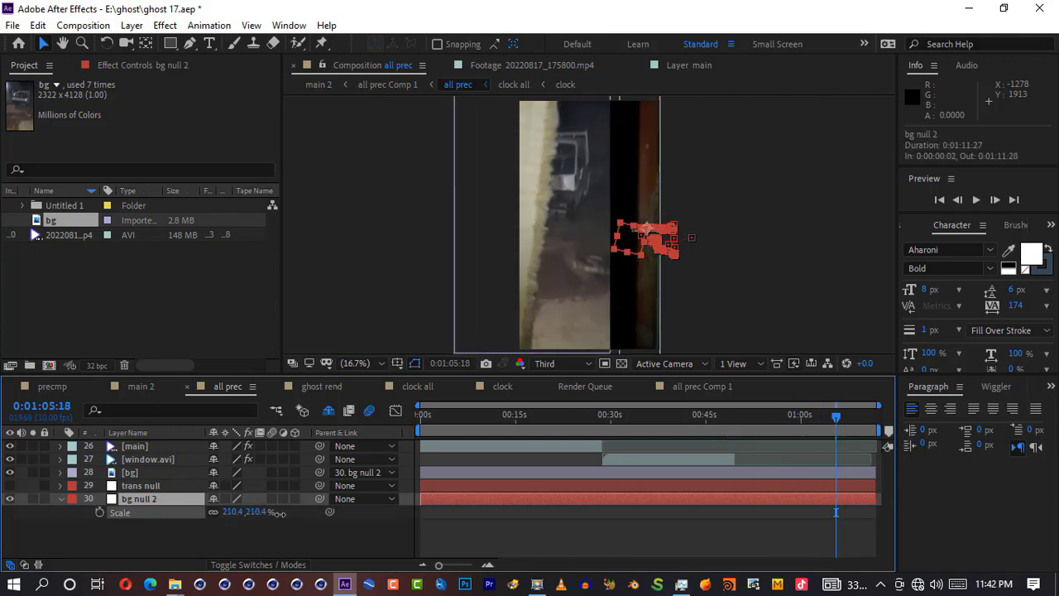
Step: Try rescaling the bg layer, undo it, and shift bg slightly to the right in the frame
click(143, 473)
key(s)
drag(246, 491, 269, 486)
key(ctrl+z)
drag(521, 316, 542, 319)
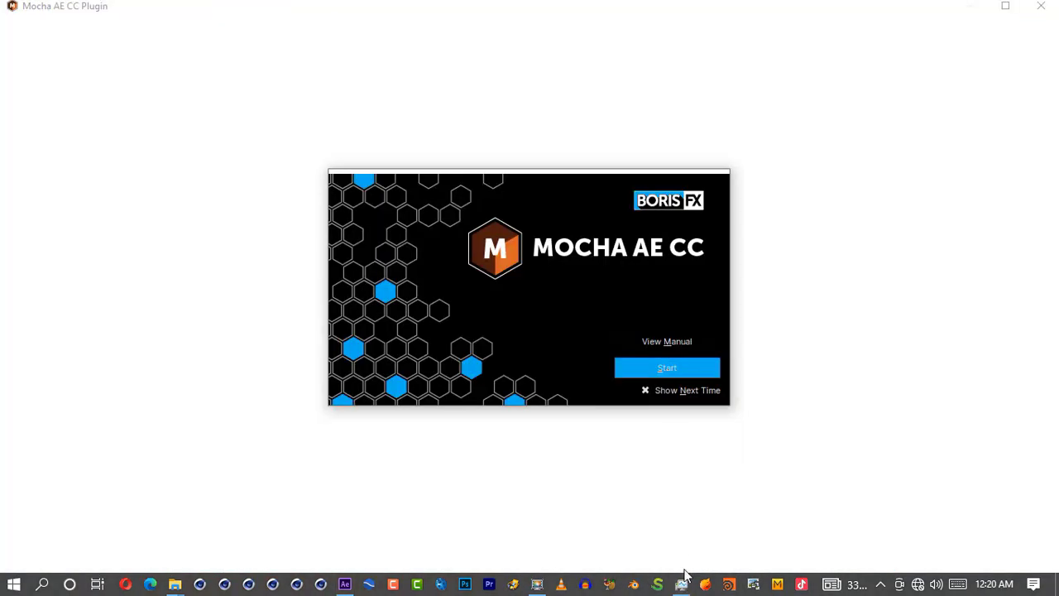
Step: Start Mocha AE and outline the teal area beside the curtain with an X-Spline near the clip's start
click(662, 372)
drag(287, 309, 216, 311)
click(189, 50)
click(629, 94)
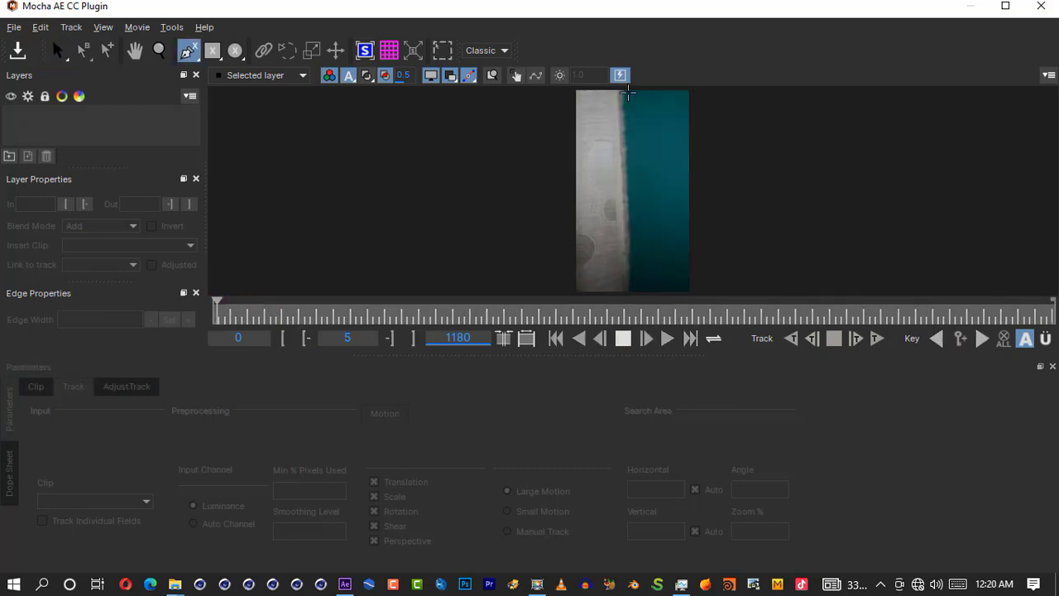
click(682, 93)
click(696, 135)
click(689, 265)
click(686, 293)
Step: Track the spline forward, adjust it with Manual Track at frame 68, and continue tracking to about frame 145
click(877, 338)
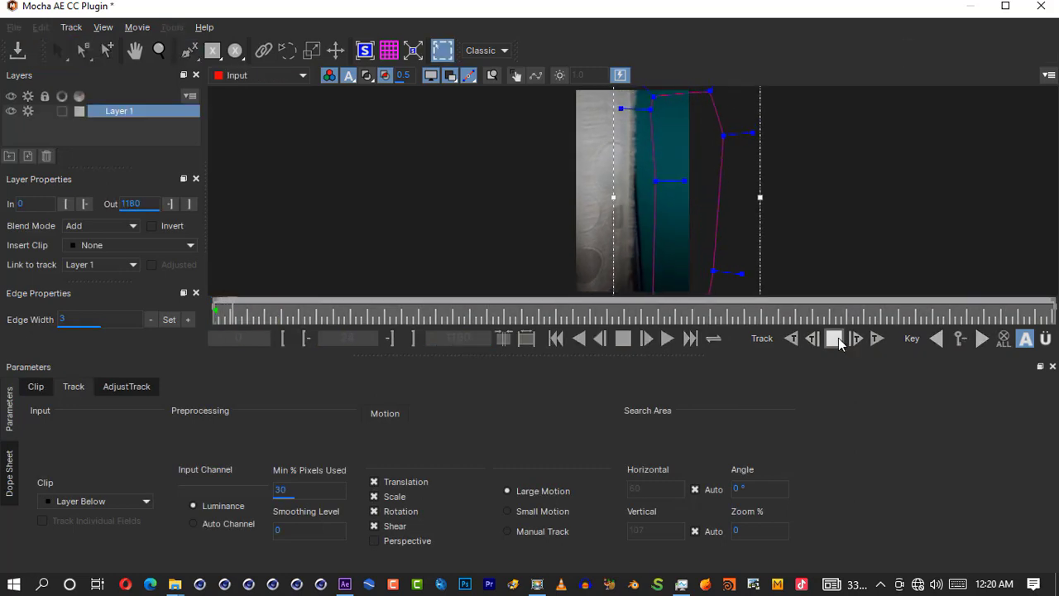
click(834, 337)
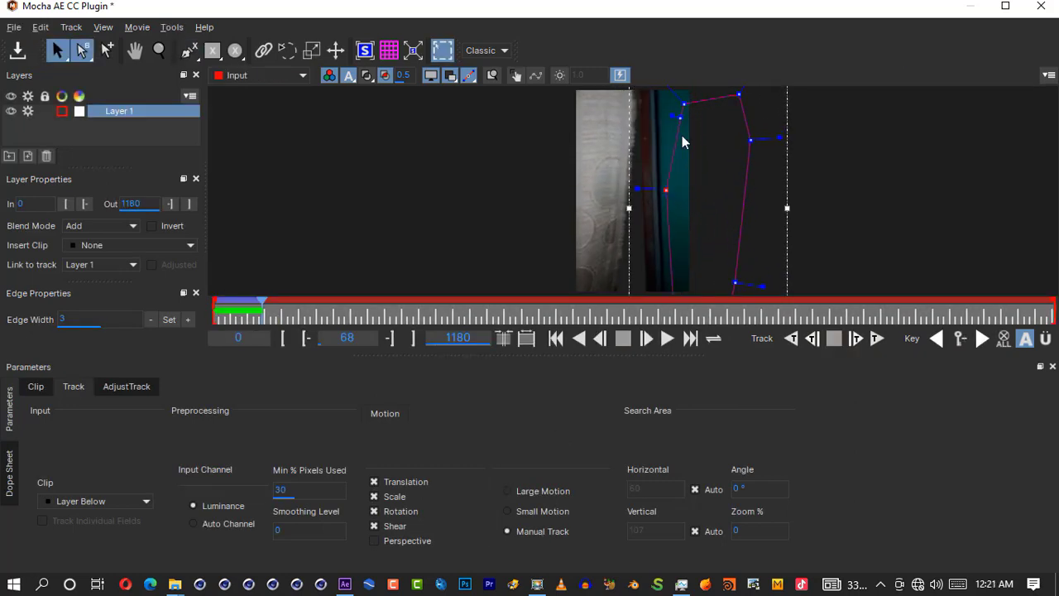
click(876, 338)
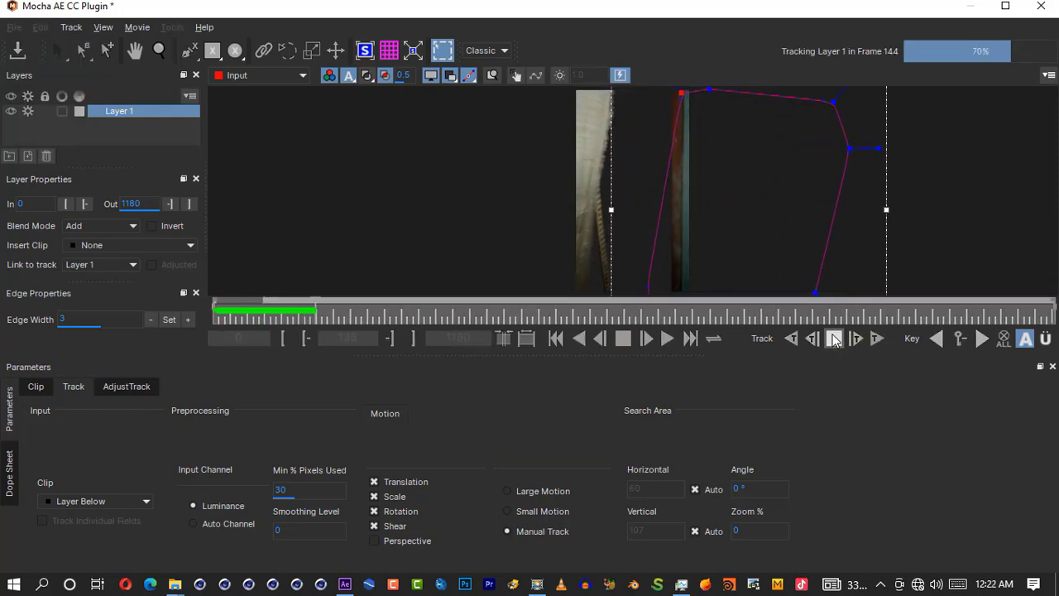
click(834, 338)
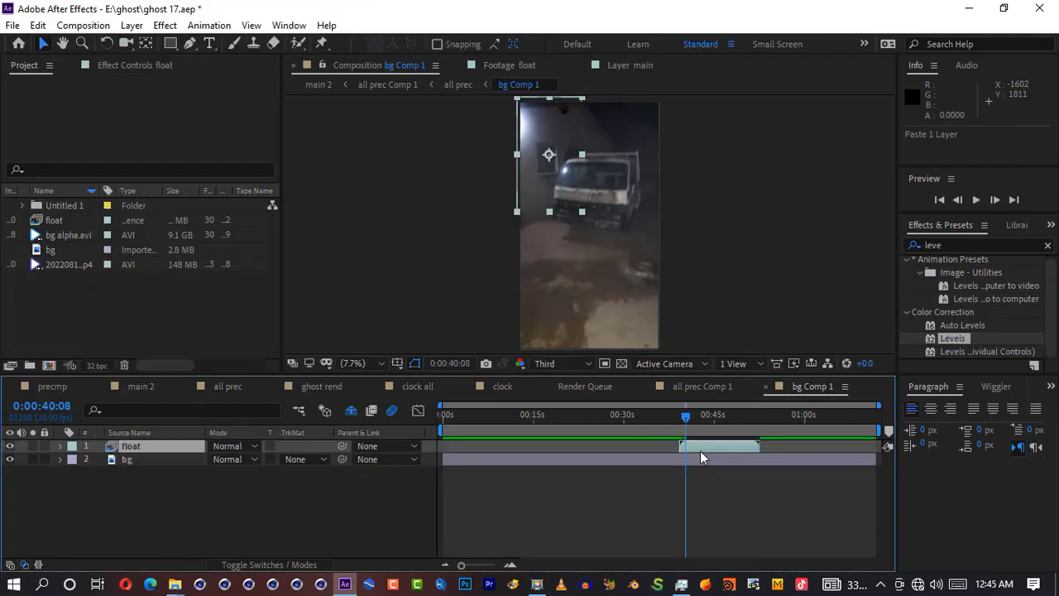
Step: Close the clock all, clock, Render Queue, all prec Comp 1 and ghost rend timelines, and open all prec near 0:00:40:10
click(377, 388)
click(377, 388)
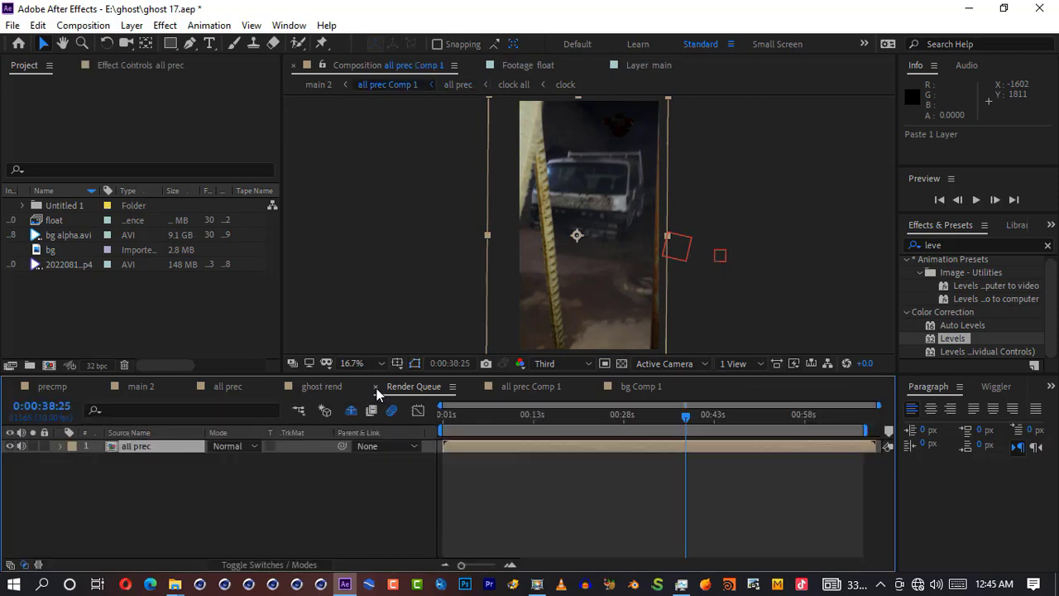
click(376, 388)
click(376, 388)
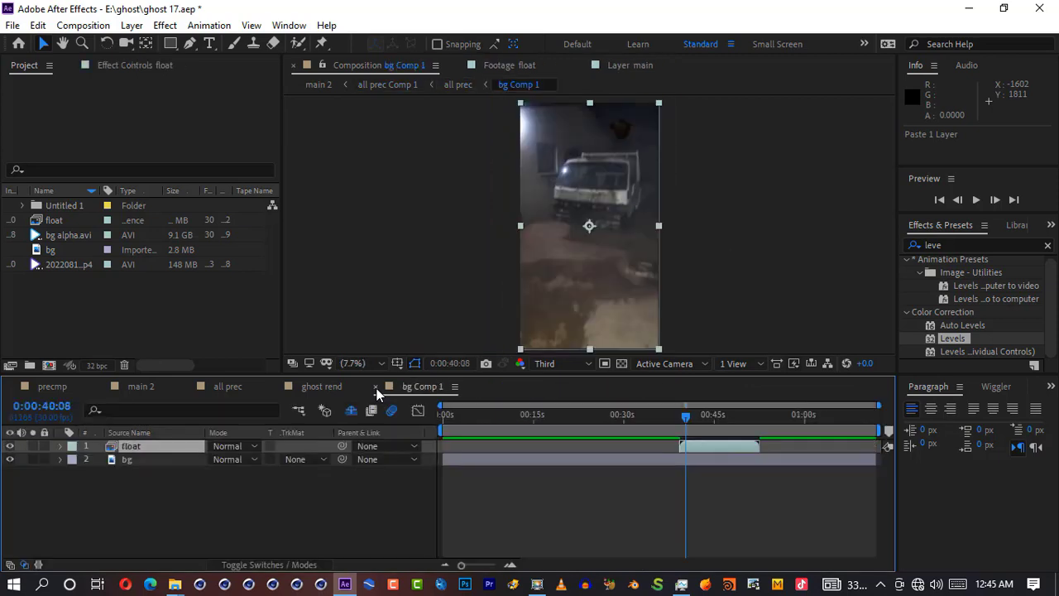
click(274, 386)
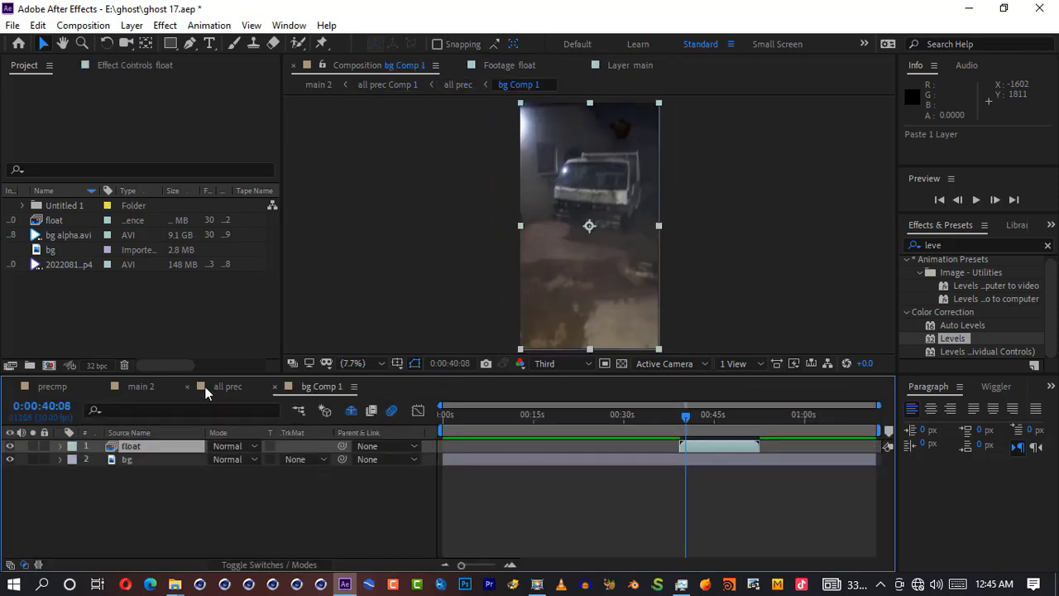
click(228, 386)
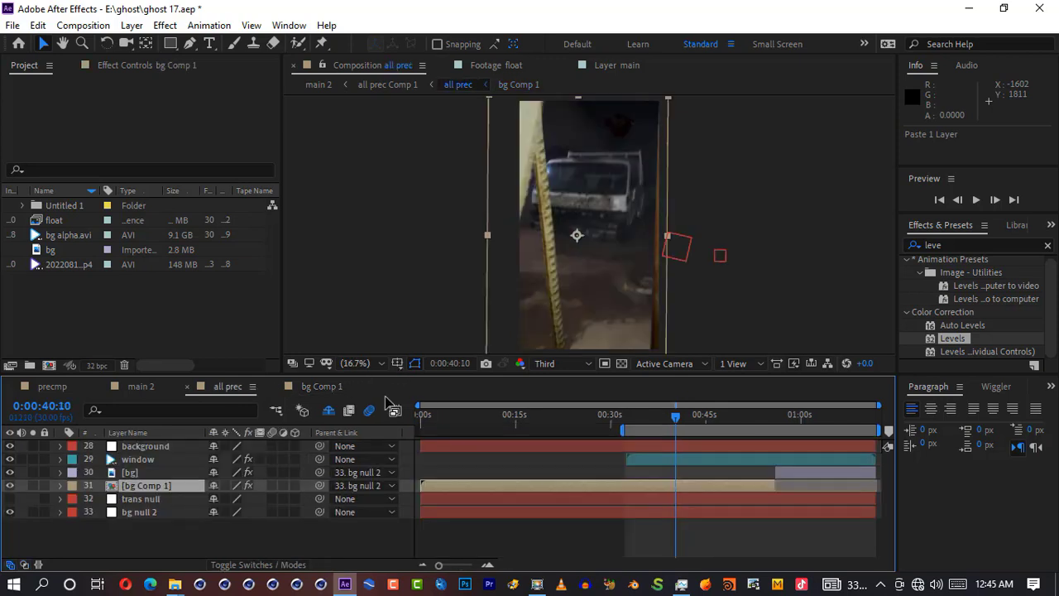
drag(680, 419, 675, 428)
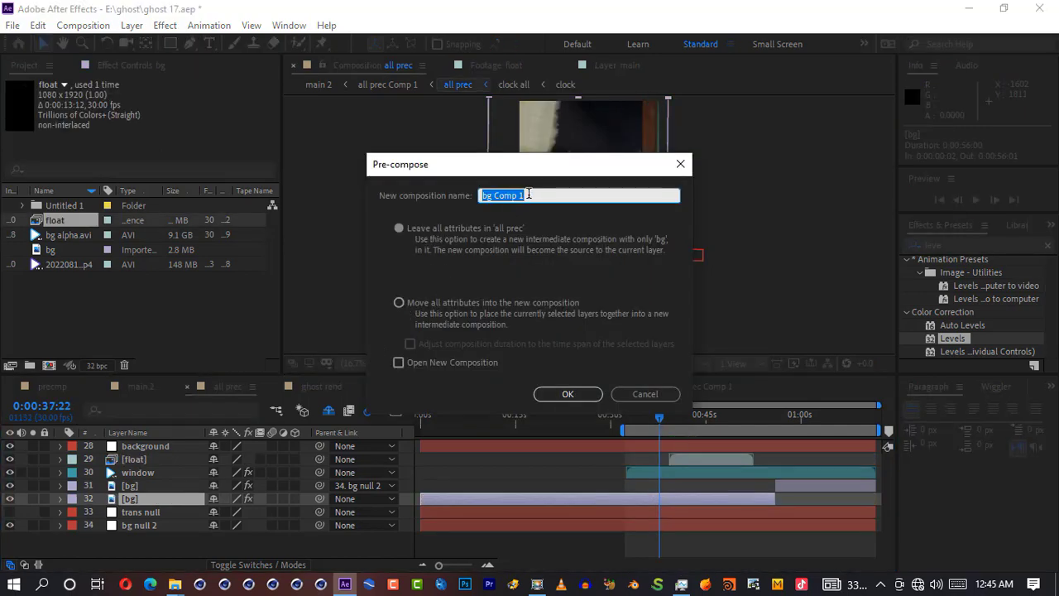
Step: Pre-compose the lower bg layer as bg Comp 1, leaving its attributes in all prec, and parent it to bg null 2
click(553, 394)
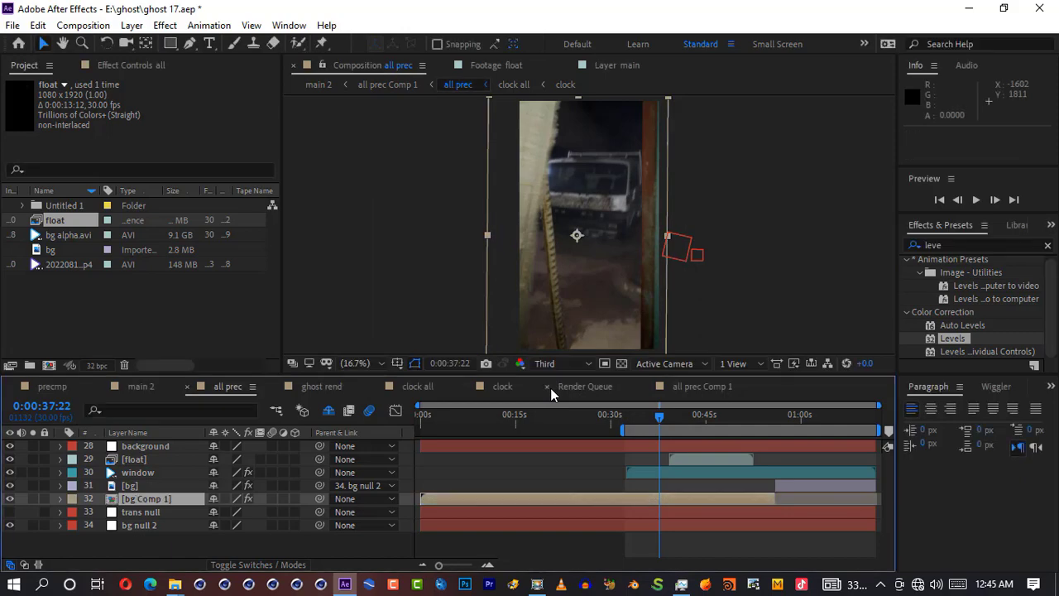
click(365, 498)
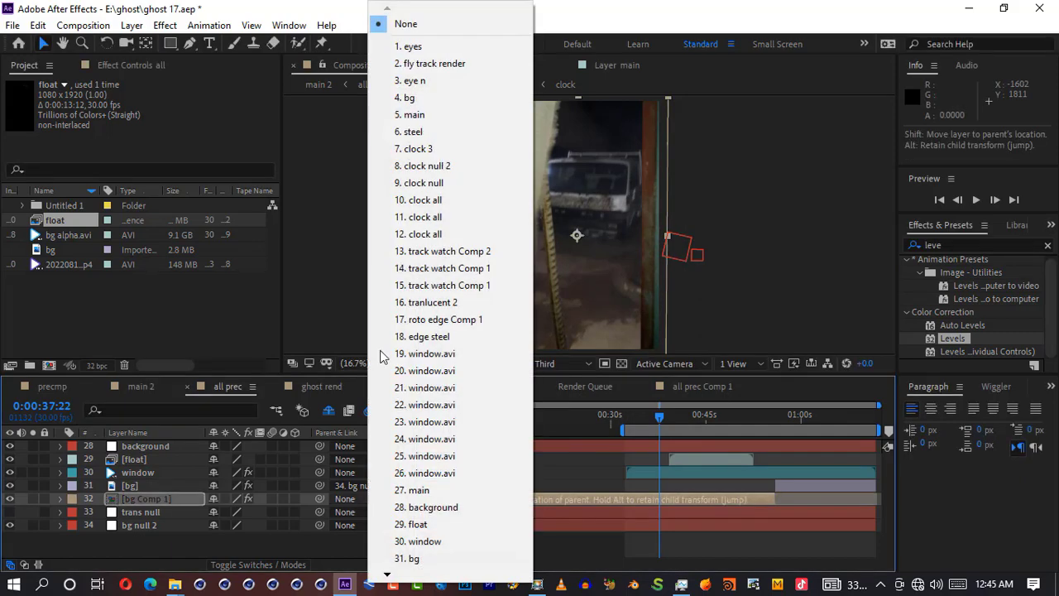
click(317, 500)
drag(317, 500, 185, 525)
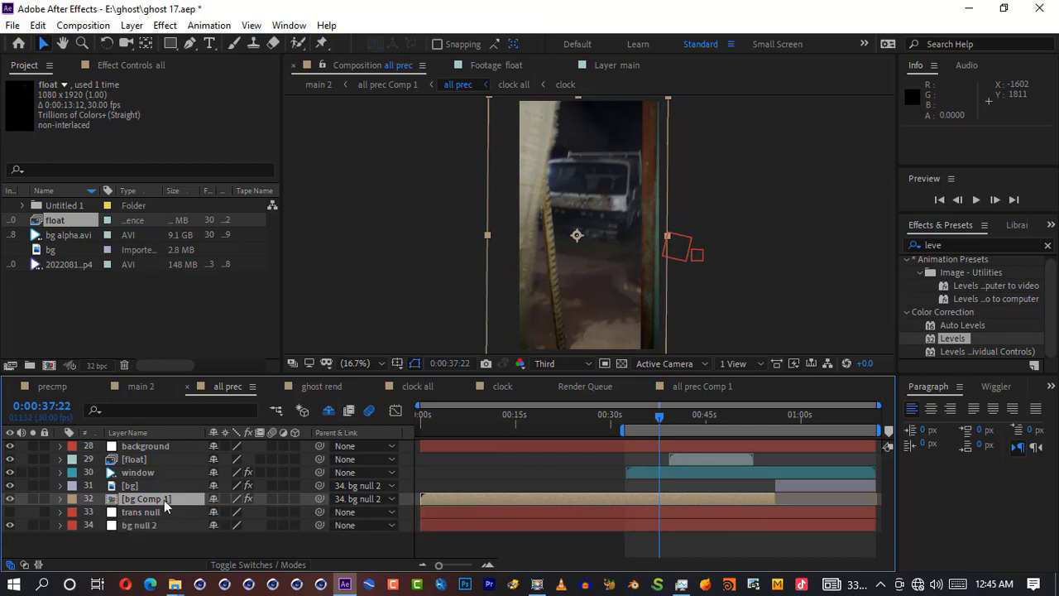
Step: Open bg Comp 1 near 0:00:48:13, place the float layer above bg, and fit it to the composition
click(133, 488)
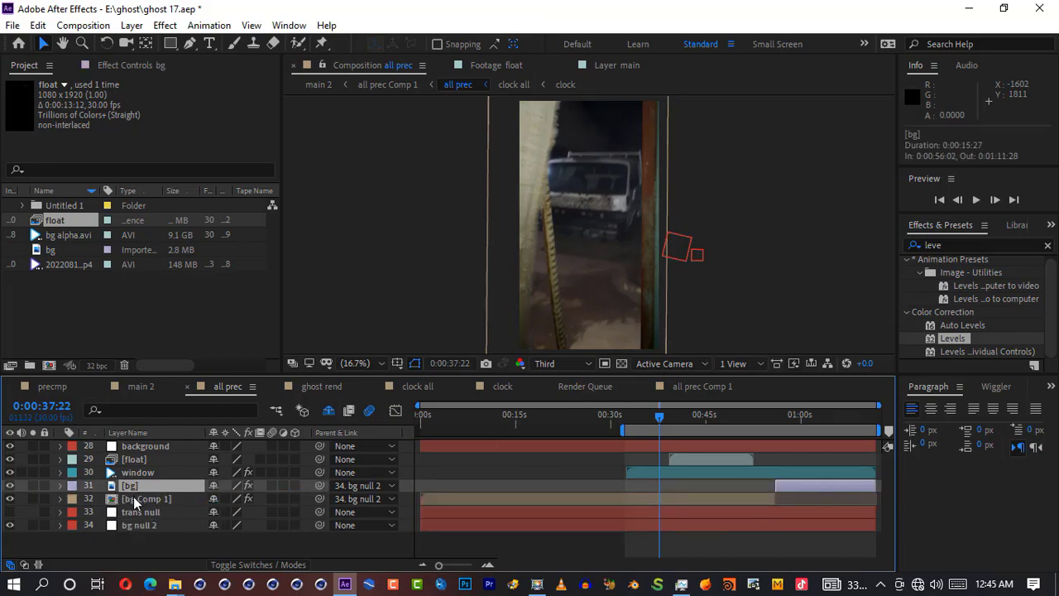
double_click(134, 499)
drag(670, 417, 726, 418)
key(ctrl+alt+f)
click(227, 387)
click(322, 386)
click(227, 387)
click(322, 387)
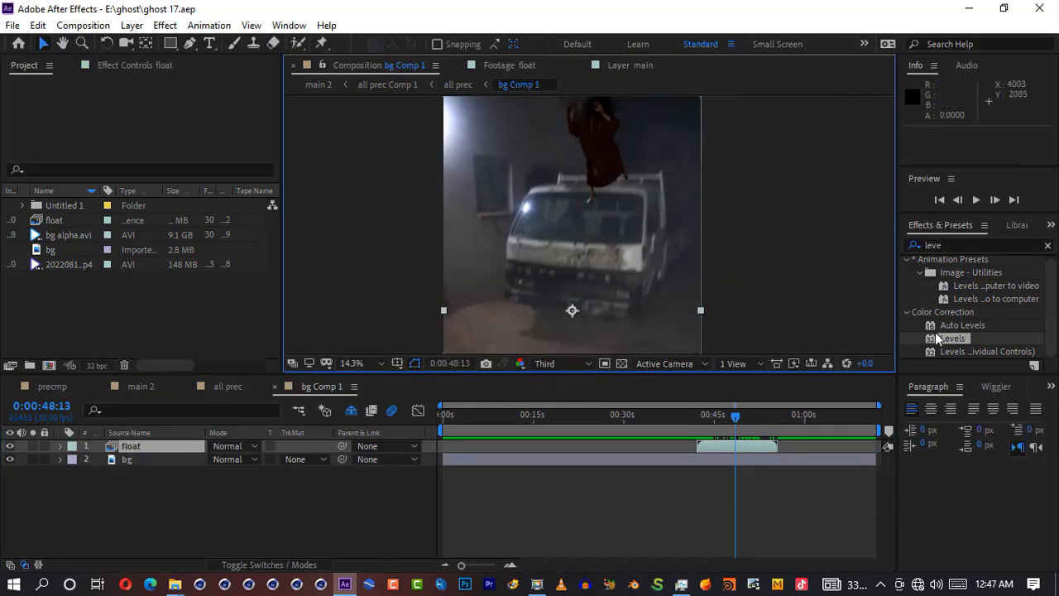
Step: Try Levels on the float layer with Output Black at 0.1020, and delete the effect
double_click(952, 339)
drag(52, 210, 66, 211)
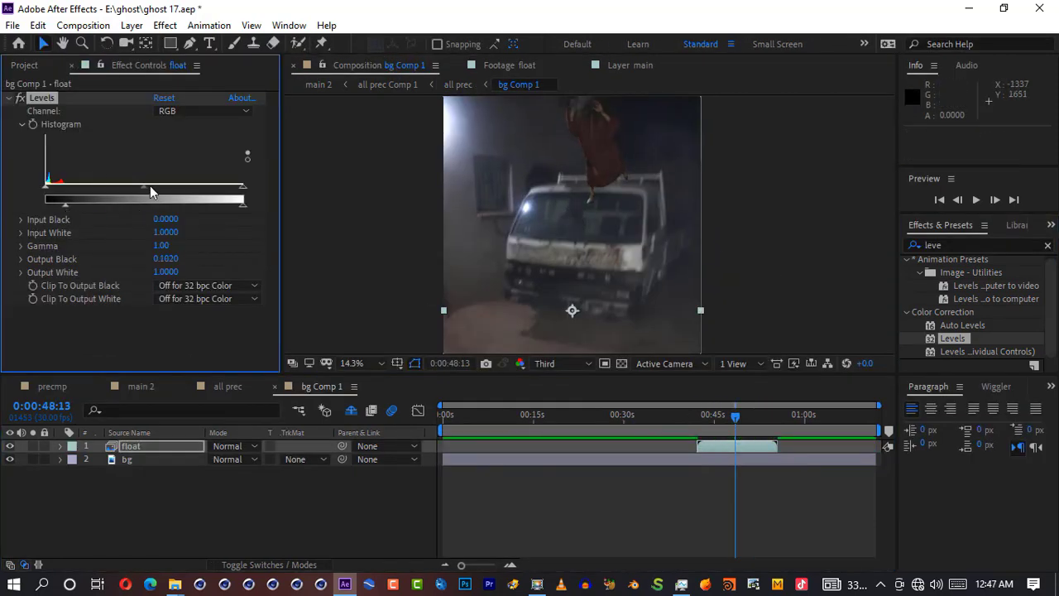
click(51, 98)
key(Delete)
Step: Move the Levels effect from the bg Comp 1 layer in all prec onto the bg layer inside bg Comp 1
click(228, 386)
click(52, 97)
key(ctrl+x)
click(327, 388)
click(171, 463)
key(ctrl+v)
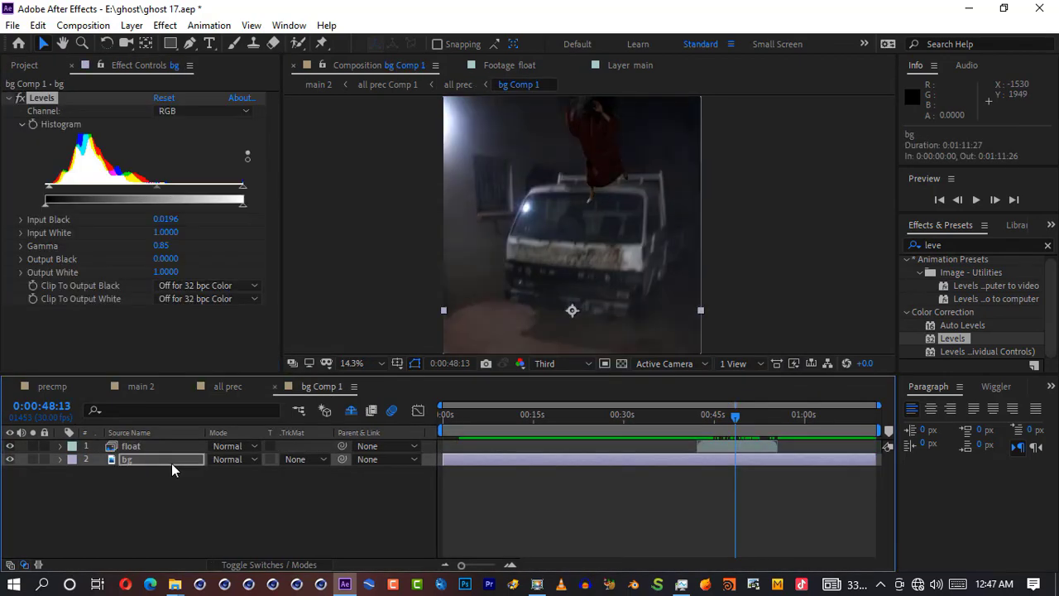
Step: Apply Levels to the float layer and, while viewing only the red channel, set Red Gamma to 0.78
click(166, 446)
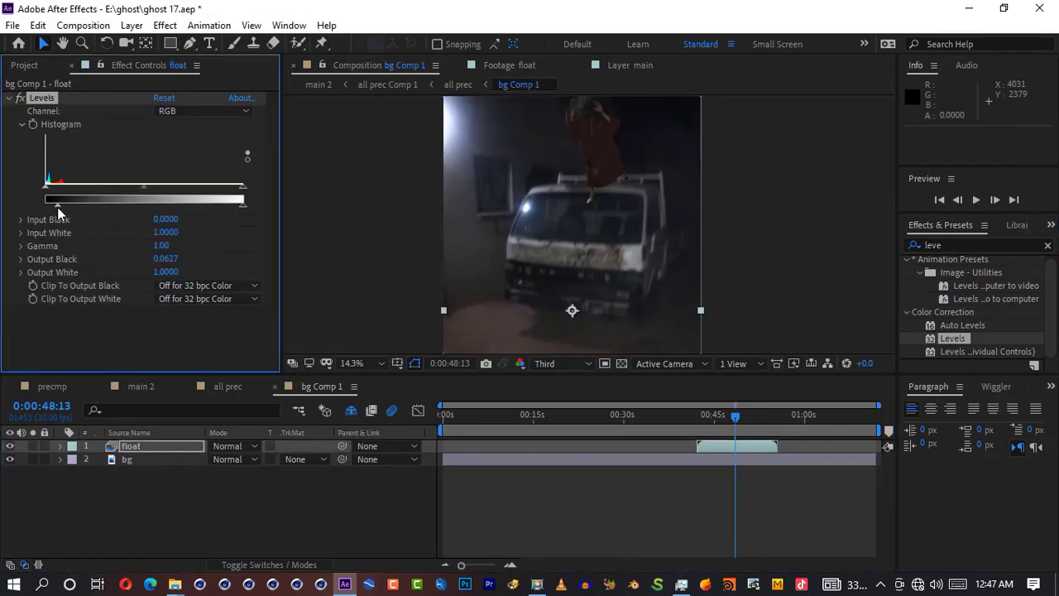
click(520, 364)
click(538, 383)
click(203, 111)
click(225, 156)
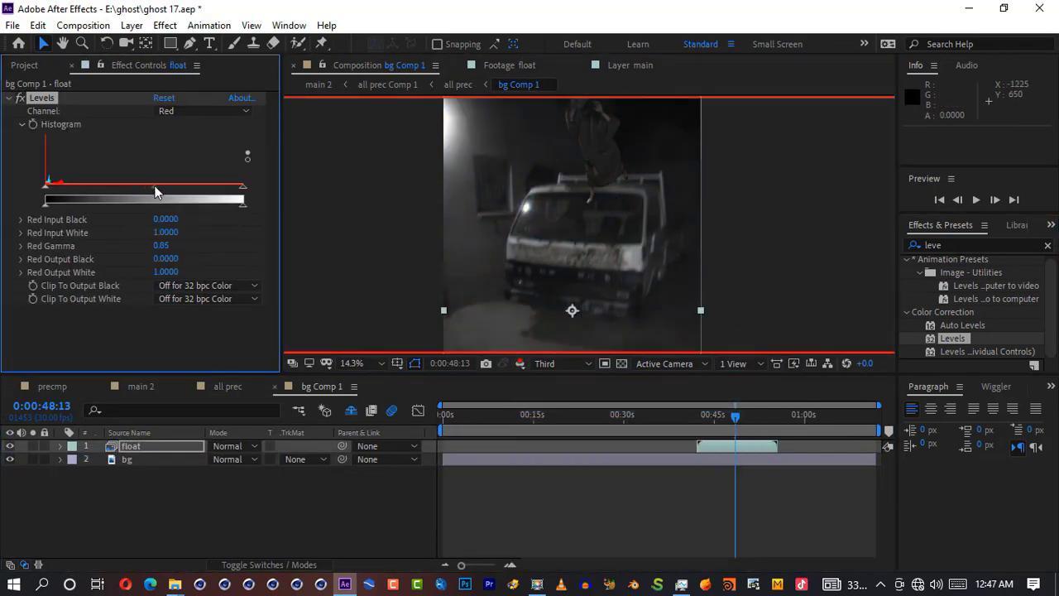
Step: View only the green channel and set float's Levels to Green Input White 0.7373 and Green Output Black 0.0039
click(520, 363)
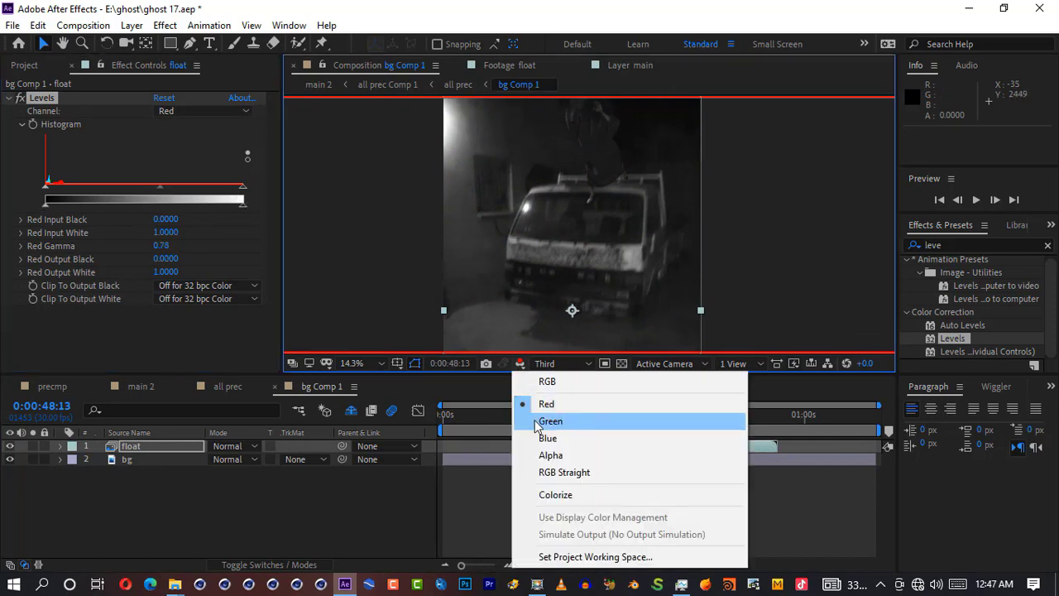
click(534, 419)
click(202, 111)
click(196, 162)
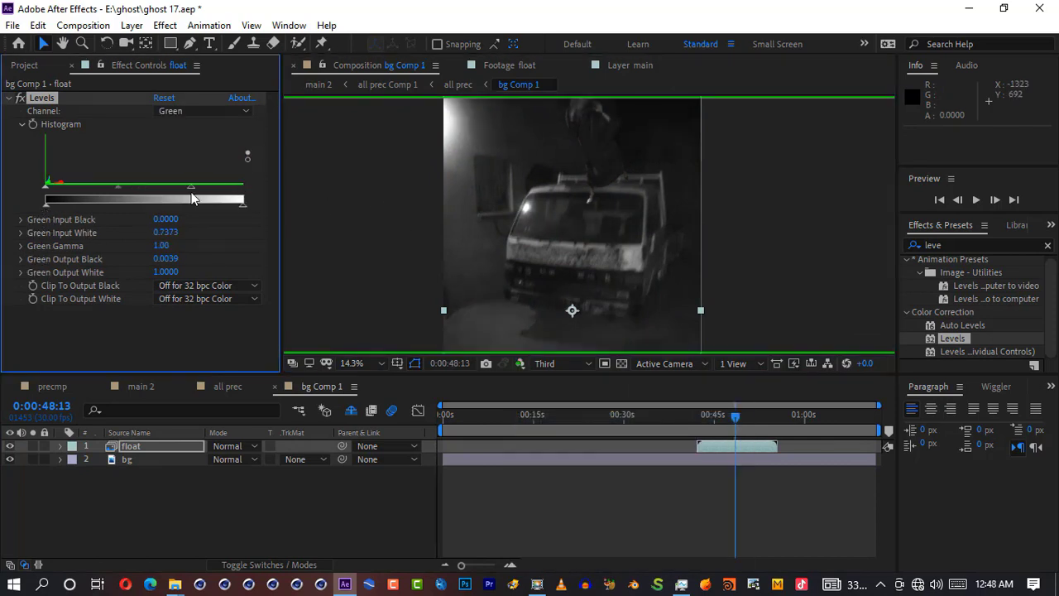
Step: View only the blue channel, set float's Blue Output Black to 0.0118 in Levels, and return the viewer to RGB
click(519, 363)
click(538, 436)
click(203, 111)
click(195, 177)
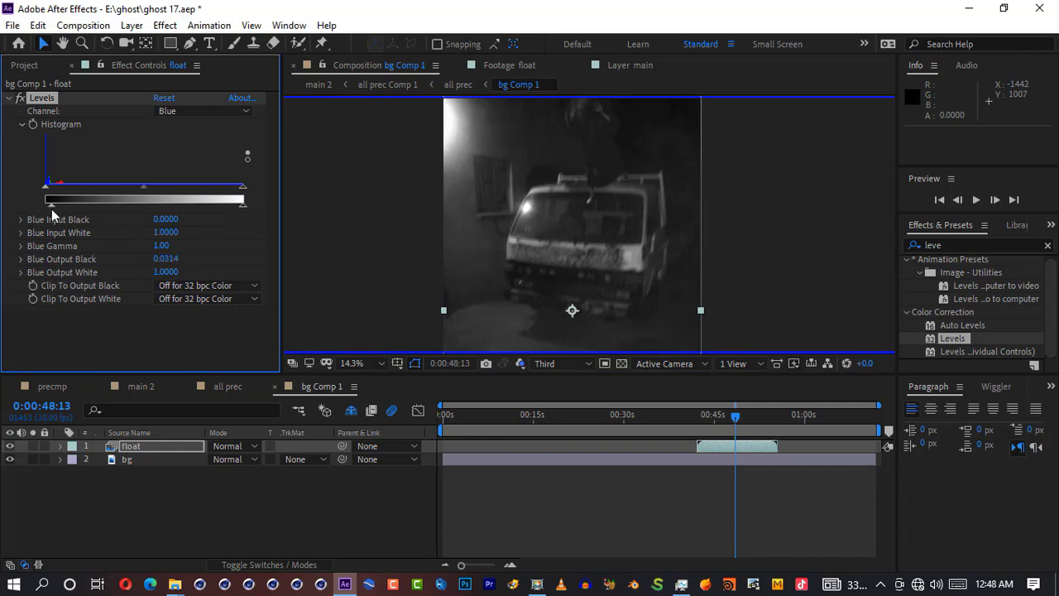
click(519, 363)
click(533, 382)
click(43, 99)
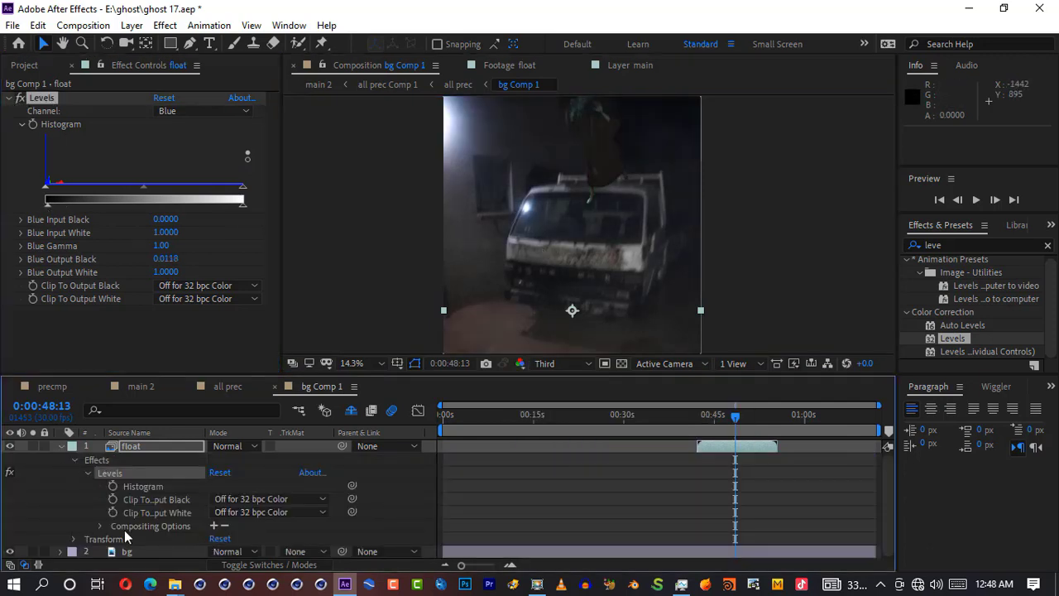
click(100, 526)
click(60, 446)
Step: Apply Selective Color to float and set Reds to Cyan -100%, Magenta -100%, Yellow -30% and Black -51%
drag(948, 245, 882, 244)
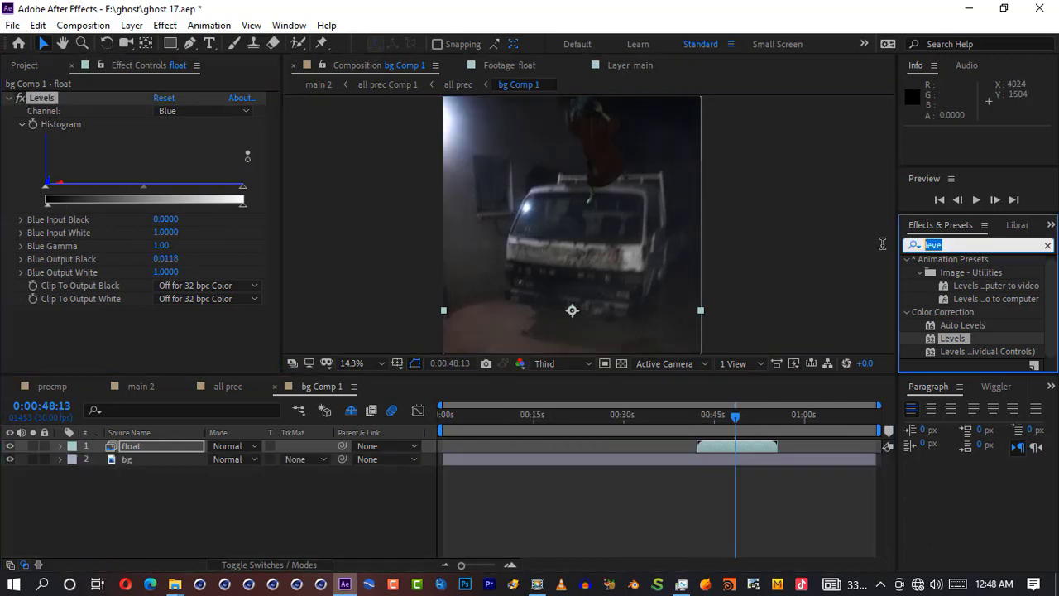
text(sel)
drag(968, 275, 142, 449)
drag(160, 312, 248, 303)
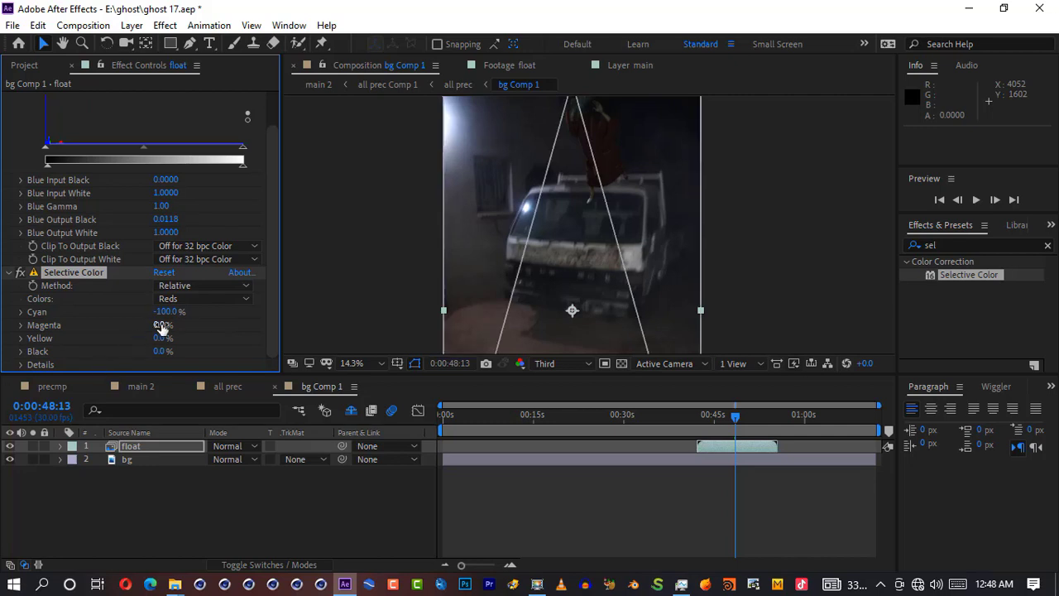
drag(160, 327, 132, 362)
click(33, 448)
drag(166, 324, 361, 300)
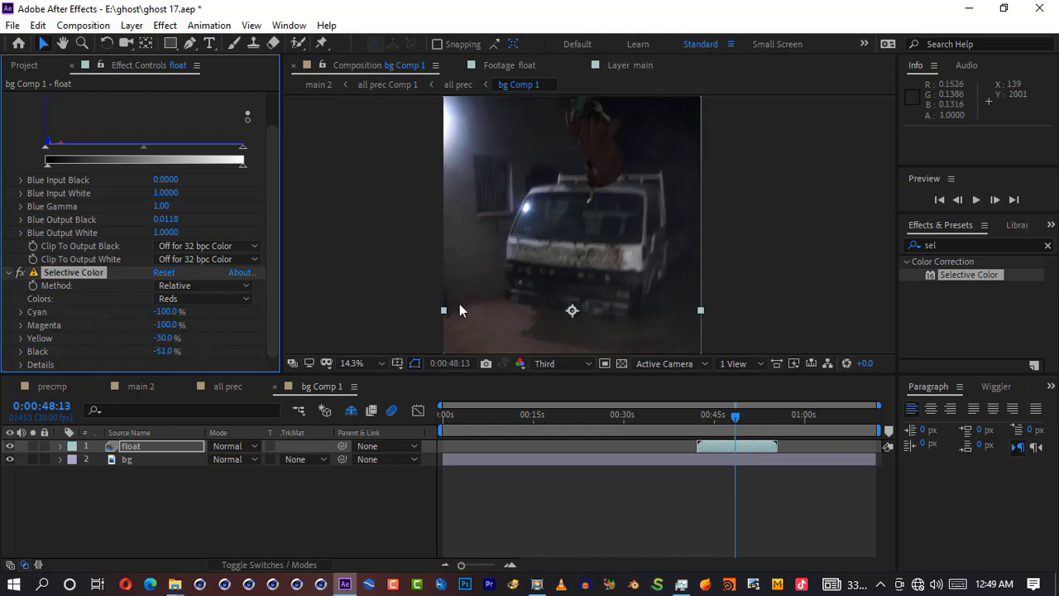
Step: Switch float's Levels effect to the RGB channel and set Output Black to 0.0431
scroll(177, 118, up, 2)
click(177, 112)
click(189, 125)
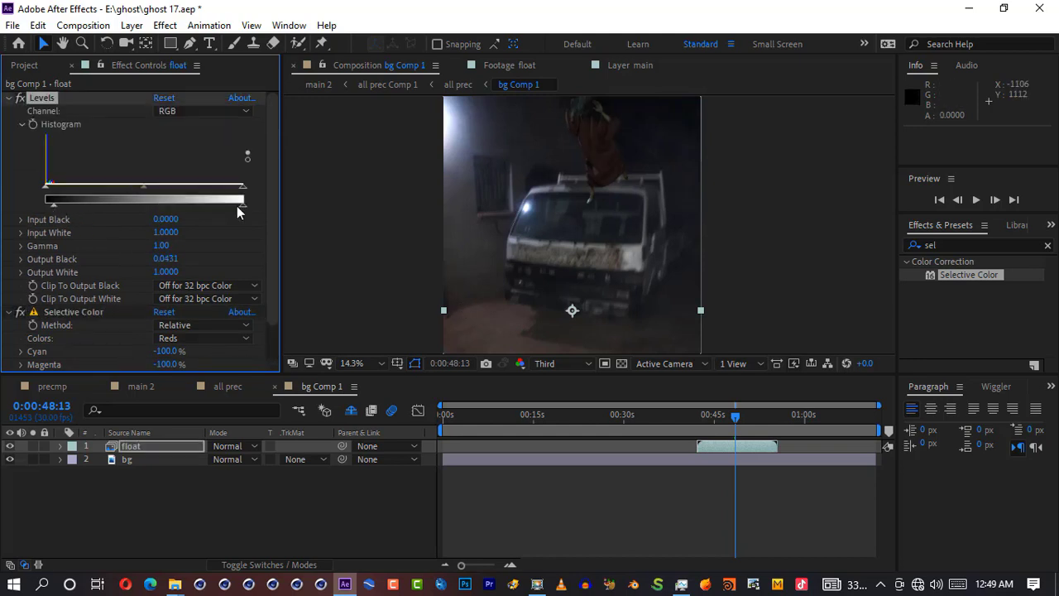
Step: Duplicate the float layer, hide the lower copy, and duplicate the bg layer
click(130, 447)
key(ctrl+d)
click(10, 460)
click(127, 472)
key(ctrl+d)
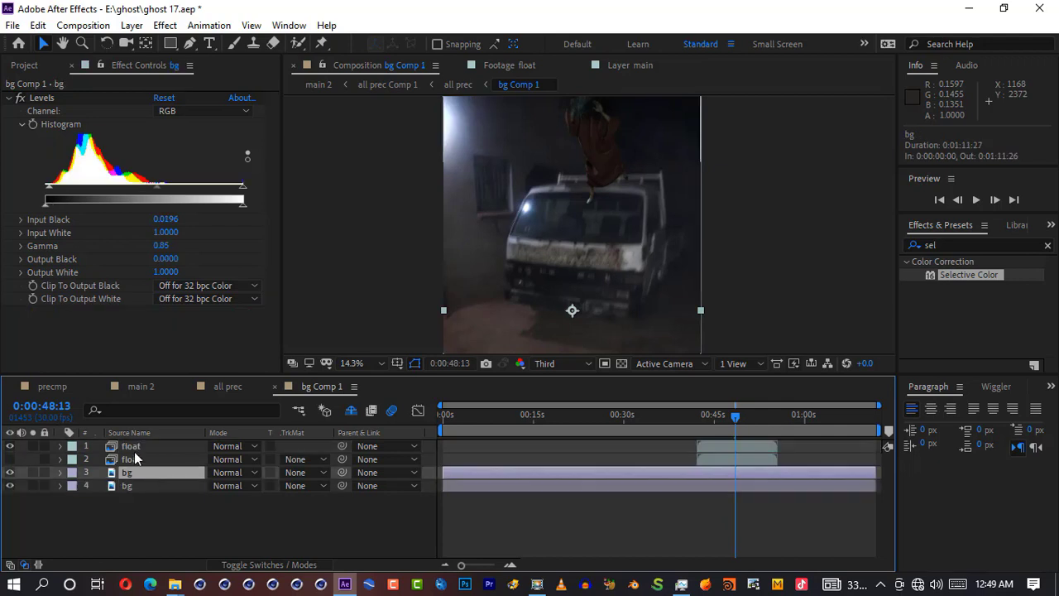
Step: Rename the top float layer as color, move a bg copy above it, and set that copy as its Alpha Matte
click(134, 447)
key(c)
key(Return)
text(color)
key(Return)
drag(128, 472, 130, 442)
click(10, 486)
click(306, 459)
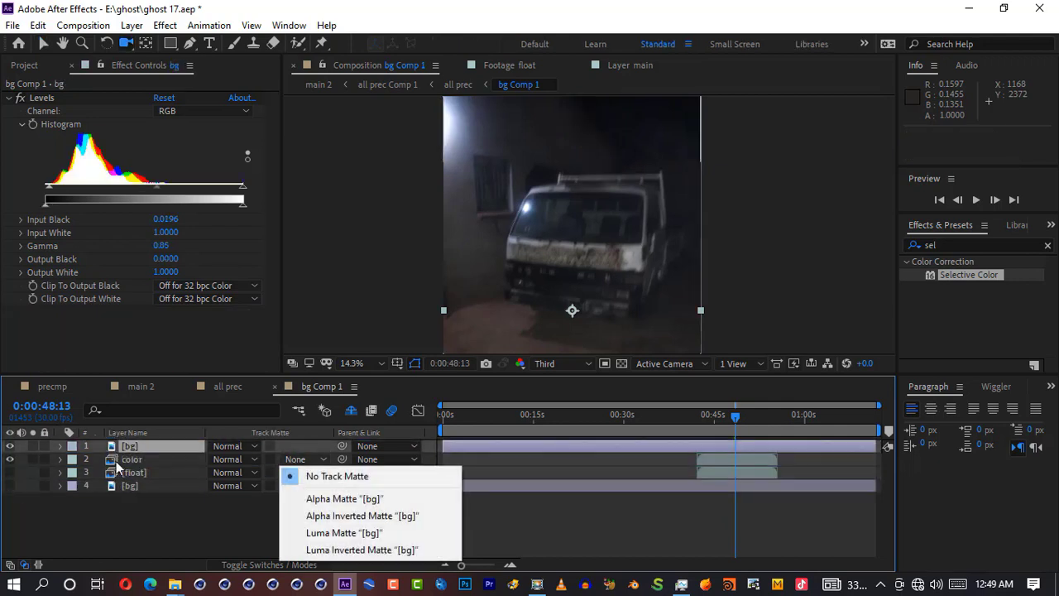
click(343, 498)
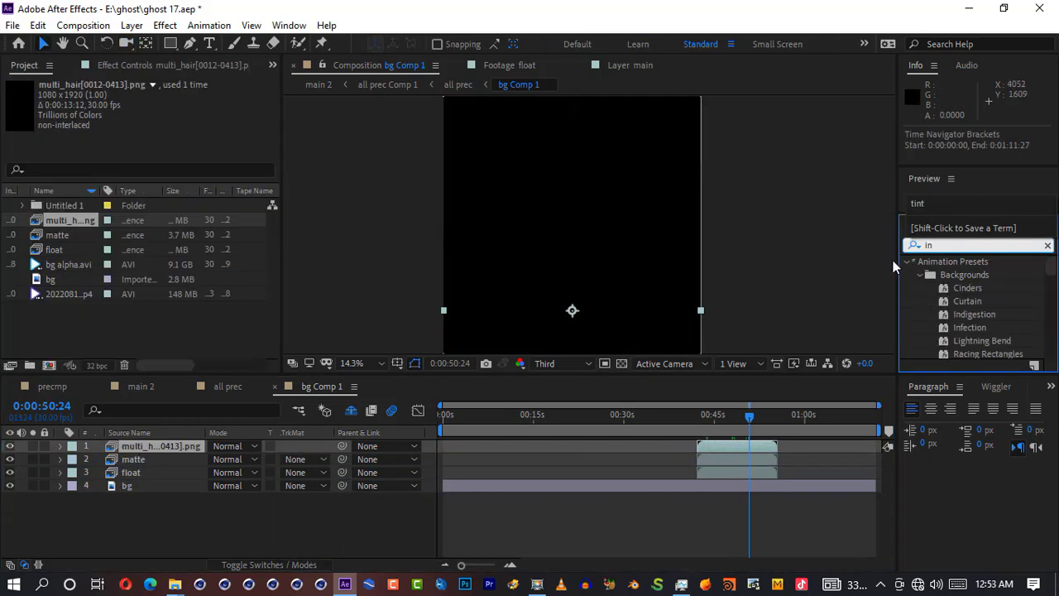
Step: Try to apply the Invert effect to the multi_hair layer
text(v)
drag(951, 314, 727, 447)
key(ctrl+z)
Step: Rename the multi_hair project item as hair and replace its footage with the grayscale sequence
click(5, 68)
click(76, 220)
key(Return)
text(hiar)
key(Return)
key(Return)
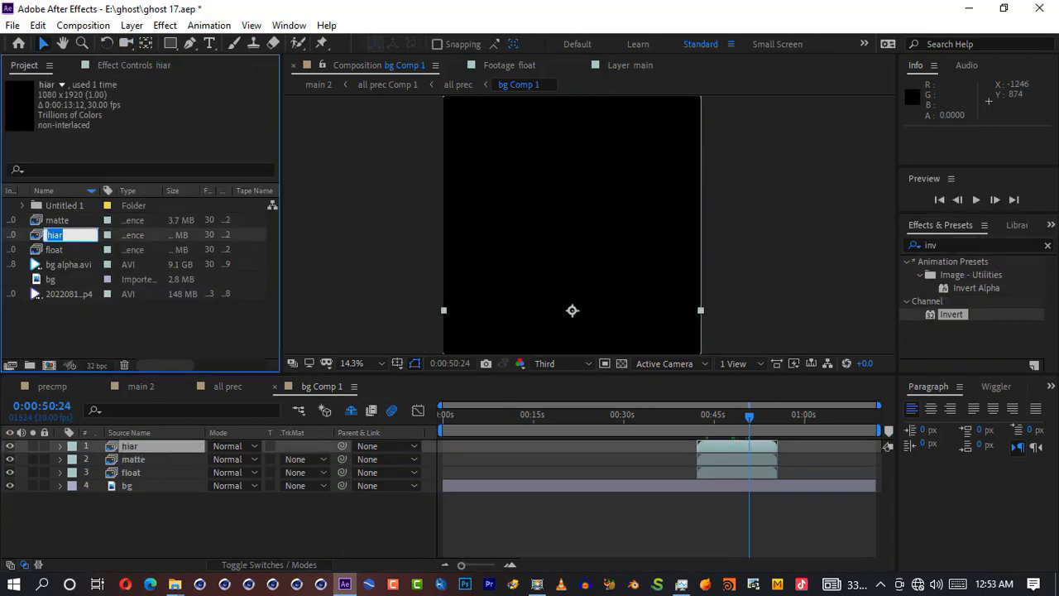
text(hair)
key(Return)
right_click(54, 233)
click(144, 379)
Step: Apply Invert to the hair layer and set its blending mode to Screen
click(9, 446)
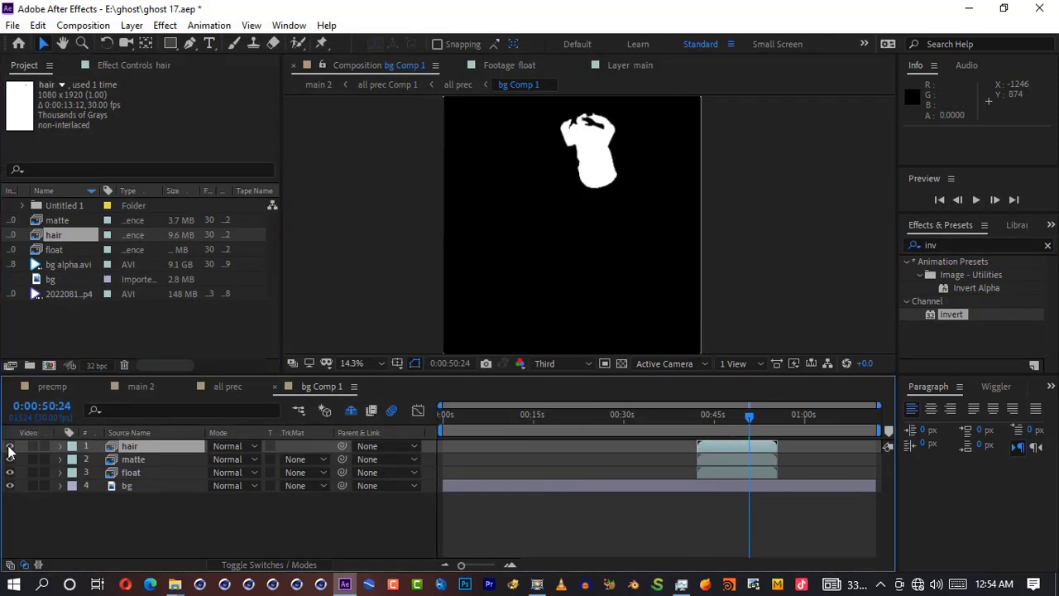
click(8, 447)
drag(952, 315, 148, 449)
click(146, 448)
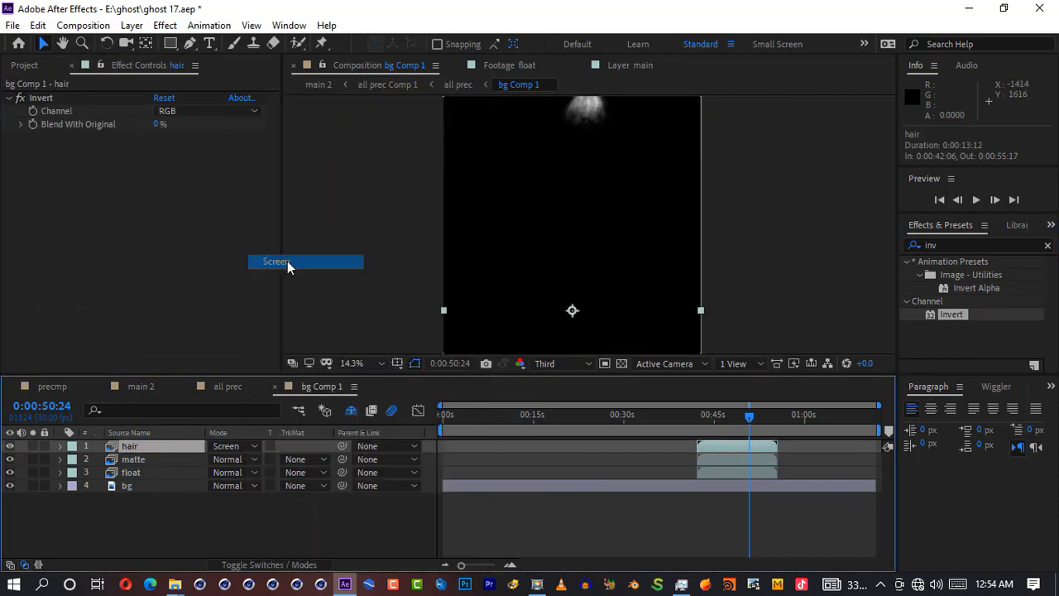
Step: Move to 0:00:53:19 and import the multi_object_2_[0012-0413].png image sequence
click(733, 416)
click(766, 416)
click(10, 70)
double_click(91, 307)
drag(581, 134, 583, 259)
scroll(491, 237, up, 10)
scroll(490, 238, down, 1)
click(267, 292)
click(464, 500)
Step: Rename the imported sequence as body and place it above hair, aligned to start at 0:00:42:06
key(Return)
text(body)
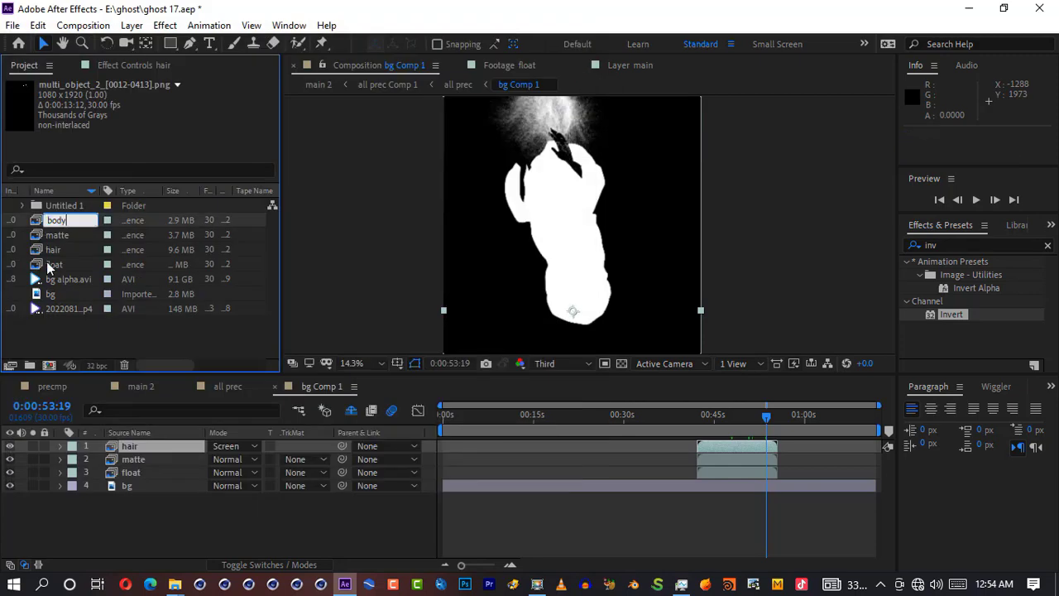
key(Return)
drag(50, 266, 111, 445)
drag(466, 446, 721, 445)
Step: Try different blending modes on the body layer, including Screen, and set it back to Normal
click(236, 446)
click(240, 209)
key(Delete)
key(ctrl+z)
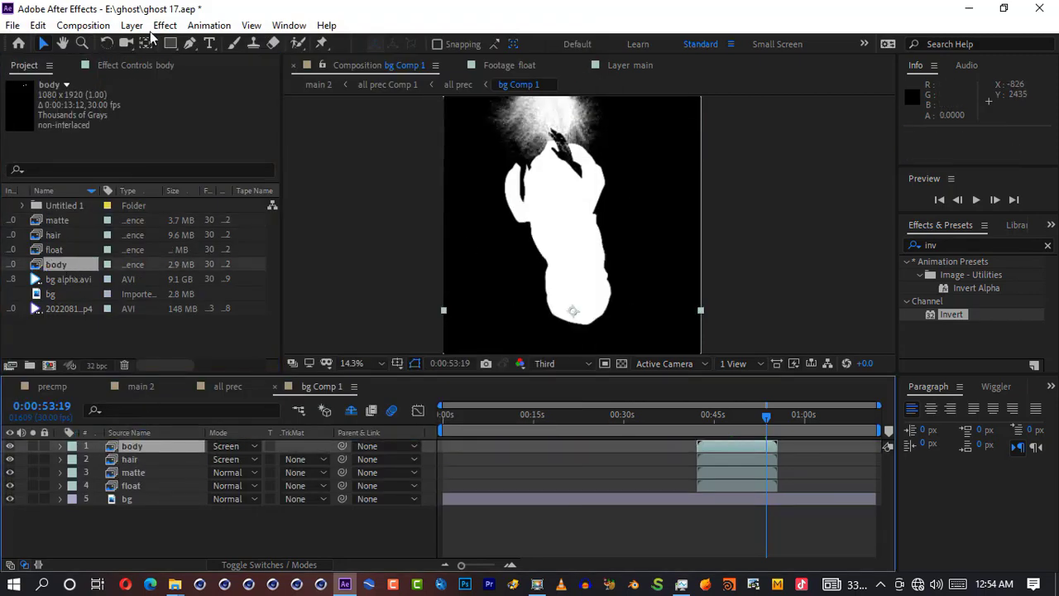
click(164, 25)
click(236, 446)
click(279, 85)
click(236, 445)
click(289, 452)
click(236, 446)
click(291, 87)
Step: Hide the hair and matte layers while leaving the body, float and bg layers shown
drag(10, 446, 15, 488)
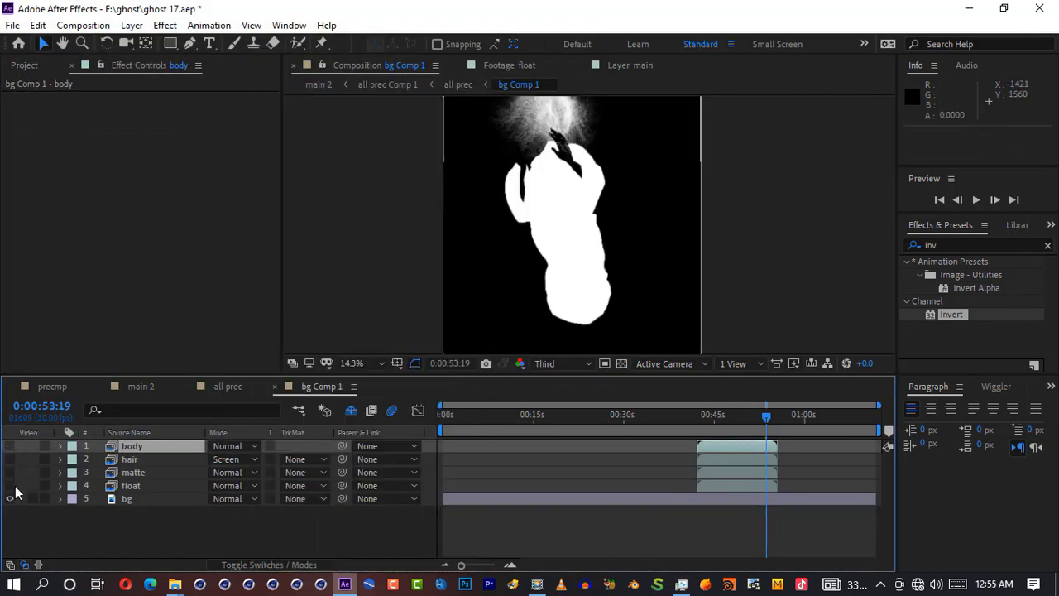
click(10, 486)
click(10, 446)
Step: Move body below matte, duplicate float, and set the upper float's track matte to Luma Matte using body
drag(118, 449, 125, 478)
click(130, 486)
key(ctrl+d)
click(305, 485)
click(330, 452)
Step: Pre-compose the body matte and its float layer together as body'
click(149, 473)
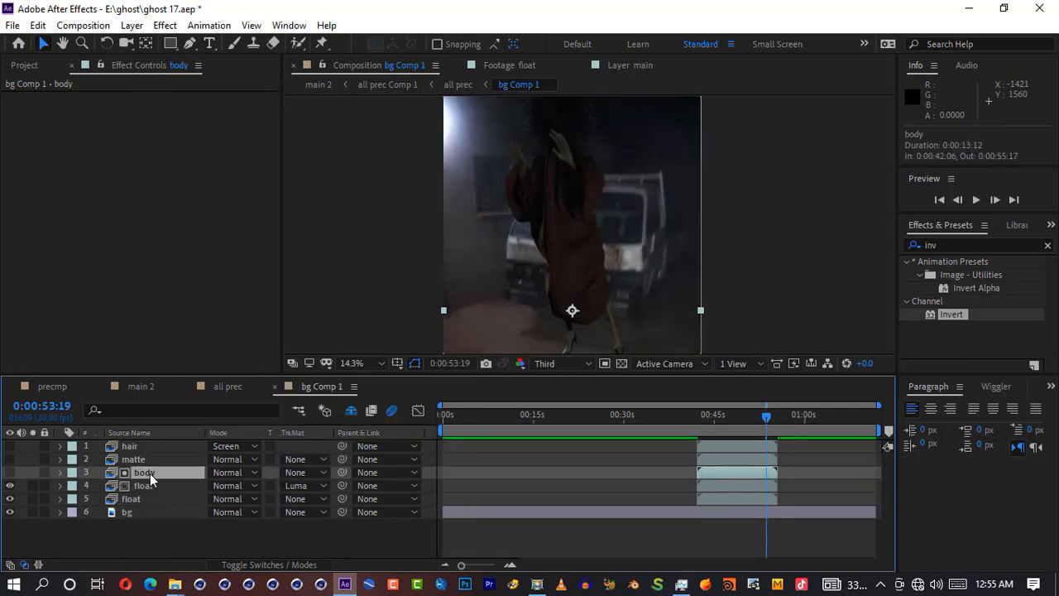
shift+click(144, 485)
key(ctrl+shift+c)
text(body')
key(Return)
Step: Find the Levels effect and apply it to the body' pre-comp
click(952, 245)
text(leve)
drag(952, 340, 146, 196)
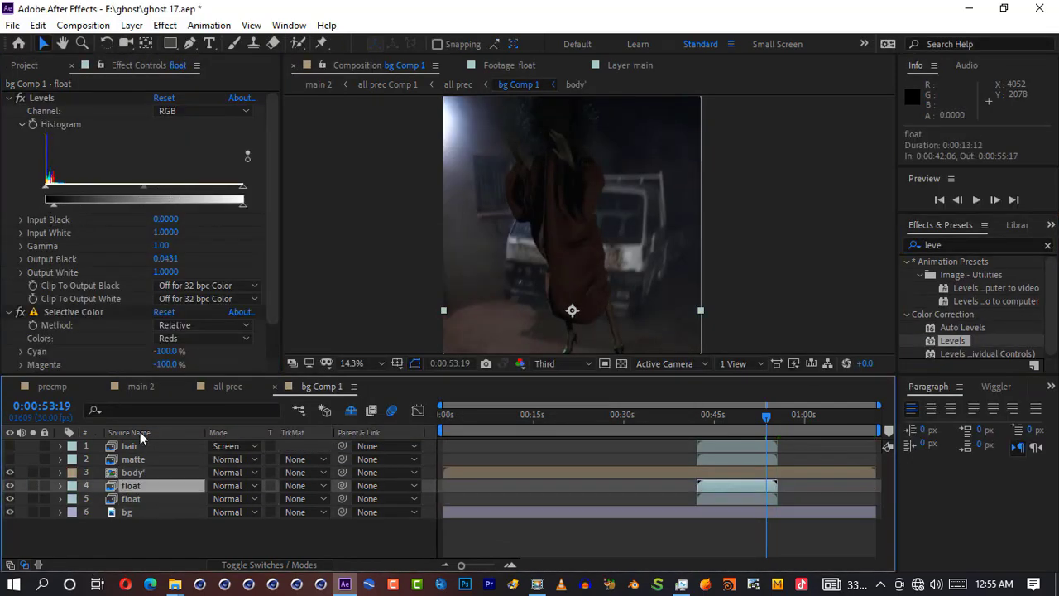
Step: Use the hair layer as a track matte for a float copy and pre-compose the pair as hair
click(305, 499)
click(342, 406)
right_click(139, 497)
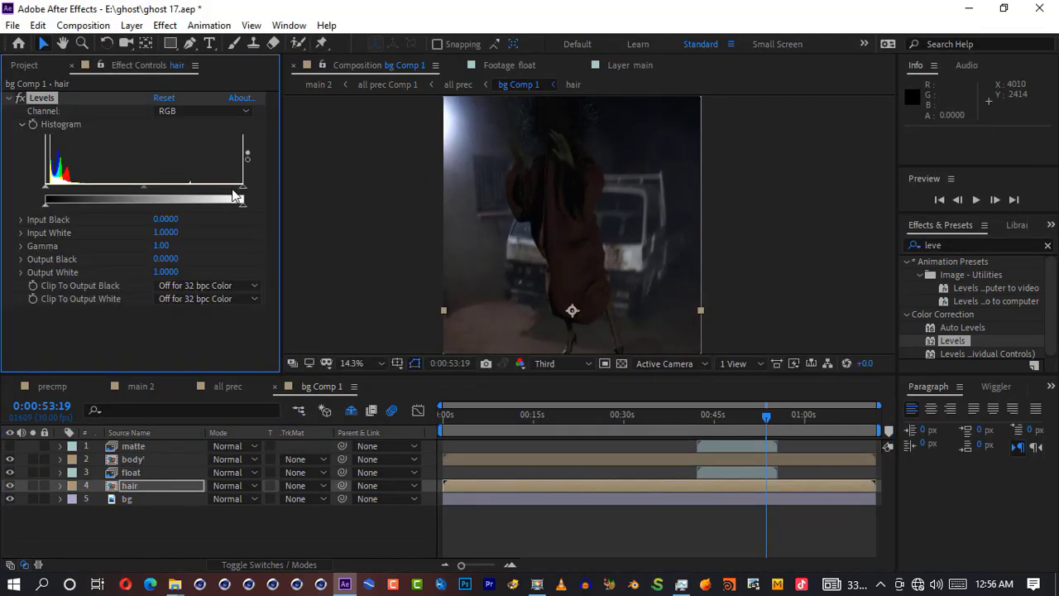
Step: Set the hair pre-comp's Levels Input White to 0.5647 and delete the body' layer
drag(242, 199, 177, 197)
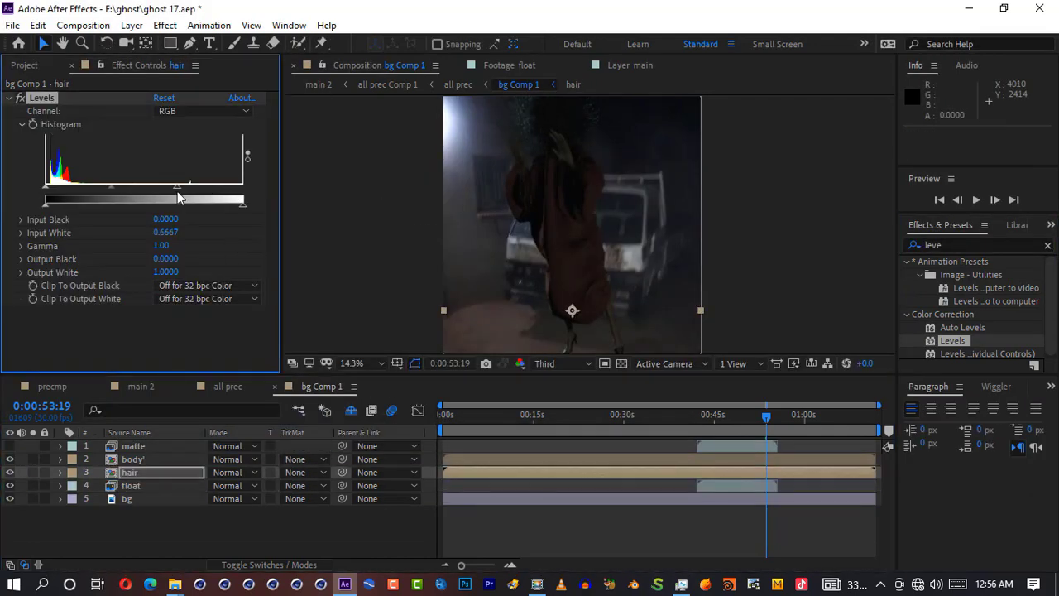
click(31, 457)
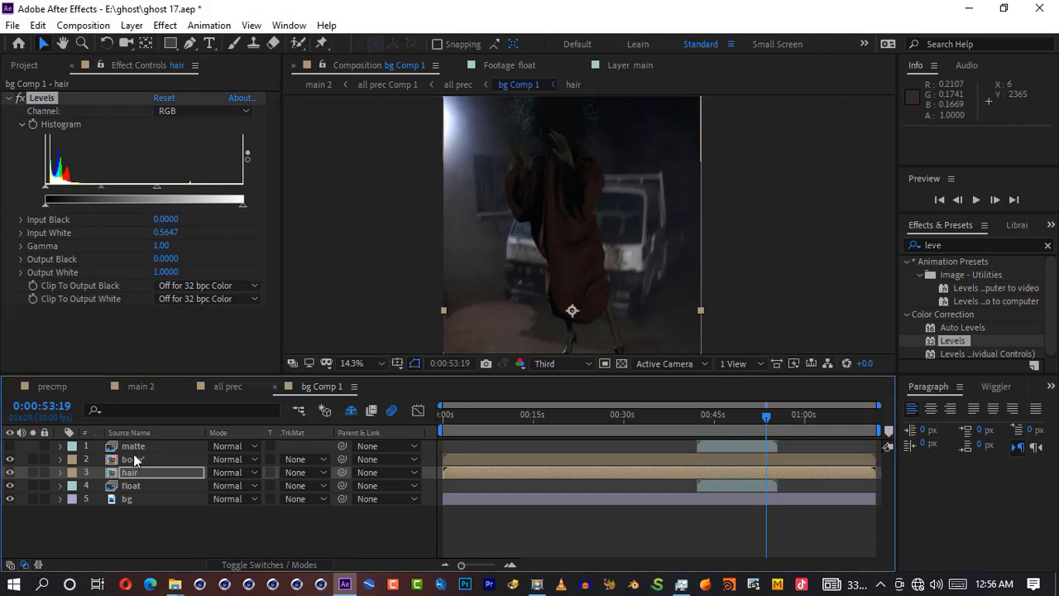
key(Delete)
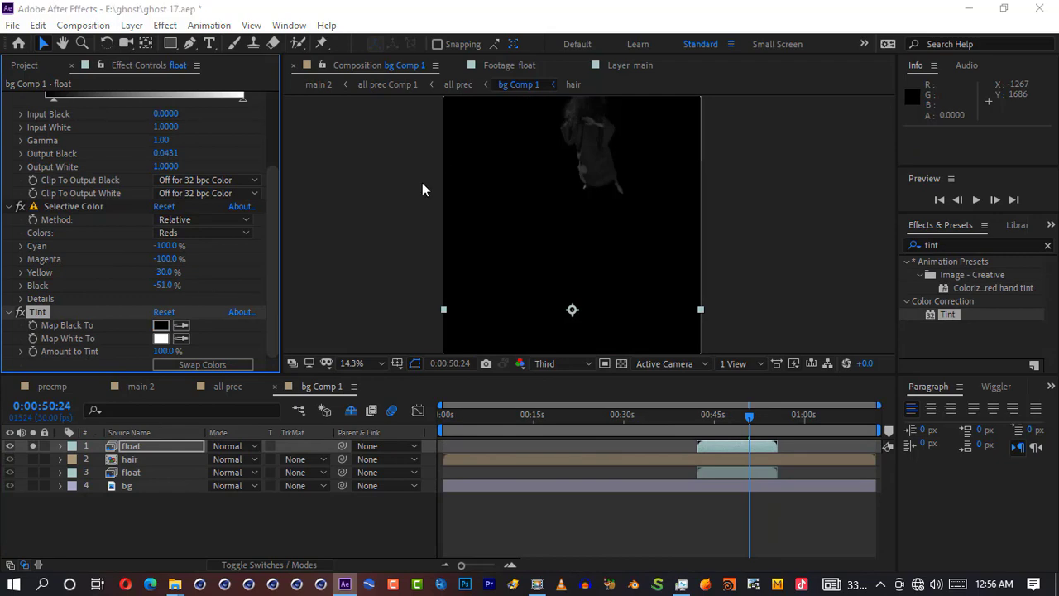
Step: Set the Tint effect's Map Black To colour to white (FFFFFF) on the top float layer
click(160, 325)
drag(752, 263, 735, 238)
drag(860, 214, 635, 220)
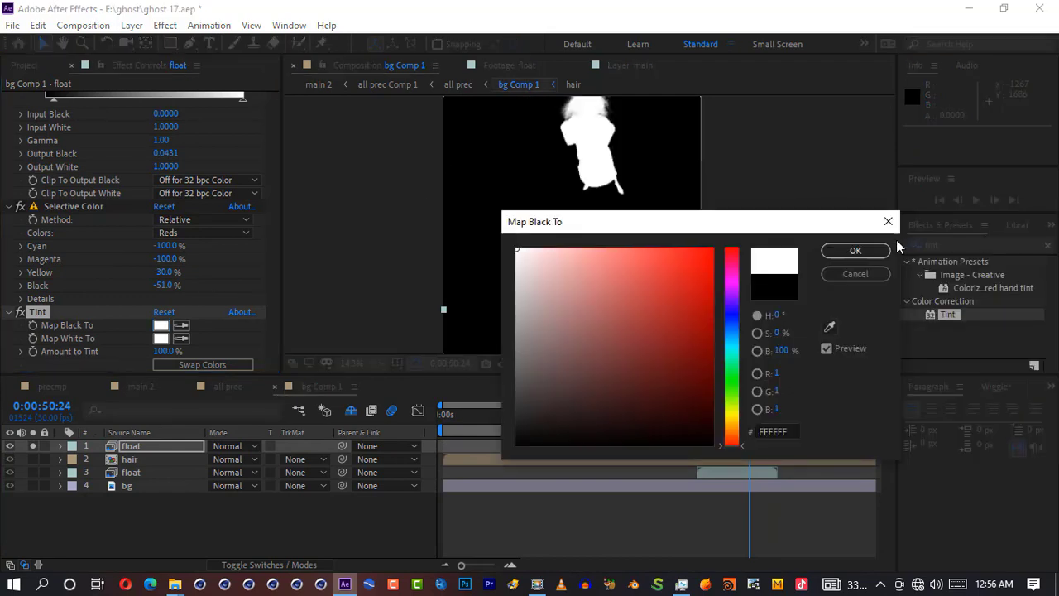
click(855, 249)
Step: Collapse the tinted float layer's Levels and Selective Color settings, then unsolo and hide the layer
click(139, 448)
scroll(74, 248, up, 3)
click(8, 97)
click(7, 111)
click(33, 446)
click(10, 446)
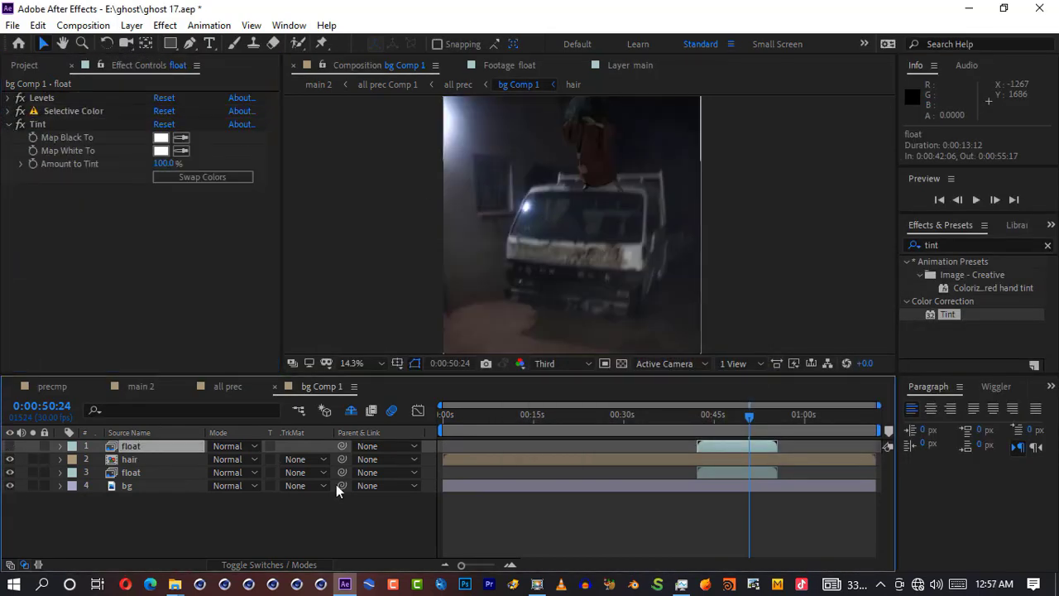
Step: Create a 2322 × 4128 px solid using a dark colour sampled from the background image
key(ctrl+y)
click(358, 401)
click(618, 139)
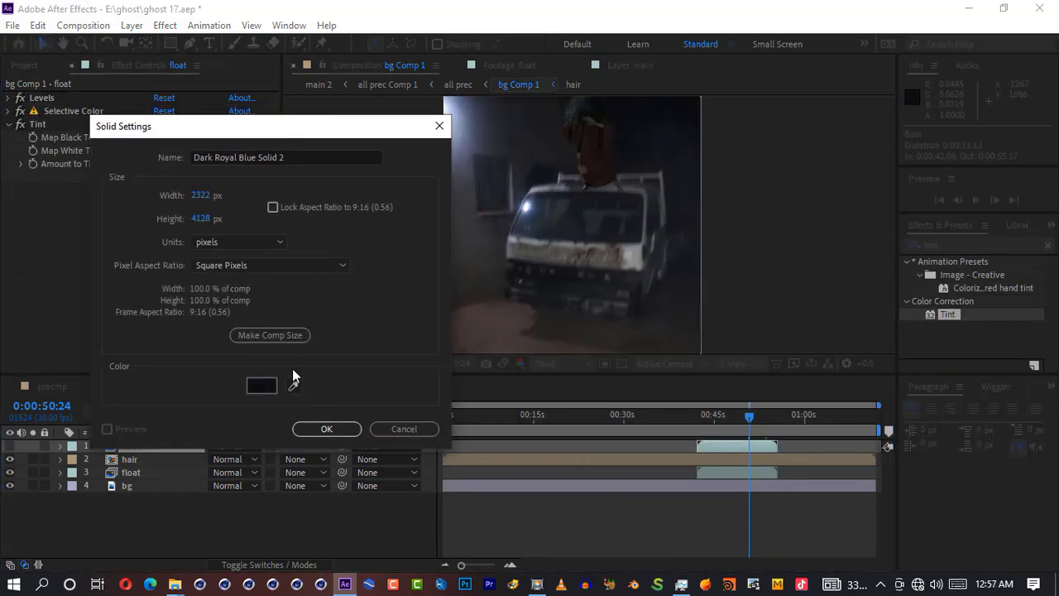
click(348, 430)
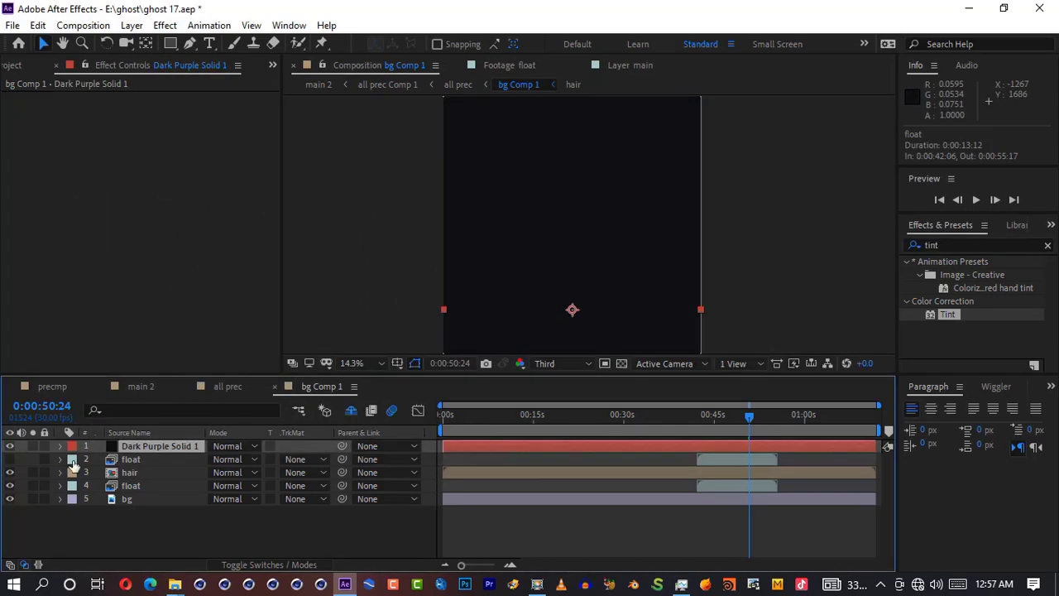
Step: Make the tinted float layer visible beneath the dark solid, leaving the solid shown
click(10, 446)
click(10, 459)
click(10, 447)
Step: Rename the tinted float layer as matte and set its track matte to Luma Matte using the dark solid
click(126, 460)
key(Return)
text(m)
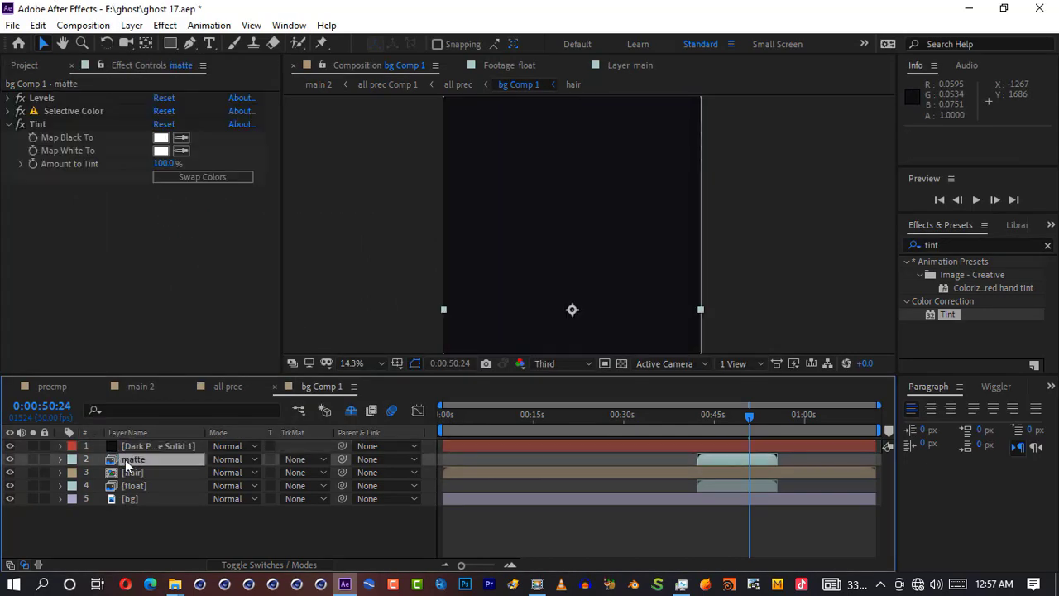
text(atte)
click(305, 459)
click(342, 532)
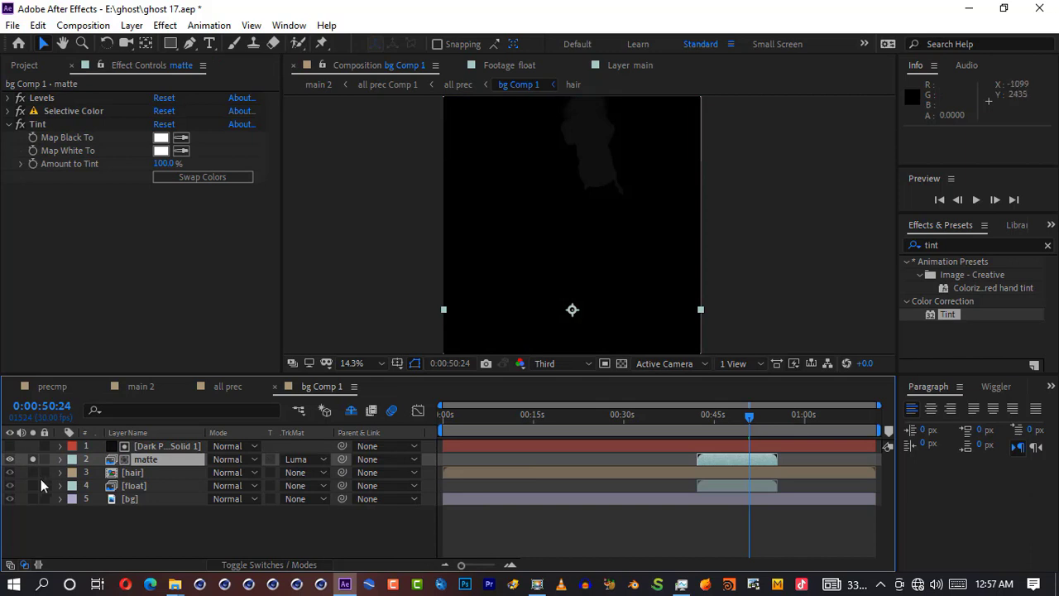
Step: Try the alternative track matte modes, including Luma Inverted Matte, on the matte layer and restore Luma Matte
click(32, 486)
click(32, 487)
click(305, 459)
click(336, 548)
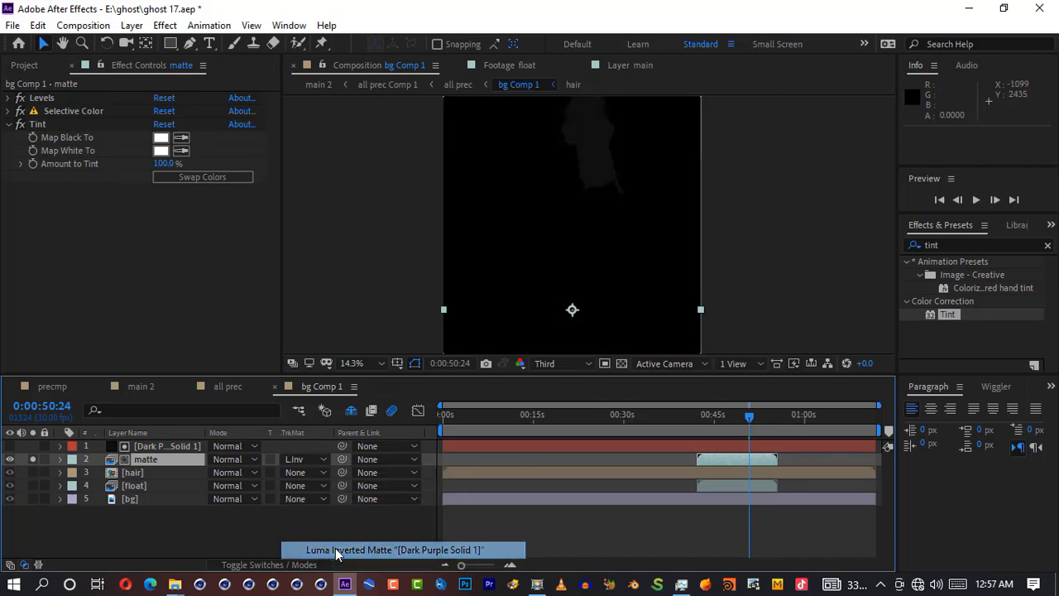
click(307, 460)
click(333, 498)
click(306, 459)
click(334, 520)
click(304, 459)
click(335, 532)
Step: Try recolouring the dark solid to bright purple 733DFF and using it as a Luma Inverted Matte for the matte layer
click(153, 446)
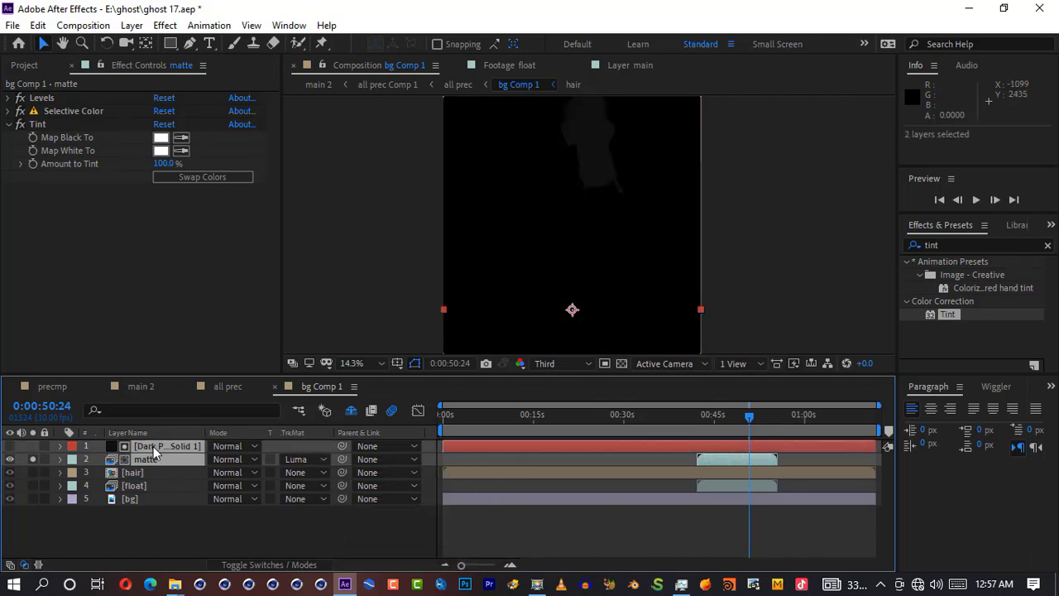
click(152, 455)
click(179, 445)
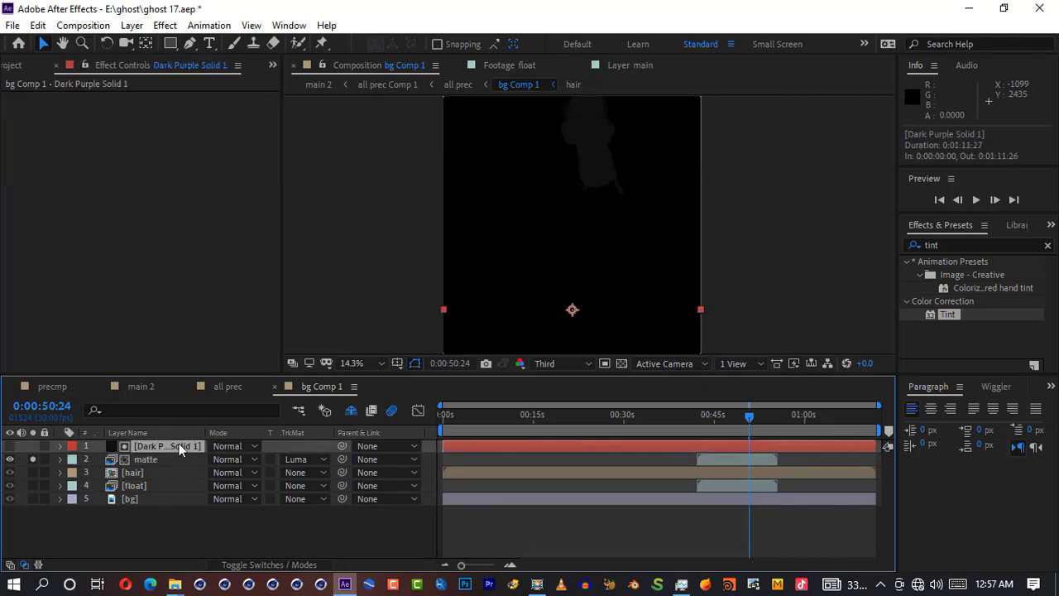
key(ctrl+shift+y)
drag(528, 113, 236, 130)
click(226, 385)
click(666, 248)
click(855, 251)
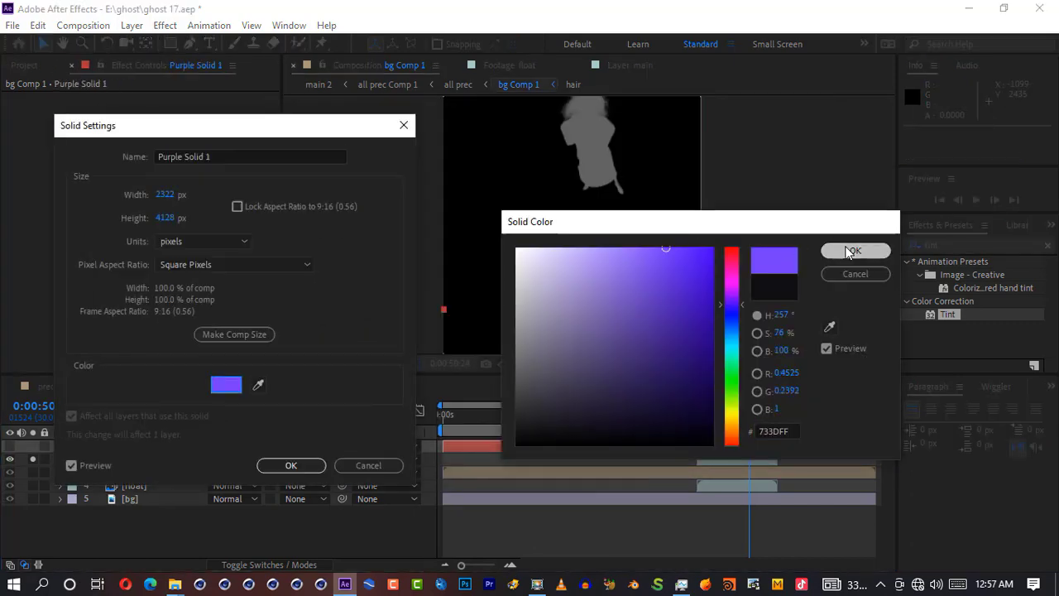
key(Return)
click(304, 460)
click(348, 549)
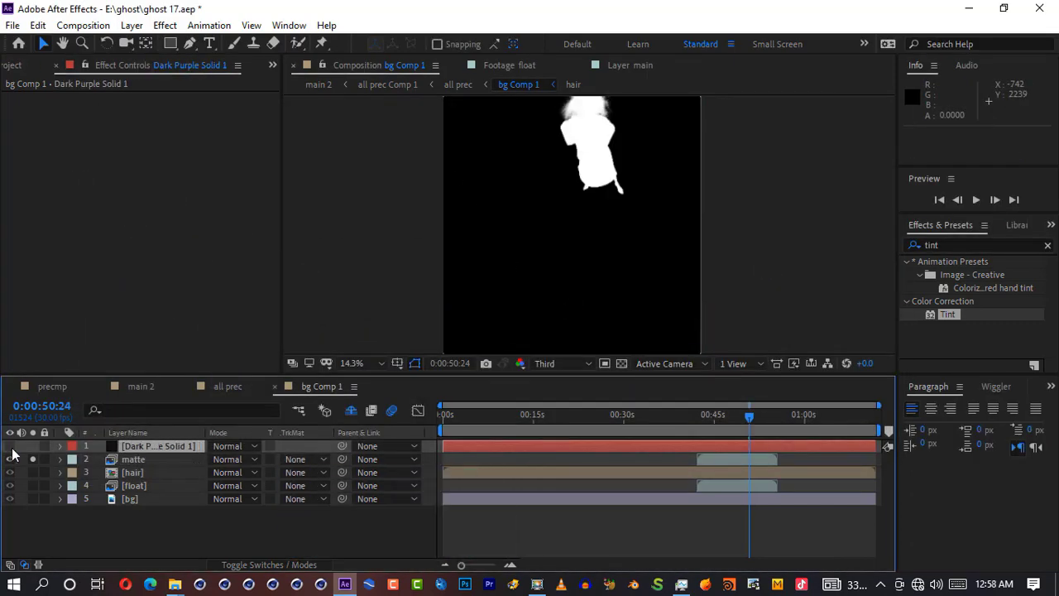
Step: Move the dark purple solid beneath the matte layer and set the solid's track matte to Luma Matte
drag(153, 446, 144, 463)
click(304, 460)
click(327, 523)
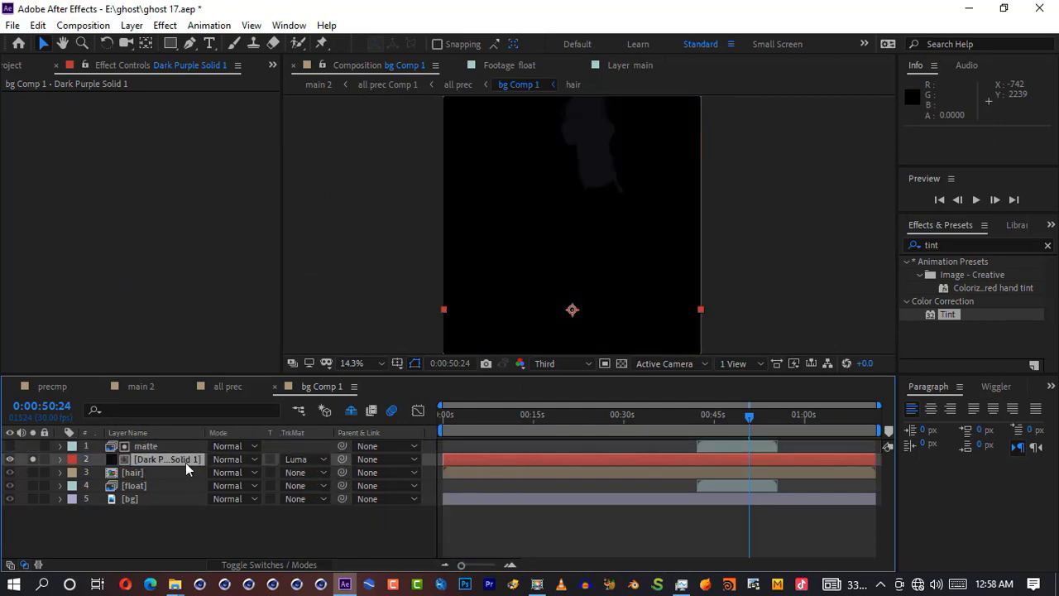
key(ctrl+shift+y)
click(225, 384)
drag(573, 264, 601, 284)
click(855, 275)
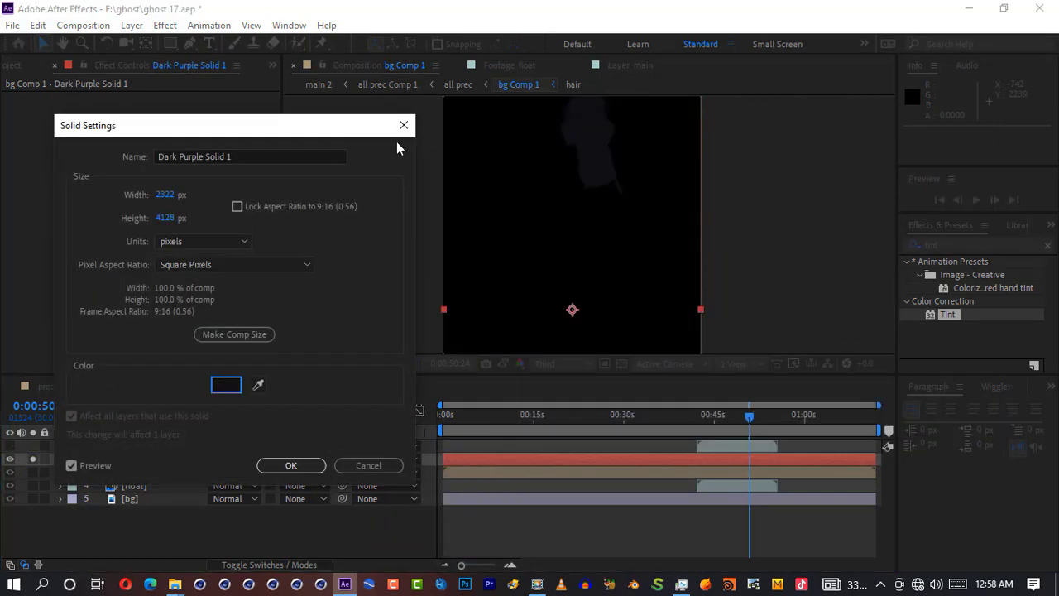
click(291, 464)
Step: Pre-compose the matte layer and the dark solid as "color" and give the precomp a pink label
shift+click(142, 447)
right_click(141, 446)
click(196, 378)
text(color)
key(Return)
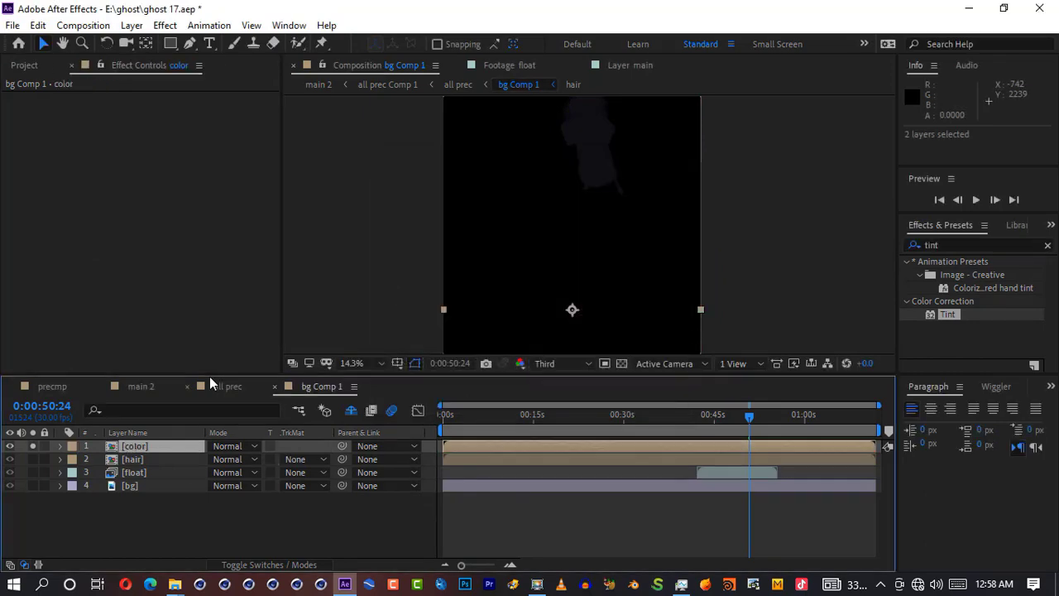
click(72, 446)
click(126, 393)
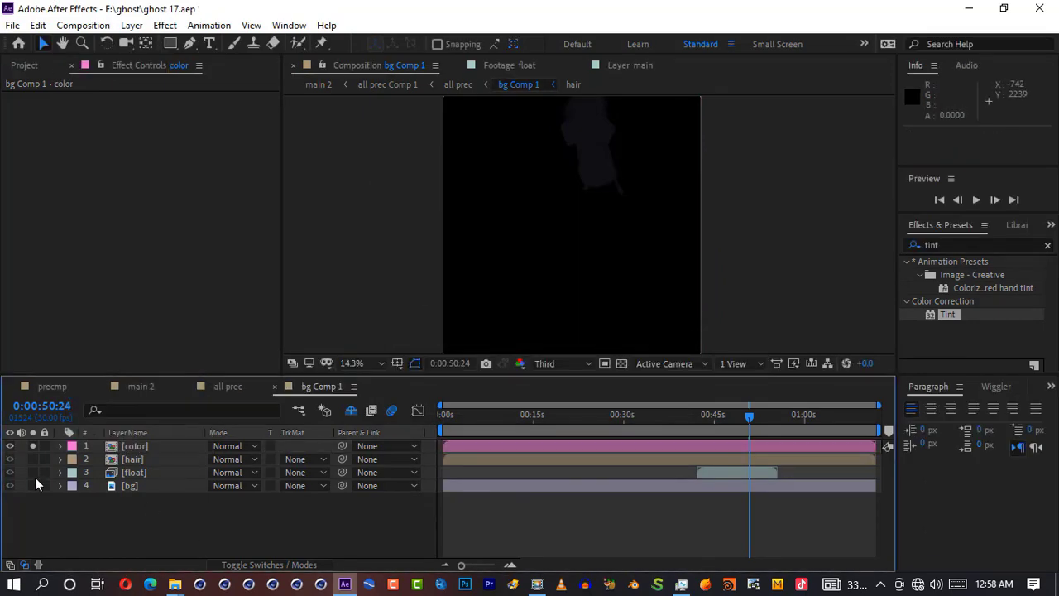
Step: Lower the color precomp's opacity to 68% and recolour the solid inside it to a medium gray-blue
key(t)
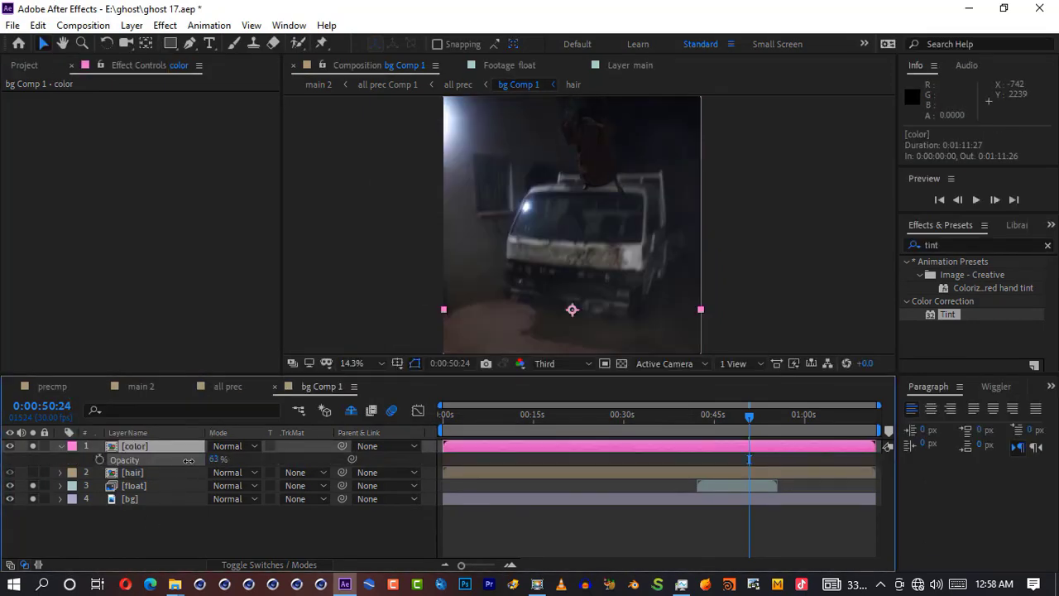
double_click(177, 452)
key(ctrl+shift+y)
click(226, 385)
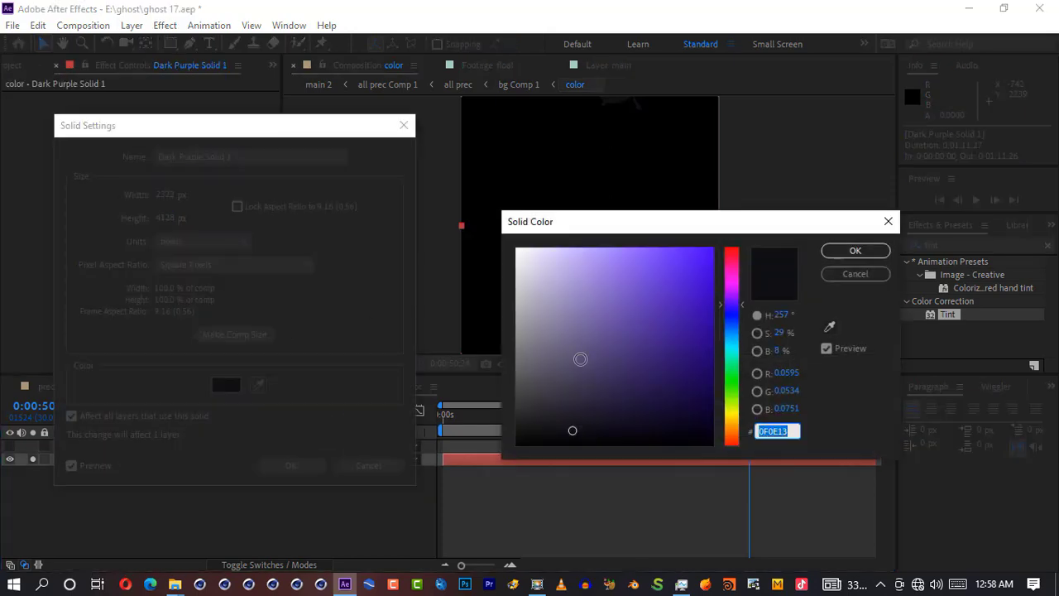
click(590, 369)
key(Return)
key(Return)
click(321, 389)
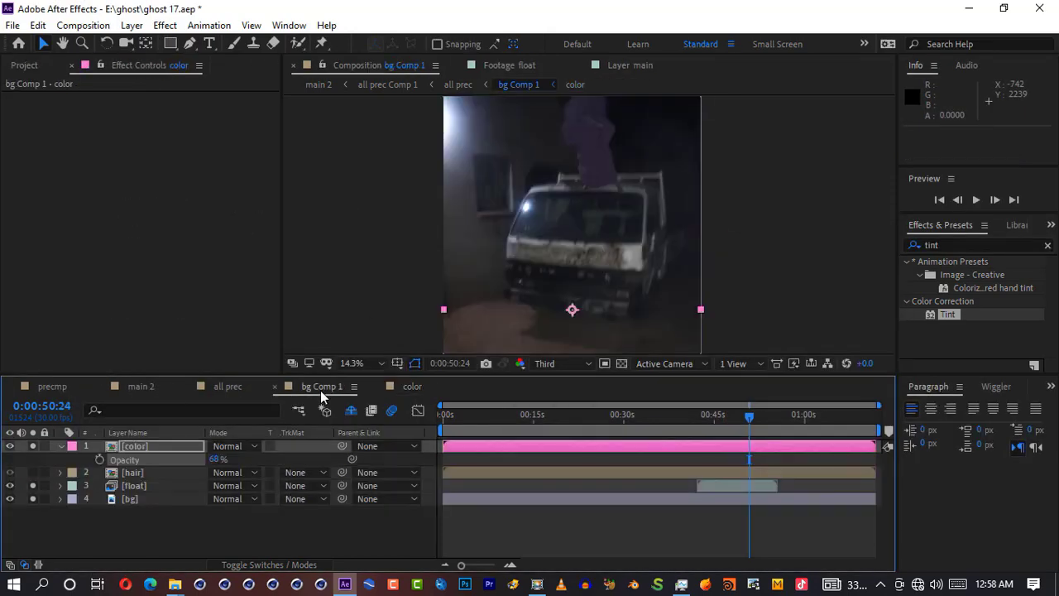
Step: Darken the solid inside the color precomp to 282841 and return to bg Comp 1
click(409, 388)
key(ctrl+shift+y)
click(226, 385)
click(592, 394)
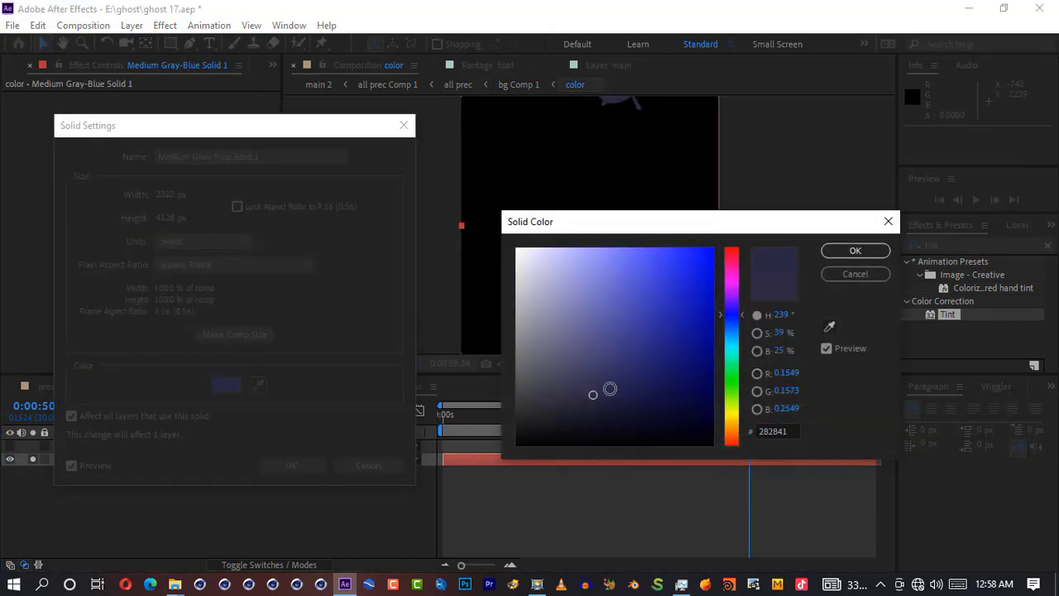
key(Return)
key(Return)
click(293, 385)
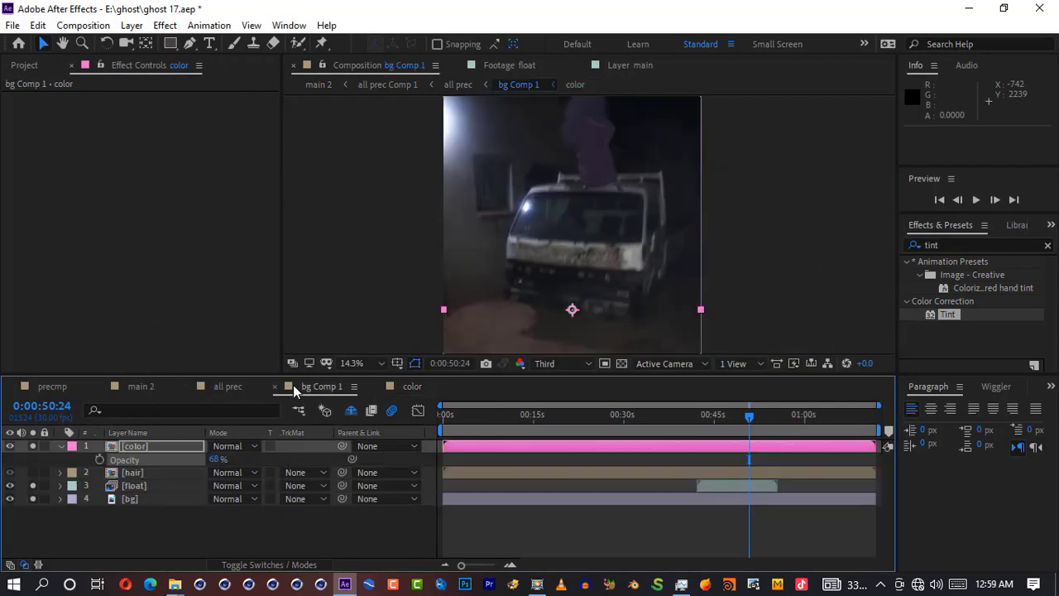
Step: Set the color precomp's blending mode to Lighten and lower its opacity to about 26%
click(227, 446)
click(288, 262)
click(248, 448)
click(296, 344)
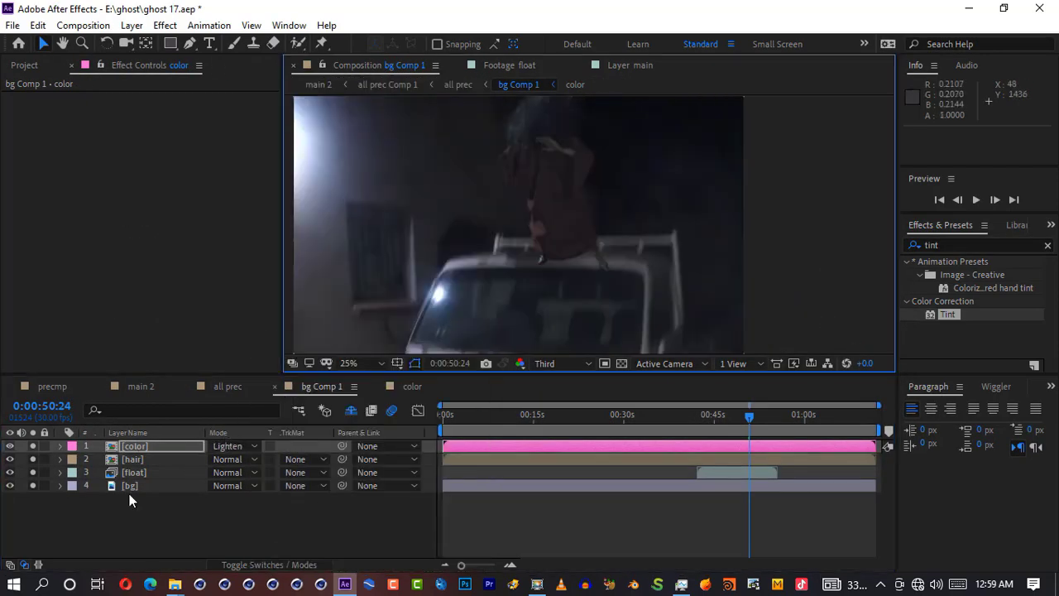
click(34, 448)
Step: Pre-compose the color, hair and float layers together as "fly"
shift+click(134, 473)
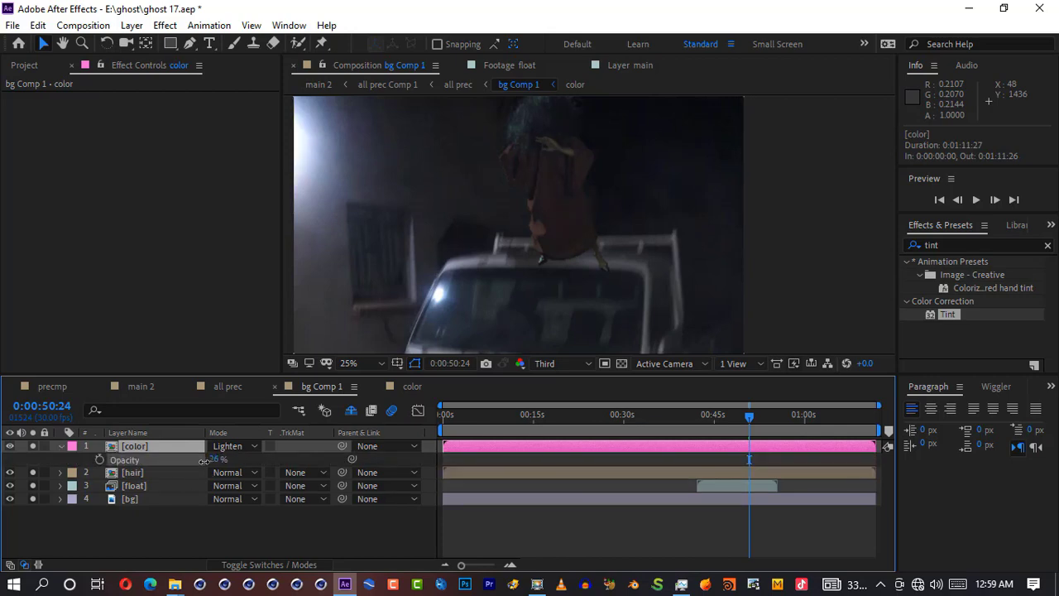
right_click(135, 447)
click(191, 489)
text(fly)
key(Return)
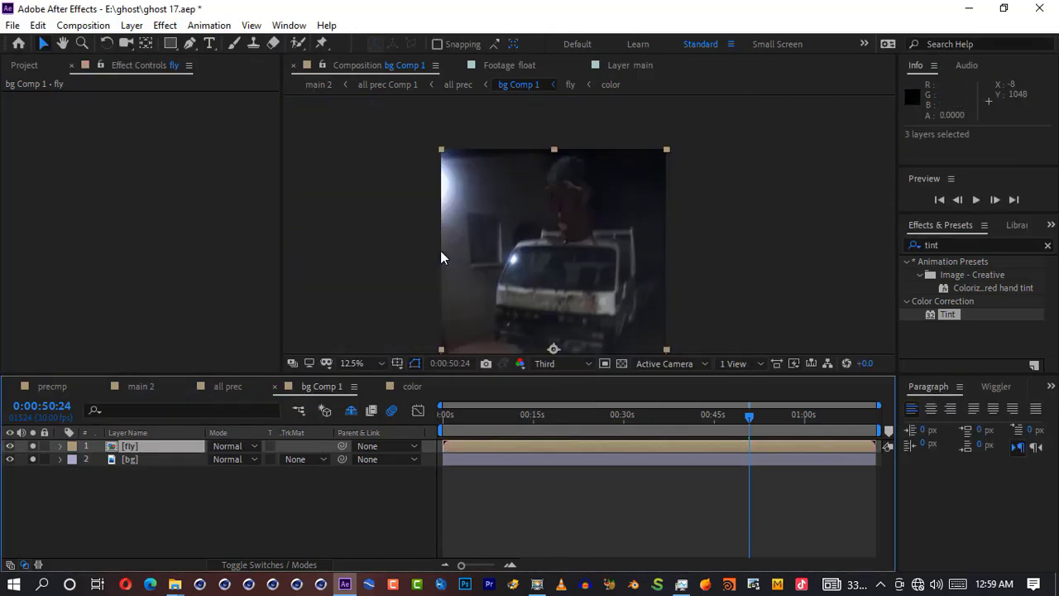
Step: Apply Levels to the fly layer and animate its histogram from Output White 0.4431 at 0:00:42:10 to the original levels at 0:00:54:24
click(716, 416)
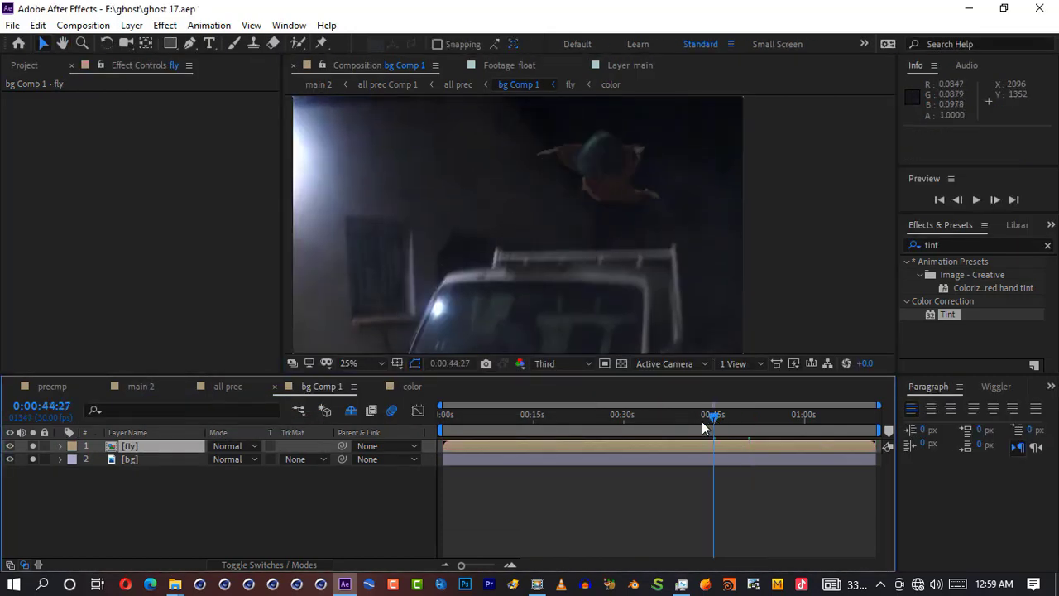
double_click(932, 245)
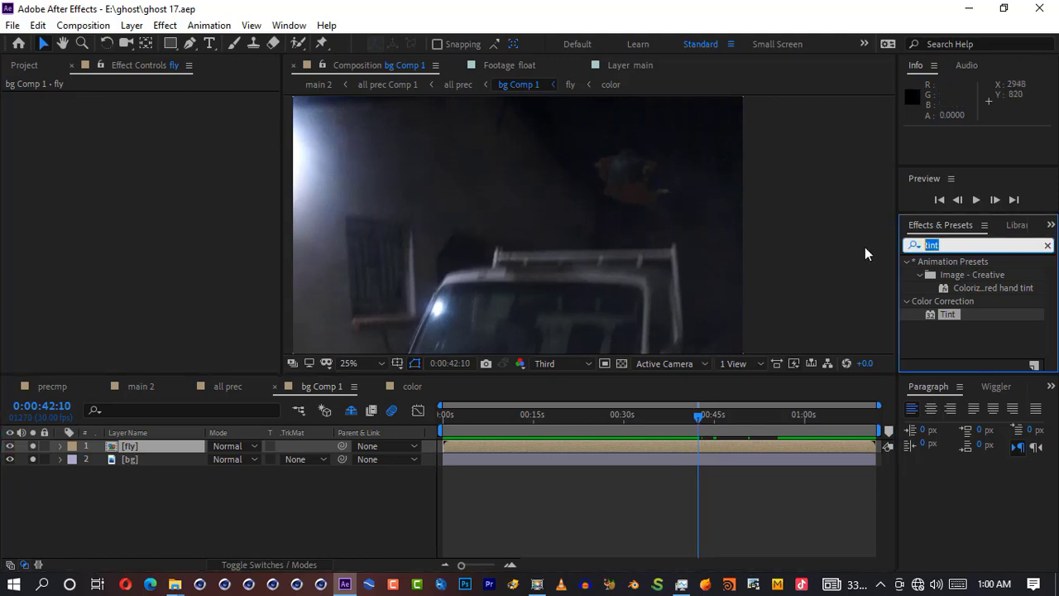
text(leve)
double_click(953, 341)
key(u)
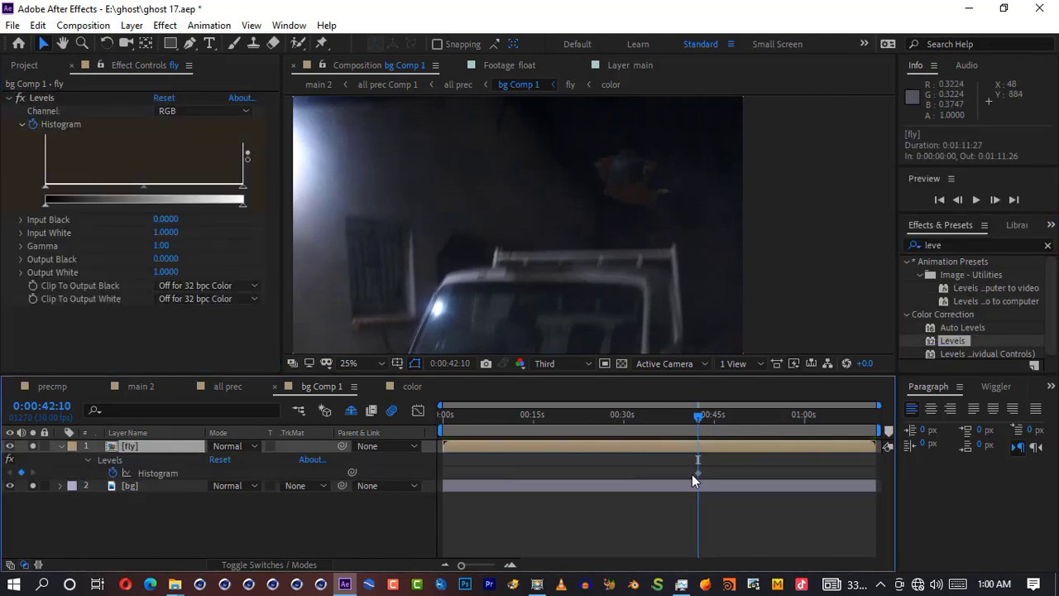
drag(697, 473, 773, 473)
drag(242, 205, 208, 210)
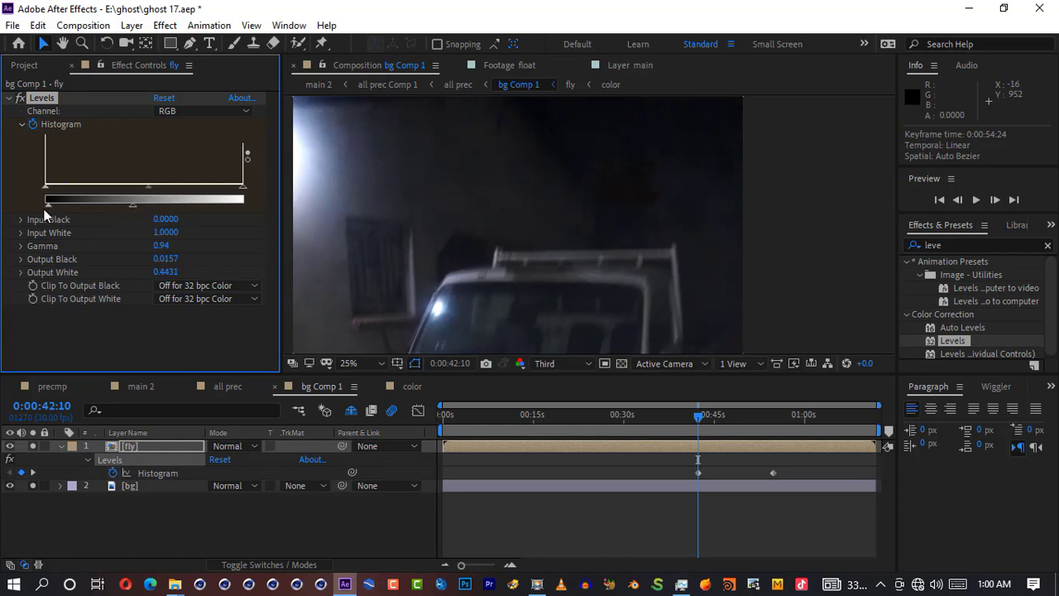
Step: Keyframe the fly layer's opacity from 14% at 0:00:42:10 to 100% at 0:00:55:10, and raise the starting Levels Output Black to 0.0275
click(194, 445)
key(alt+shift+t)
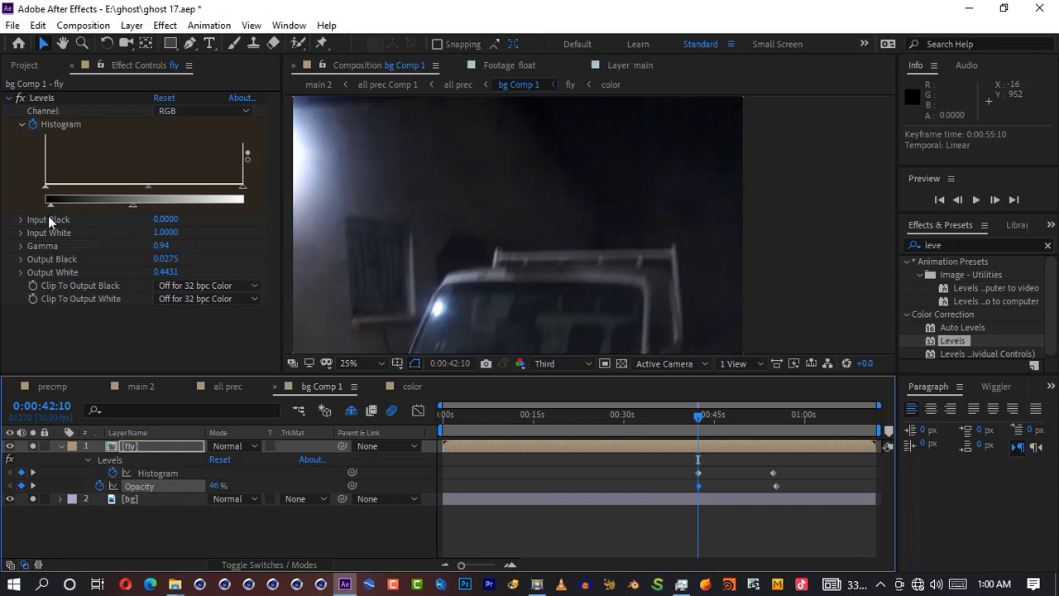
drag(50, 205, 56, 207)
drag(217, 486, 199, 486)
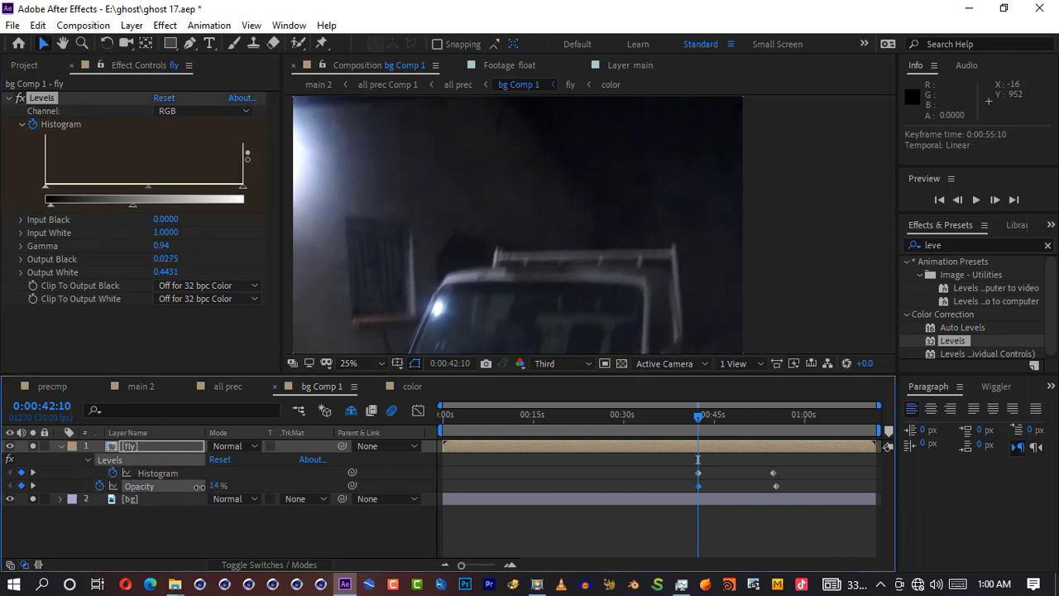
Step: Apply Easy Ease to the fly layer's Histogram and Opacity keyframes at 0:00:42:10
right_click(705, 473)
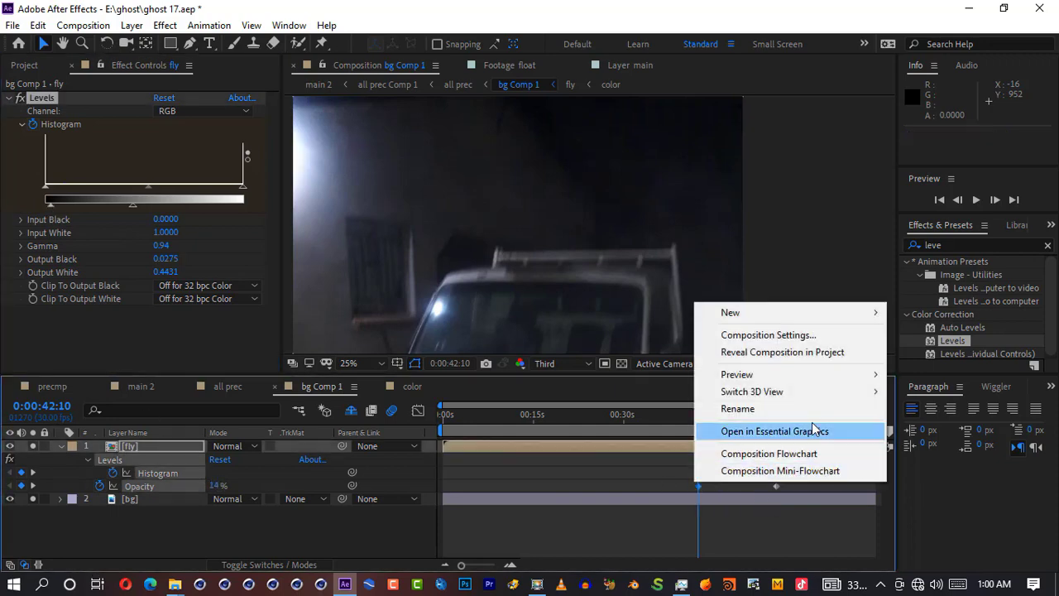
right_click(698, 486)
click(537, 373)
Step: Move the fly layer's ending Histogram and Opacity keyframes earlier to 0:00:46:13
click(712, 416)
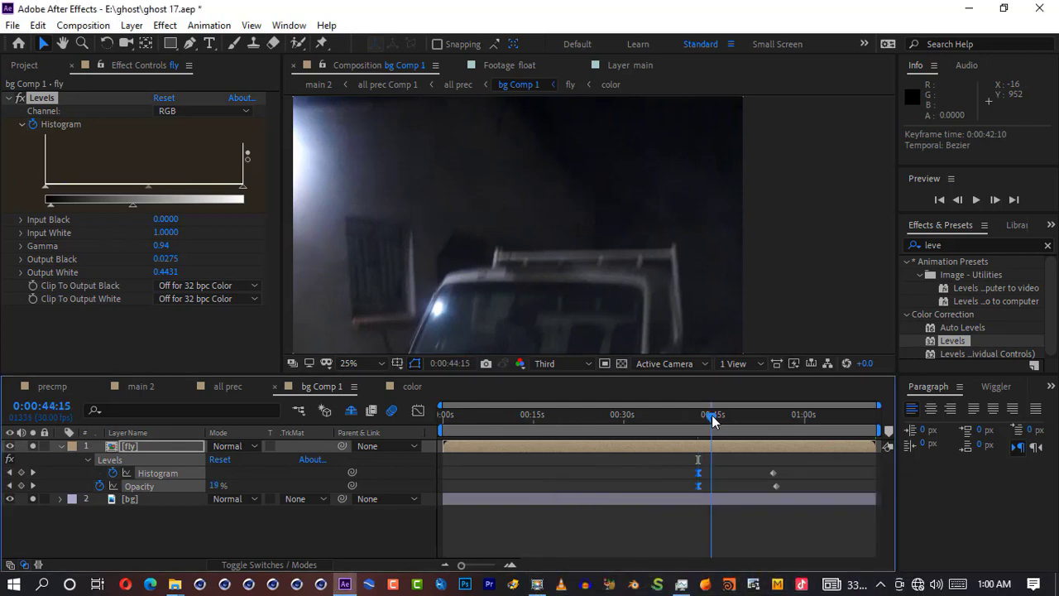
drag(723, 414, 732, 416)
drag(775, 486, 753, 483)
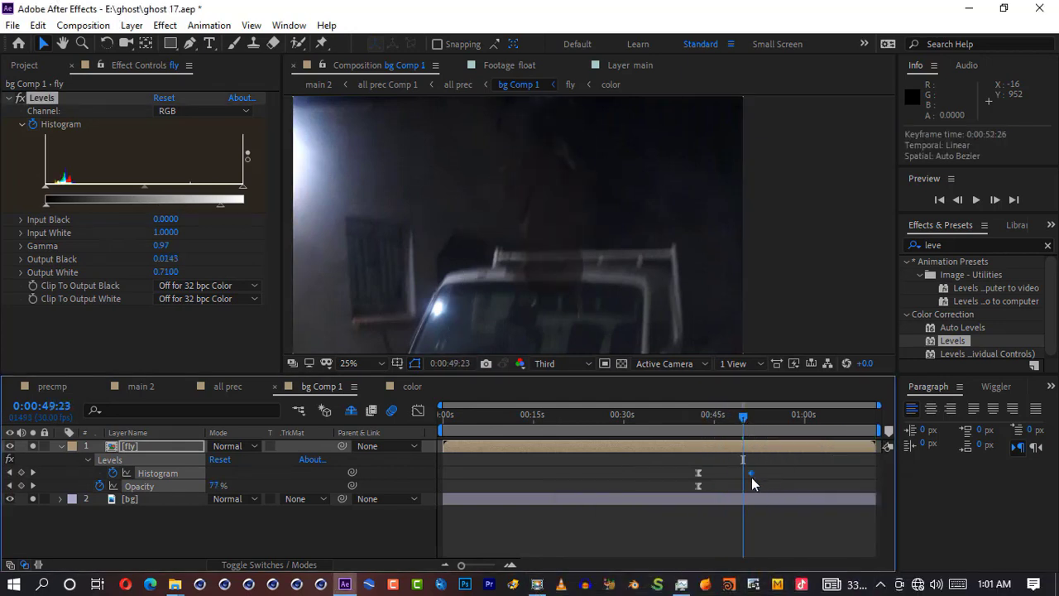
drag(703, 421, 739, 423)
scroll(626, 235, down, 1)
click(741, 519)
drag(741, 486, 737, 487)
drag(739, 474, 737, 488)
click(716, 429)
click(735, 472)
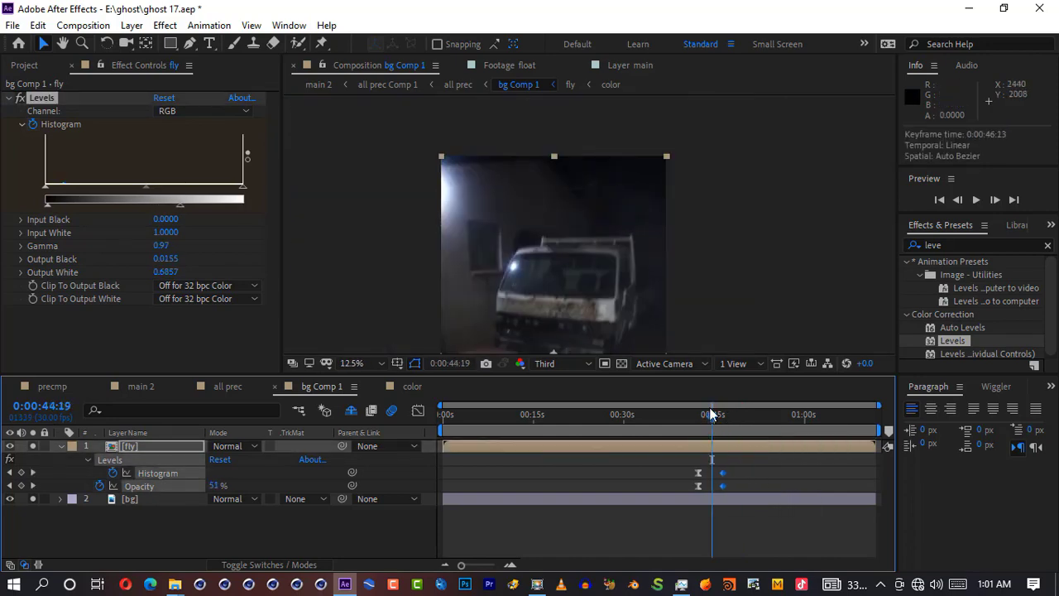
Step: Set the Levels Output White to 0.8431 at the fly layer's ending Histogram keyframe and check the fade-in
scroll(579, 345, up, 1)
drag(242, 205, 189, 207)
drag(732, 419, 754, 420)
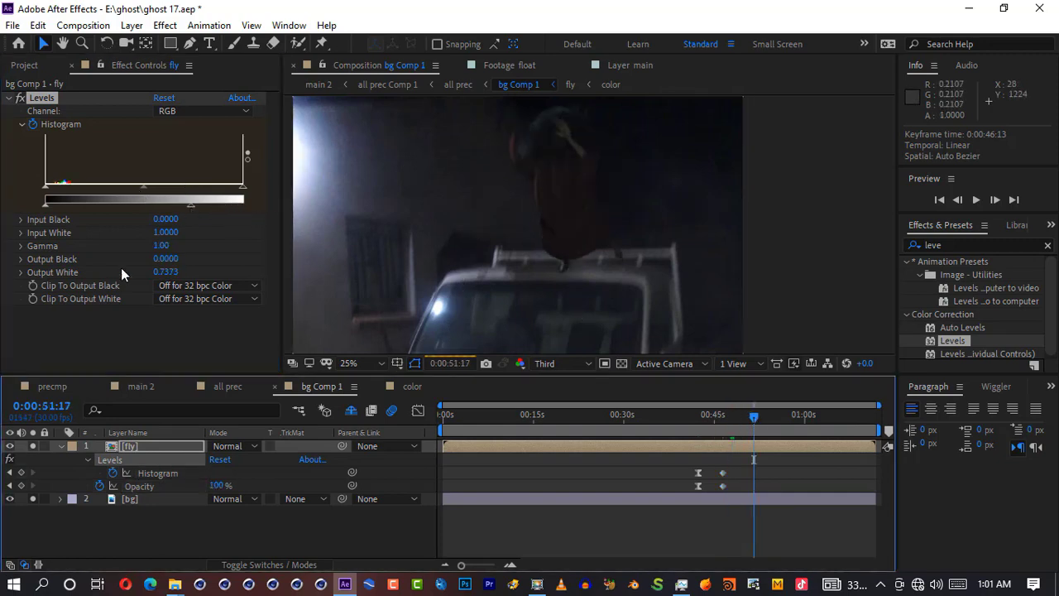
key(ctrl+z)
click(202, 204)
key(ctrl+z)
click(741, 416)
scroll(653, 288, down, 1)
click(763, 417)
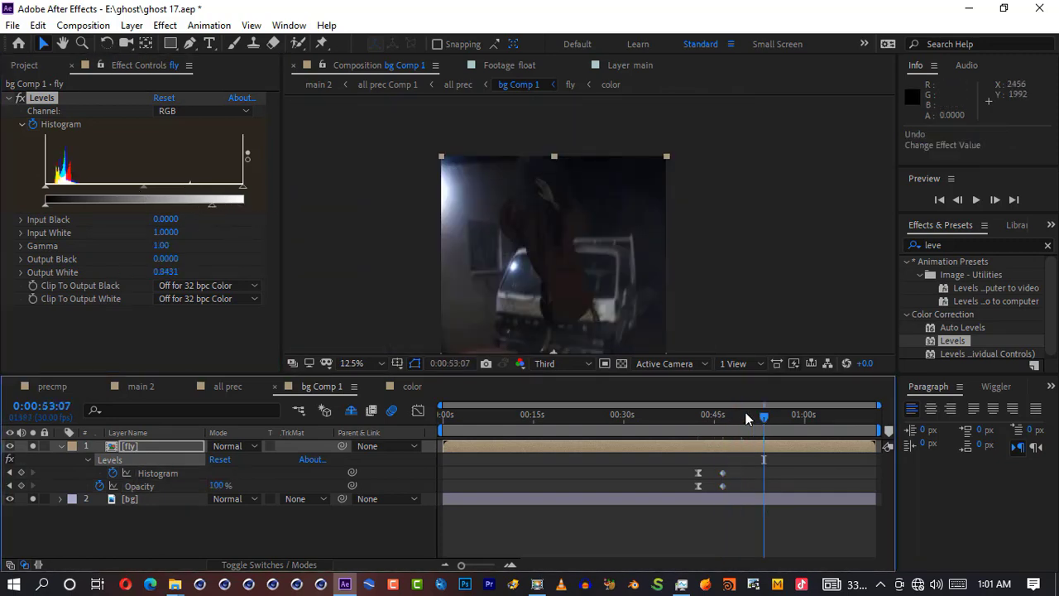
click(695, 417)
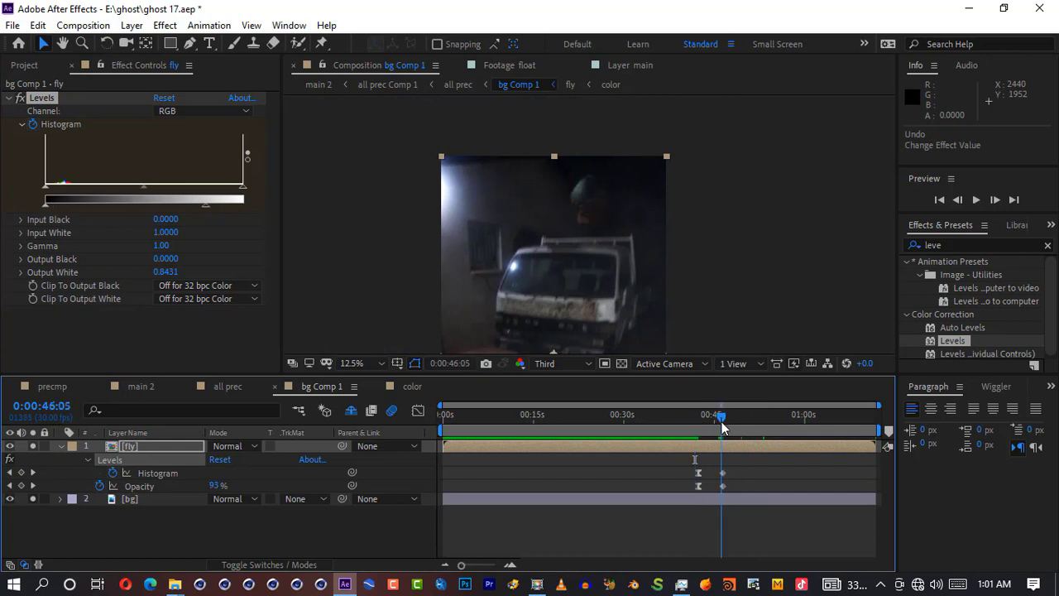
scroll(592, 214, up, 1)
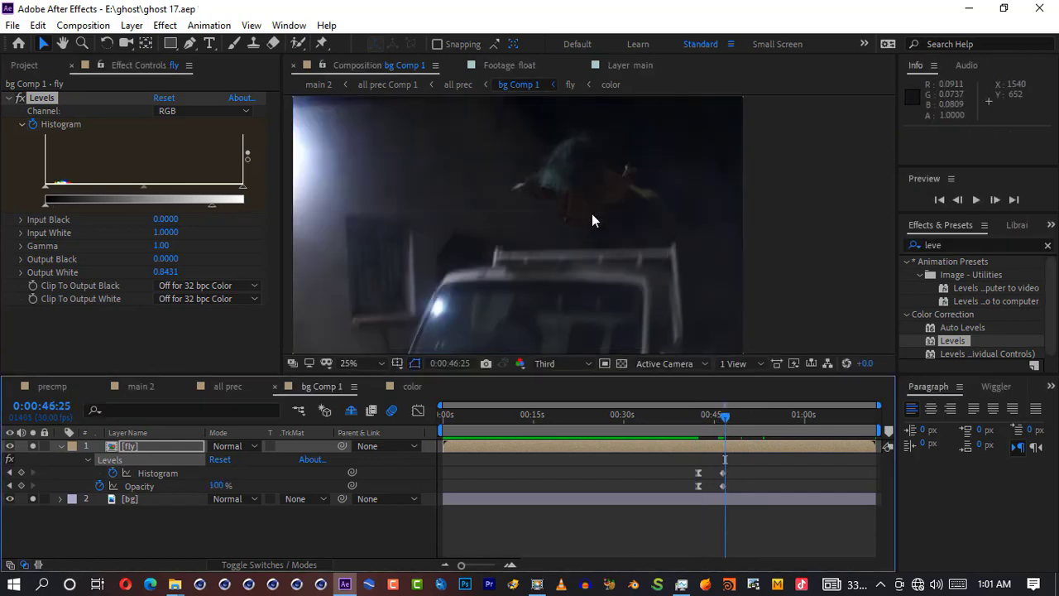
Step: Search the effects for "match" and examine the floating avatar's colour against the background up close around 0:00:46:21
drag(947, 243, 916, 246)
text(match)
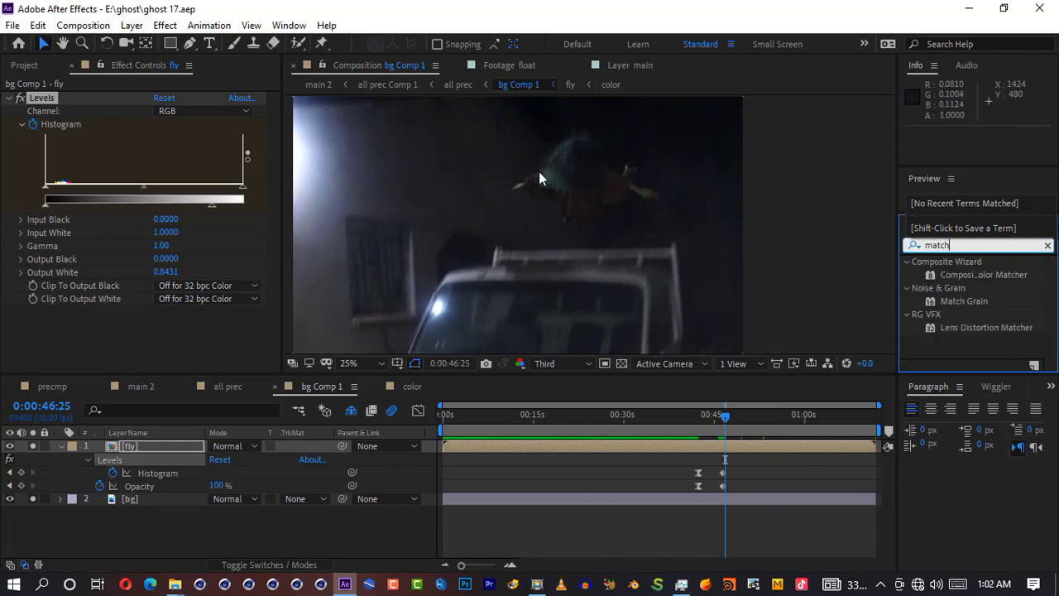
scroll(538, 178, up, 1)
click(548, 190)
key(space)
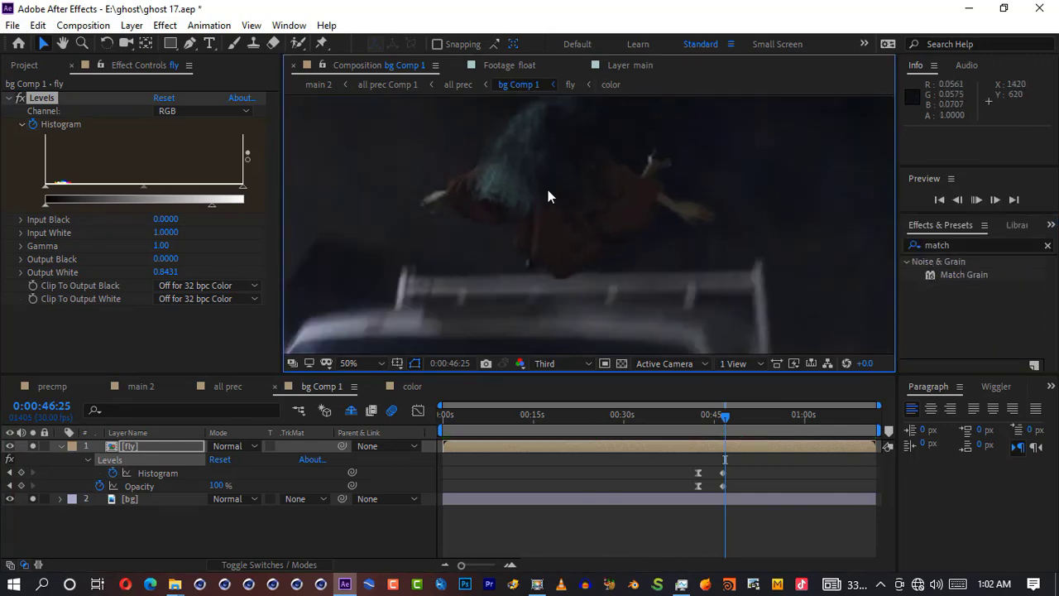
key(space)
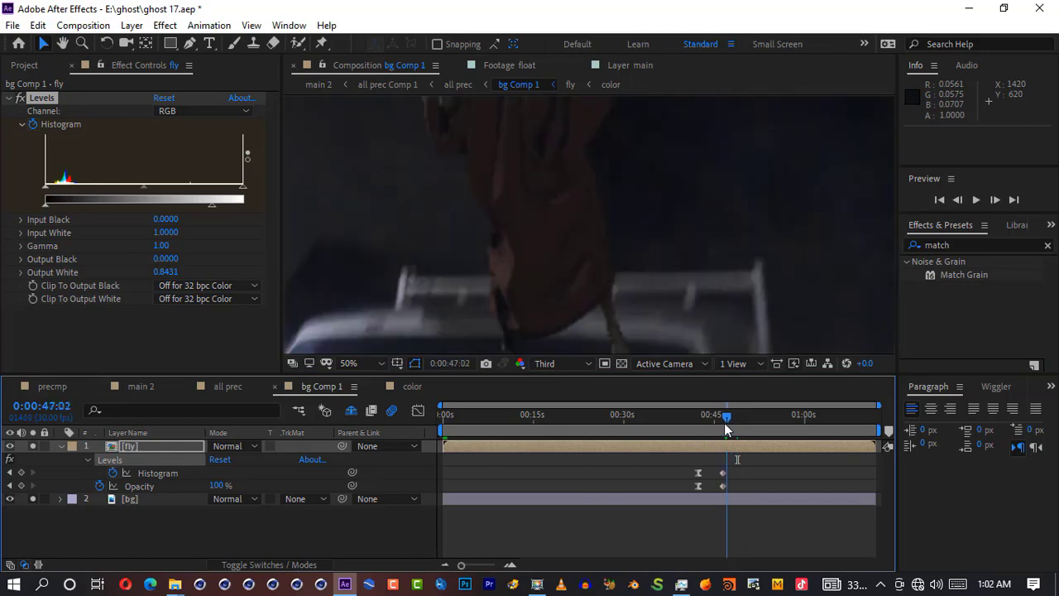
drag(710, 256, 652, 298)
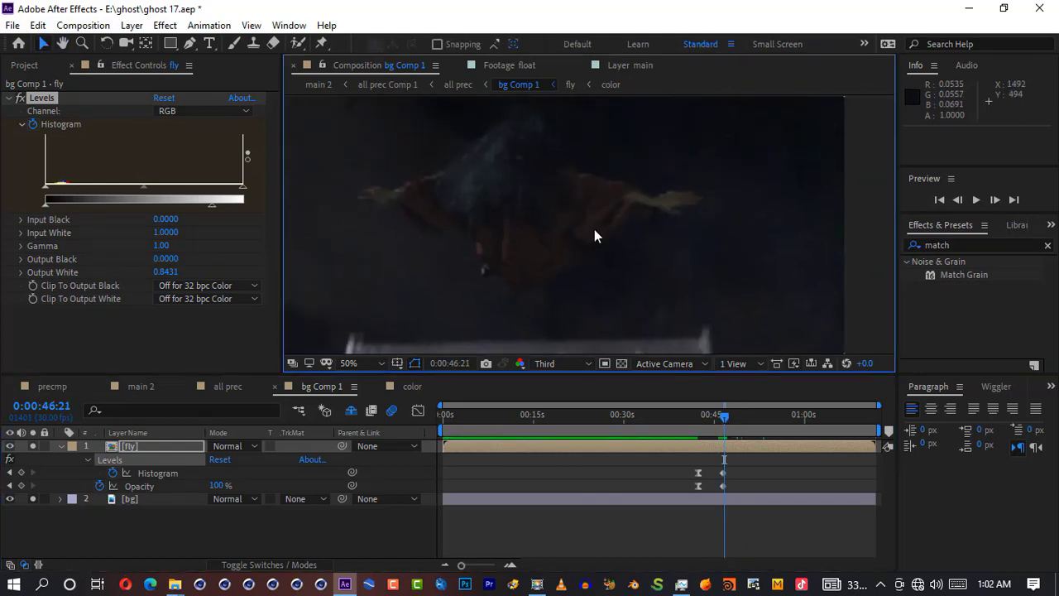
Step: Apply Match Grain to the fly layer with Viewing Mode set to Final Output and bg as the Noise Source Layer
drag(964, 275, 626, 448)
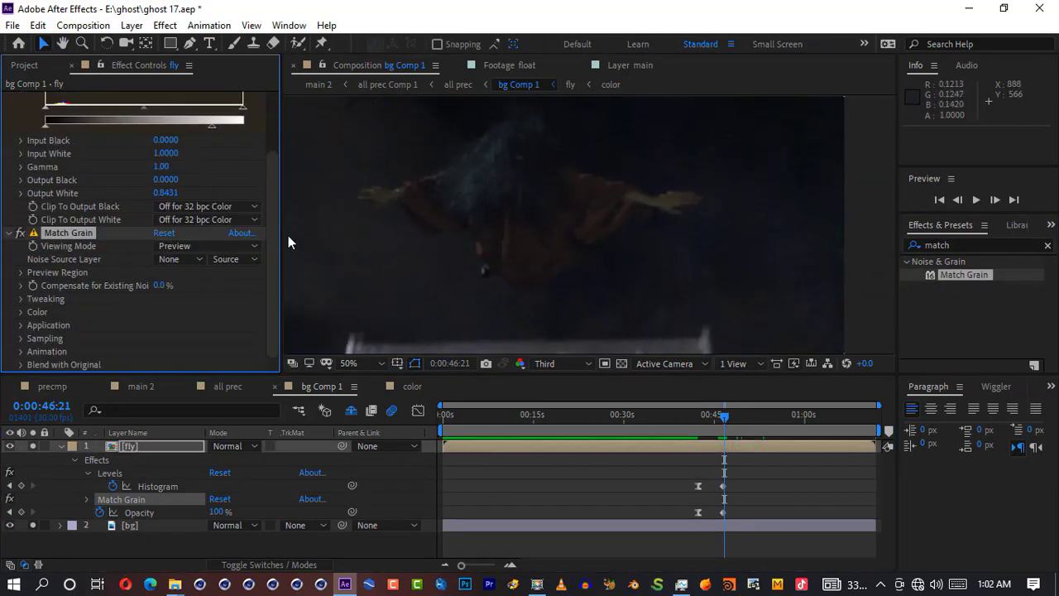
click(203, 246)
click(205, 328)
click(180, 259)
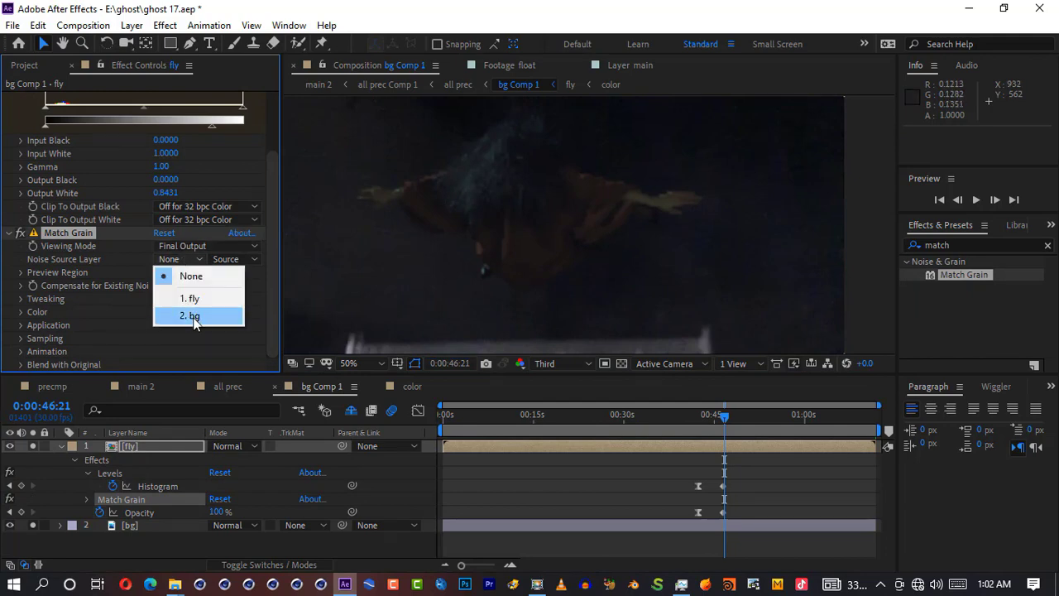
click(190, 315)
scroll(521, 265, down, 2)
scroll(334, 190, up, 2)
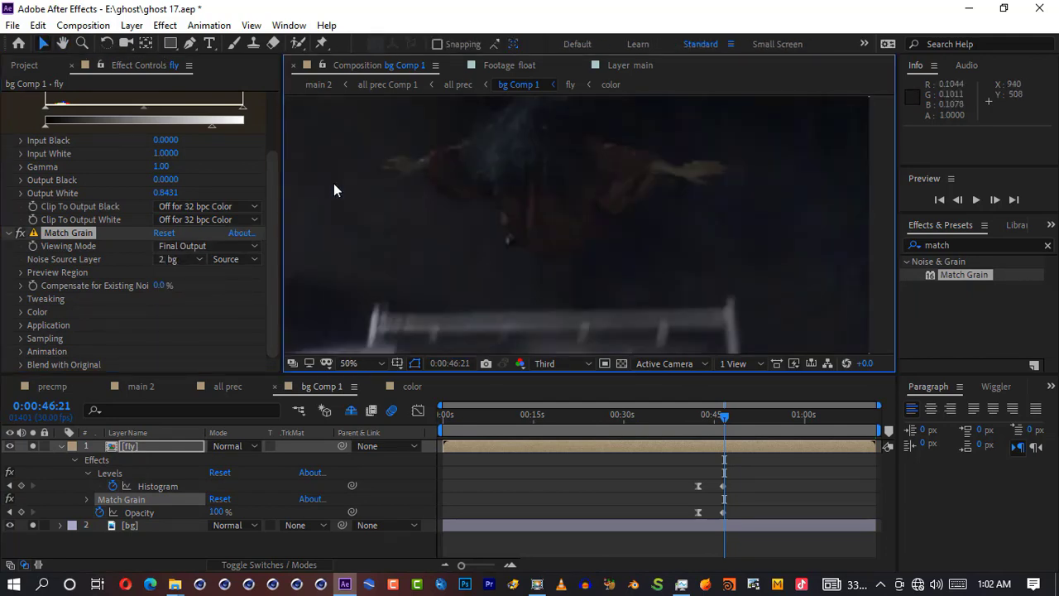
click(21, 233)
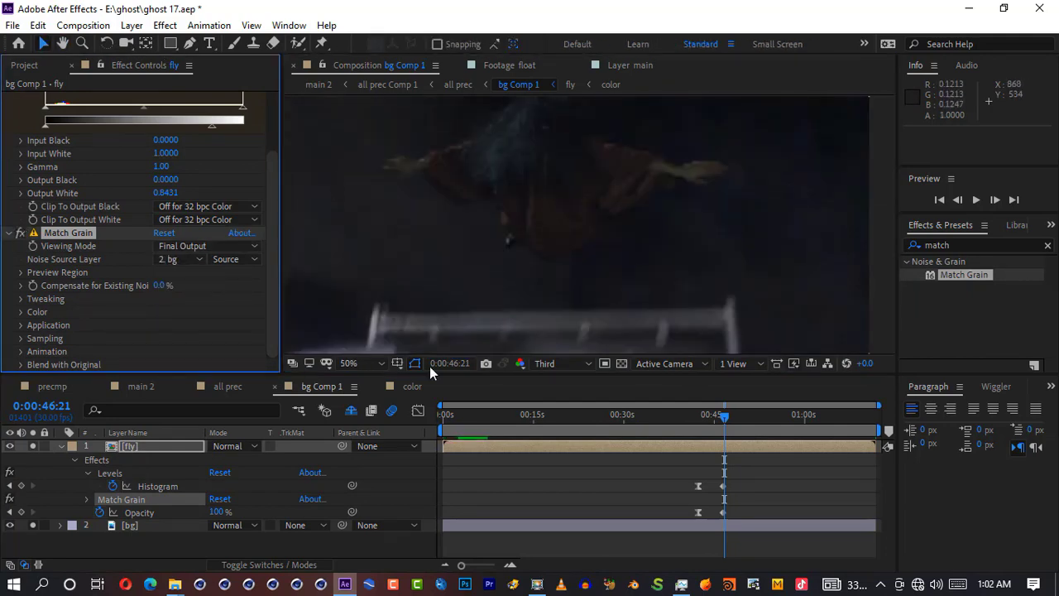
Step: Check the avatar's fade-in between 0:00:42:17 and 0:00:49:27 and save the project
scroll(538, 310, down, 2)
click(694, 418)
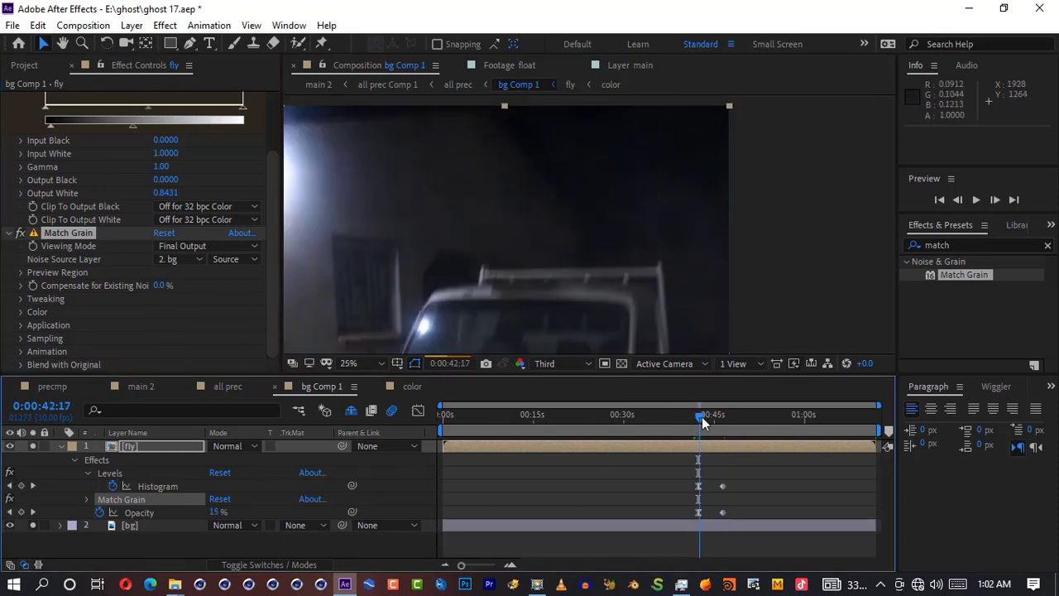
drag(707, 421, 713, 421)
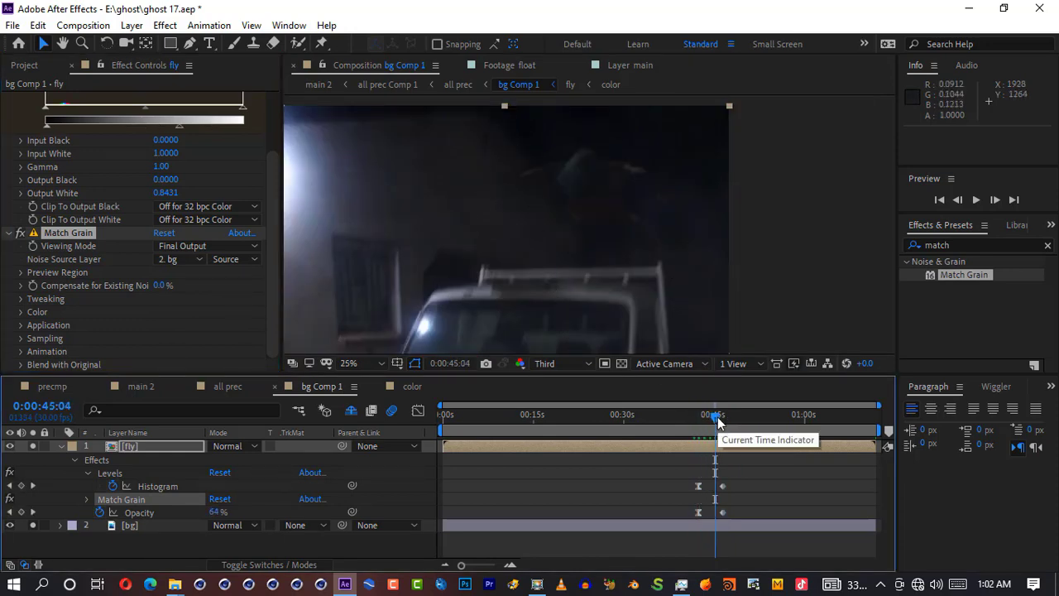
middle_drag(603, 296, 605, 224)
key(ctrl+s)
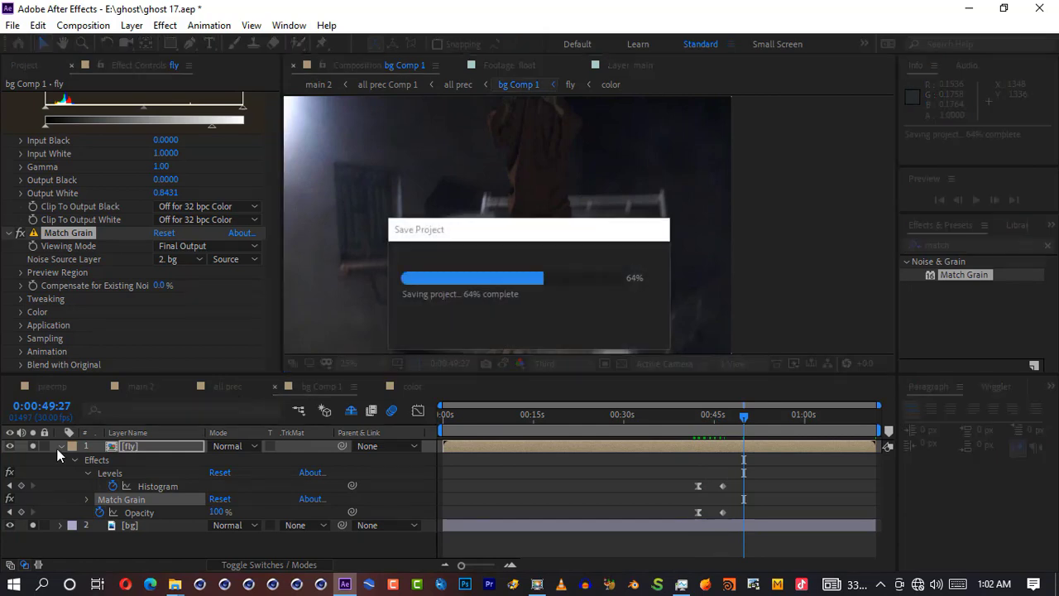
Step: Duplicate the fly layer twice, naming the copies shadow and reflection
click(60, 447)
click(135, 448)
key(ctrl+d)
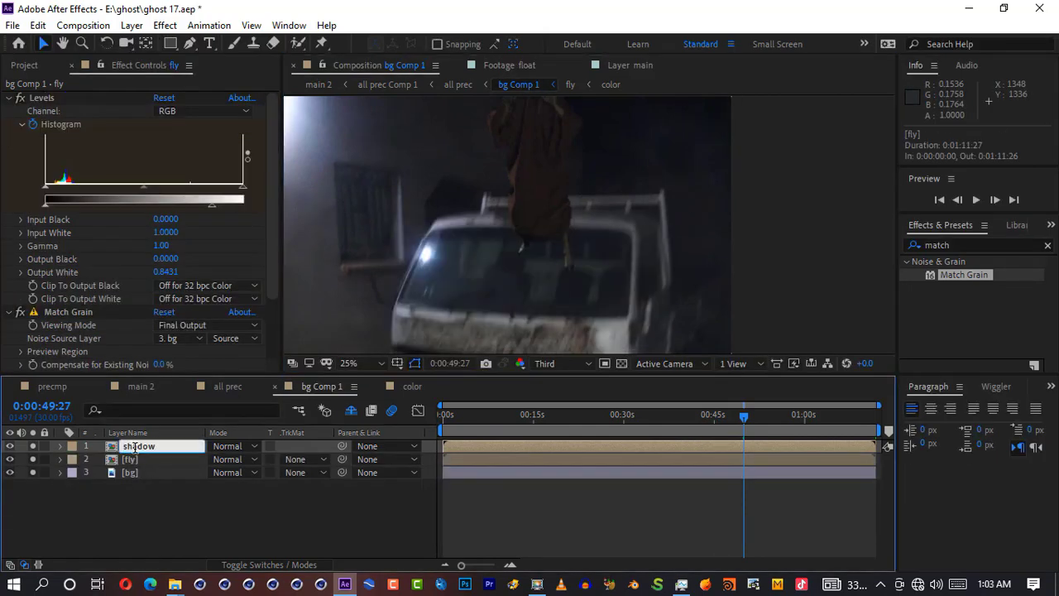
key(Return)
key(ctrl+d)
key(Return)
text(reflection)
Step: Hide the reflection layer and make the shadow layer 3D
click(137, 459)
click(33, 446)
click(8, 98)
click(294, 459)
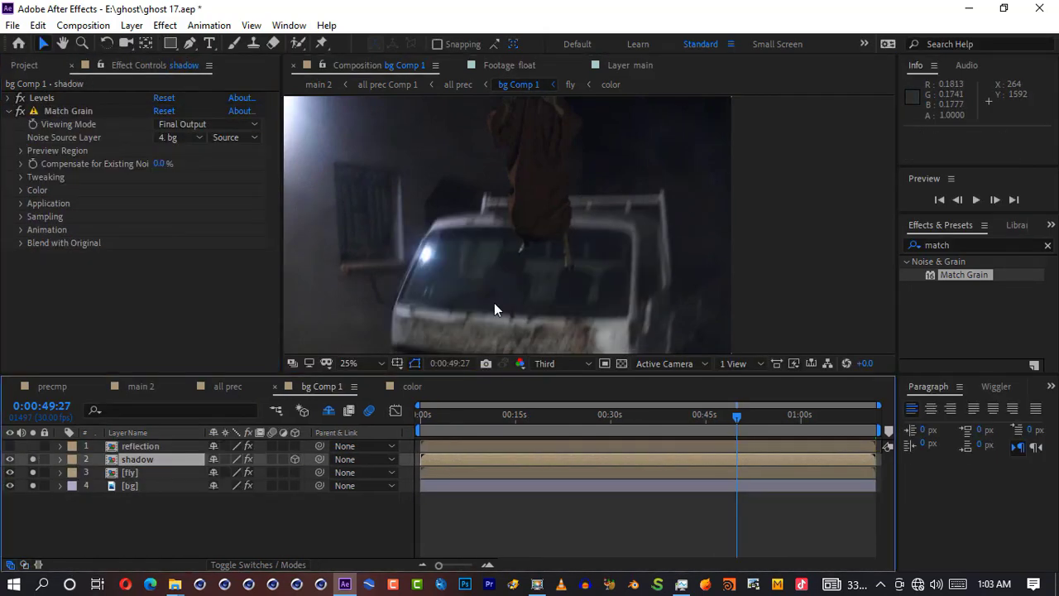
Step: Rotate the shadow layer in 3D so it falls across the truck and place it below the fly layer
scroll(494, 303, down, 1)
key(y)
drag(548, 329, 694, 388)
key(w)
key(ctrl+z)
key(w)
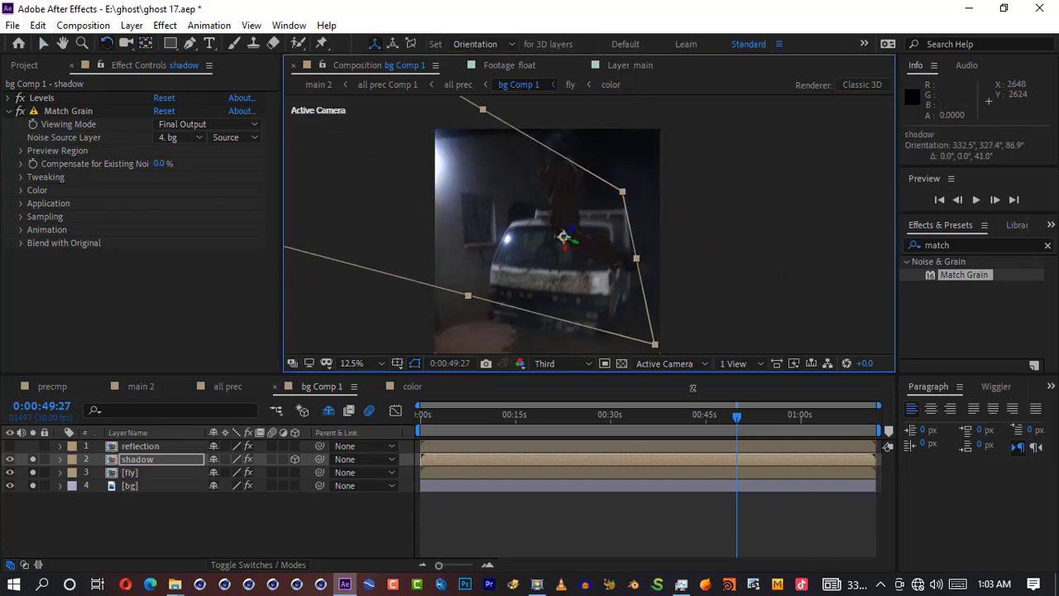
drag(564, 237, 568, 236)
key(ctrl+[)
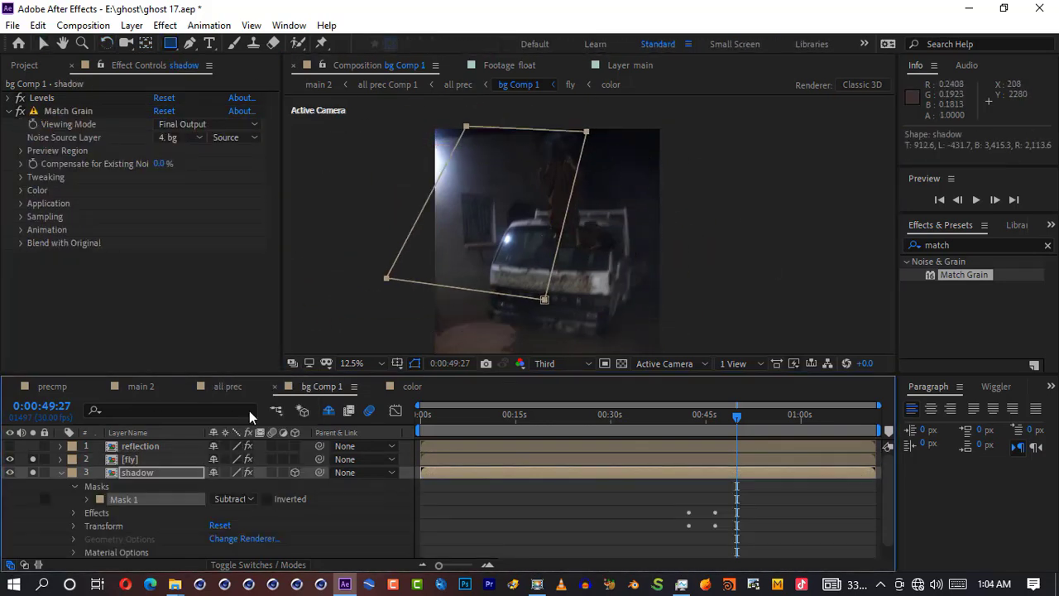
Step: Feather the shadow layer's mask by 94 pixels and apply Tint with Map White To set to 111216
key(f)
drag(230, 499, 308, 499)
drag(949, 245, 828, 272)
text(tint)
drag(948, 314, 58, 97)
click(161, 124)
drag(621, 220, 762, 236)
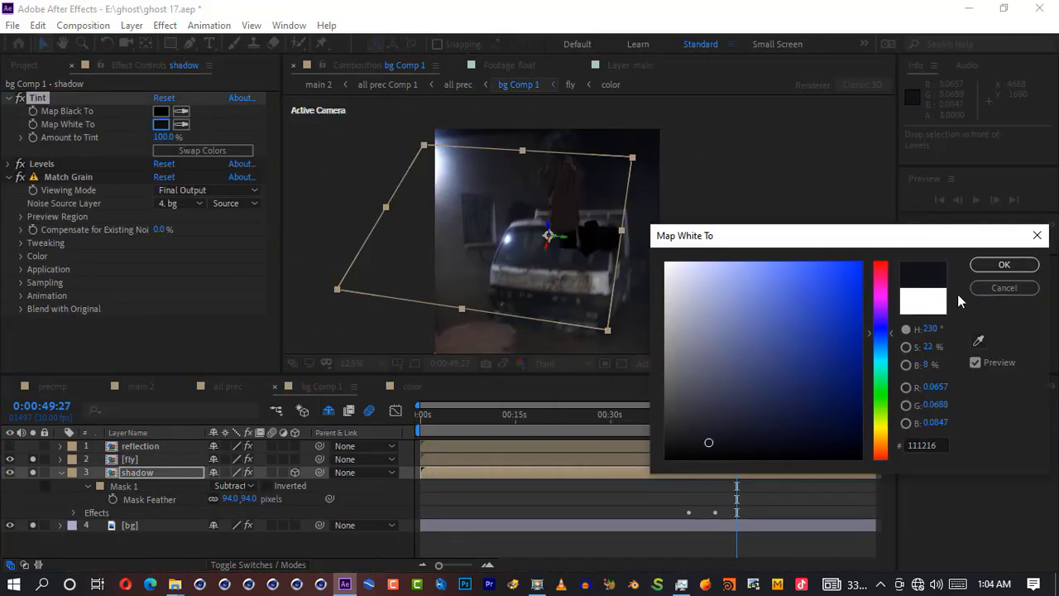
click(1004, 264)
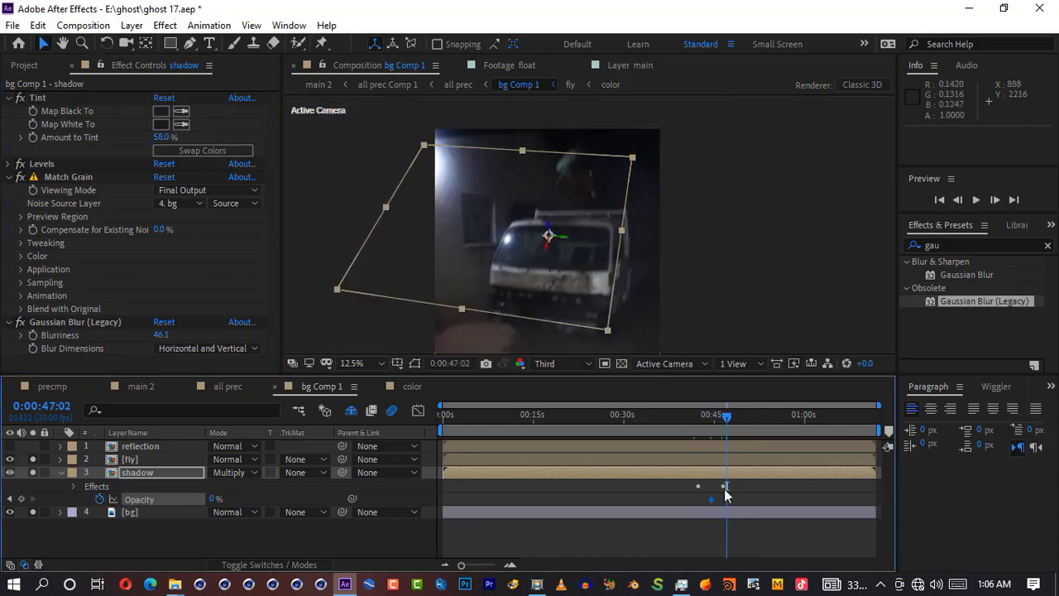
Step: Reveal the shadow layer's Position and move its ending Opacity keyframe earlier, to just after 0:00:49
key(shift+p)
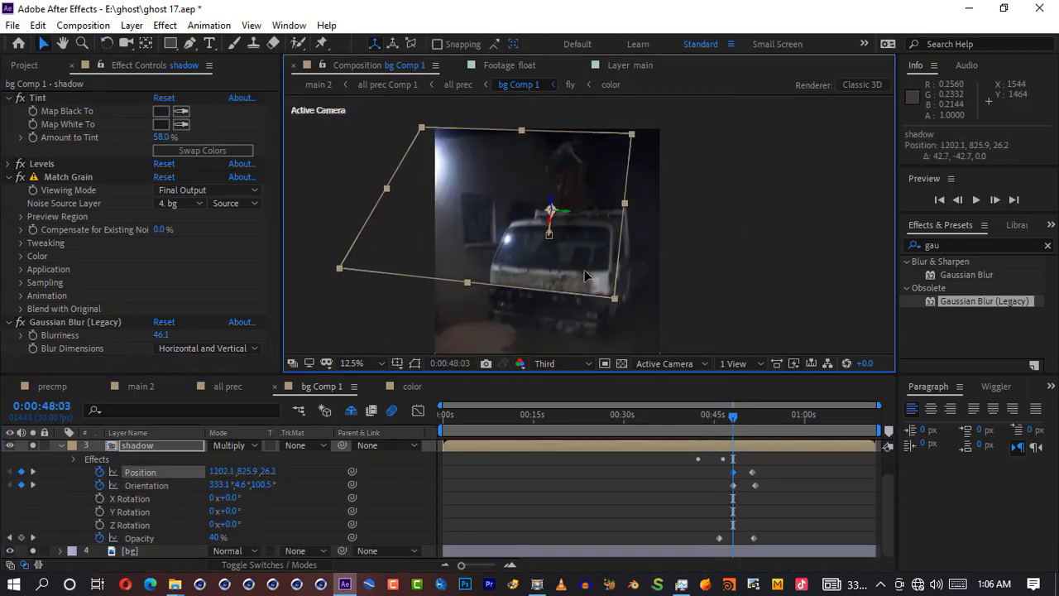
mouse_move(735, 424)
mouse_down()
mouse_move(756, 421)
mouse_move(741, 425)
mouse_up()
click(754, 538)
drag(753, 538, 740, 537)
drag(743, 426, 742, 440)
click(60, 447)
Step: Replace the reflection layer with a duplicate of the shadow layer, placed first in the stack and named reflection
click(151, 447)
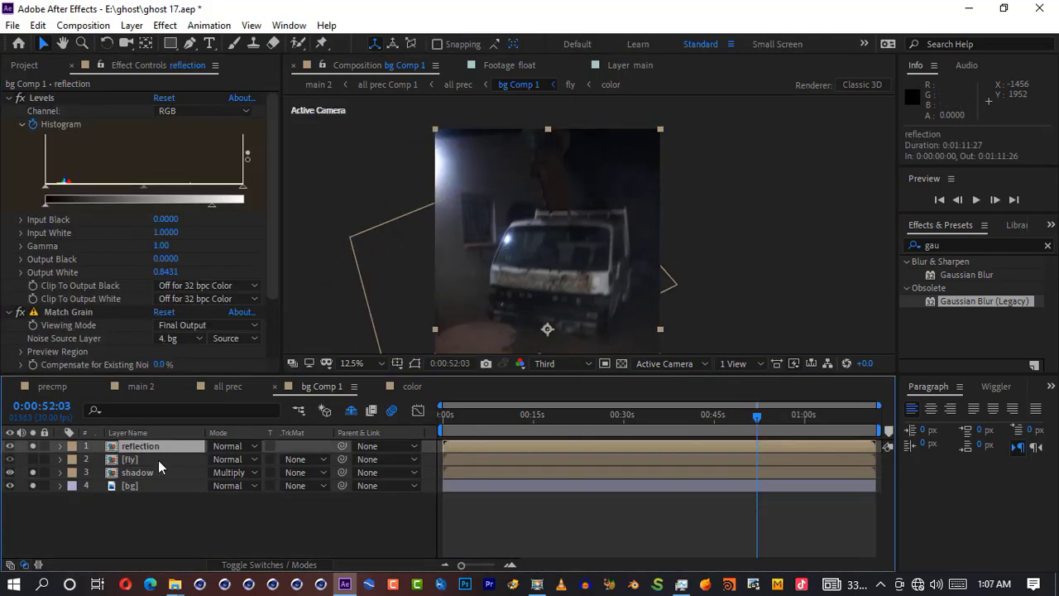
key(Delete)
click(139, 460)
key(ctrl+d)
drag(139, 459, 139, 441)
key(Return)
text(reflection)
Step: Remove Levels from the reflection layer and reposition it to 1171.8, 1418.1, 26.2 on the truck
click(45, 165)
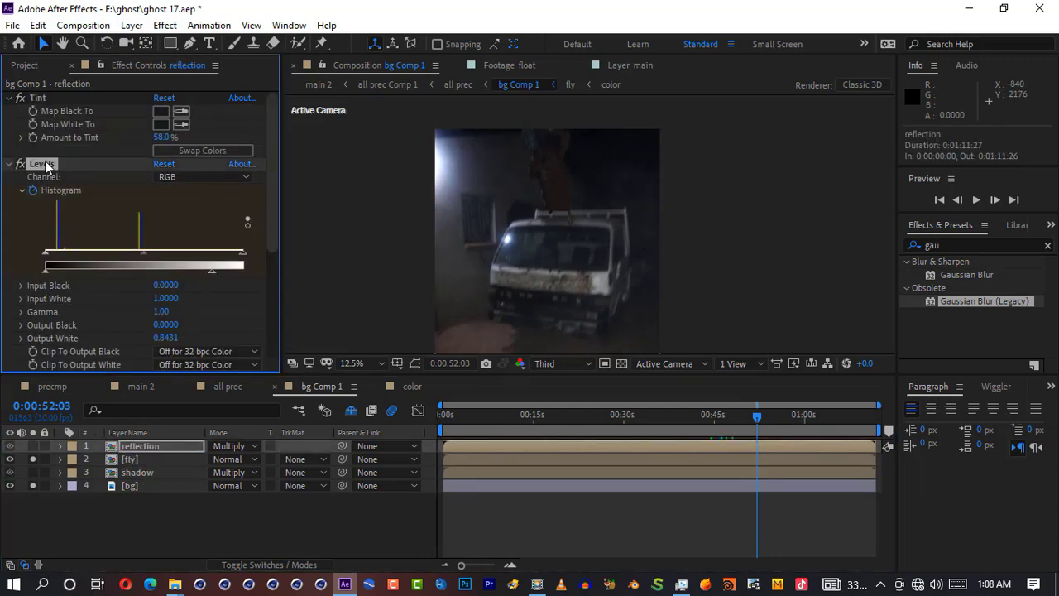
key(Delete)
key(p)
key(shift+r)
key(shift+t)
drag(522, 249, 512, 269)
Step: Set the reflection layer's blending mode to Overlay and remove its Tint effect
click(234, 446)
click(279, 341)
click(38, 97)
key(Delete)
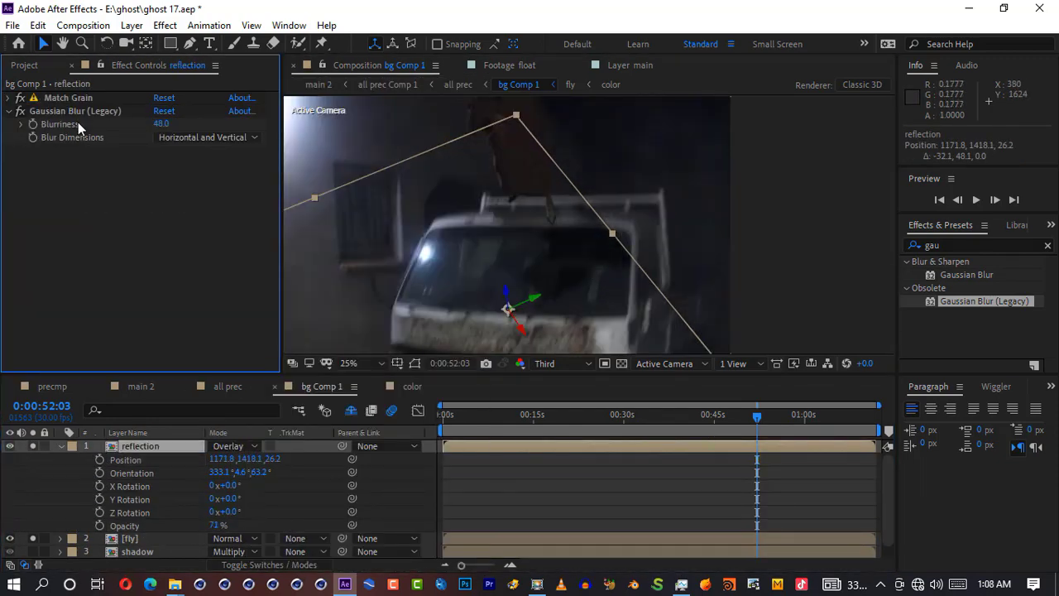
Step: Try other blending modes on the reflection layer and add a Levels effect to it
click(234, 446)
click(277, 87)
click(234, 446)
click(277, 354)
click(993, 245)
text(leve)
double_click(952, 341)
Step: Try different Levels input and output settings on the reflection at 0:00:50:01 using the Lighten blending mode
drag(244, 240, 137, 241)
drag(757, 422, 744, 427)
drag(137, 240, 243, 241)
key(ctrl+z)
click(235, 446)
click(277, 245)
click(21, 150)
drag(243, 259, 117, 263)
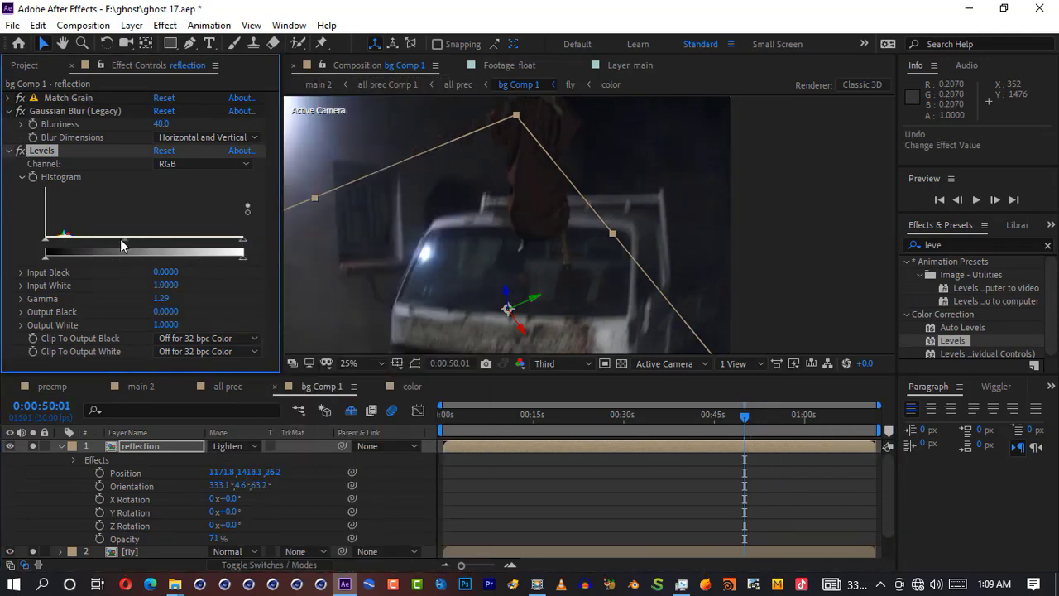
Step: Try Vivid Light and Overlay blending on the reflection with Levels Input White at 0.7255, and remove Levels
click(234, 446)
click(284, 279)
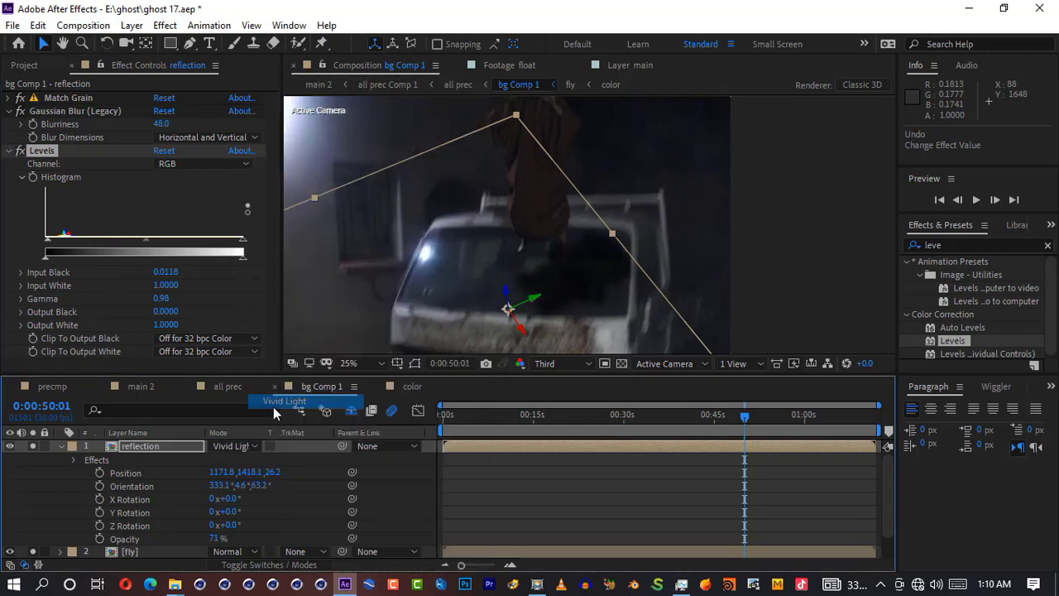
drag(243, 240, 221, 241)
click(234, 446)
click(277, 335)
drag(150, 240, 189, 243)
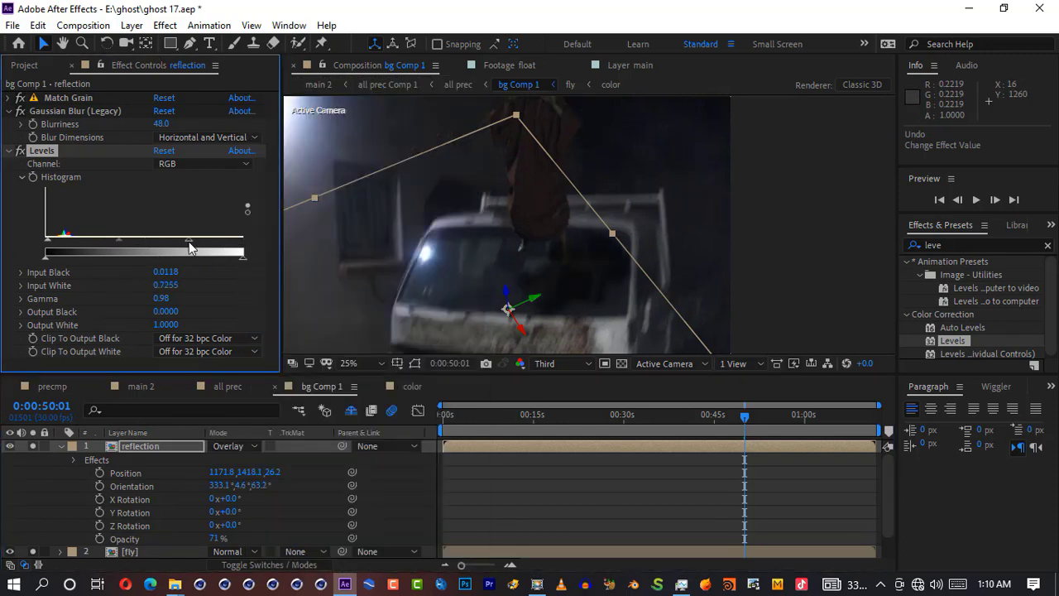
key(Delete)
Step: Set the reflection layer's blending mode to Lighter Color and rotate it over the truck
click(234, 446)
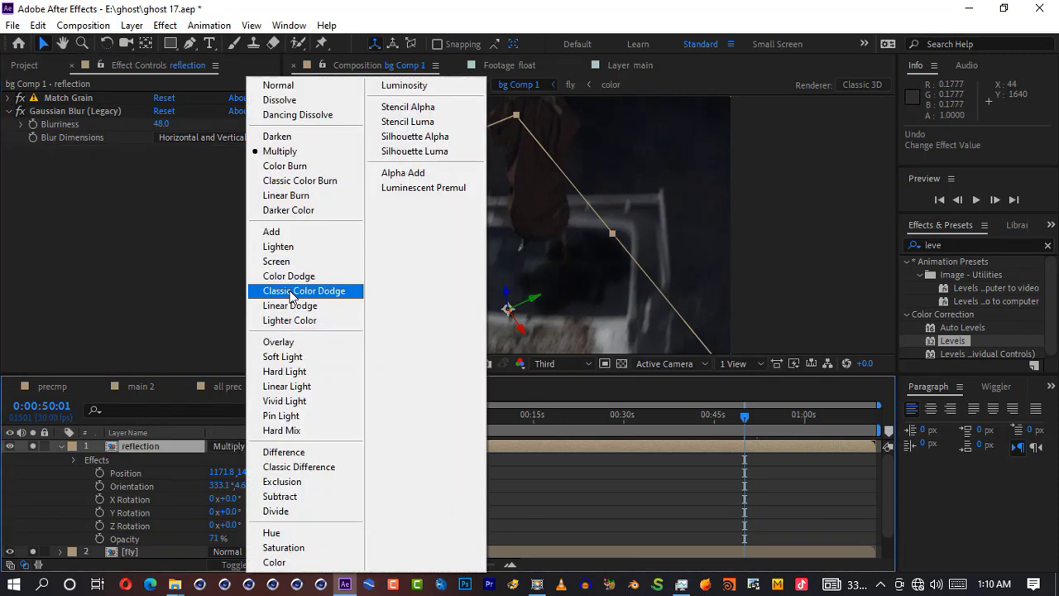
click(296, 320)
key(w)
drag(517, 115, 446, 125)
key(v)
Step: Place the reflection layer between the fly and shadow layers and scale it down over the windshield
click(61, 446)
drag(141, 446, 134, 475)
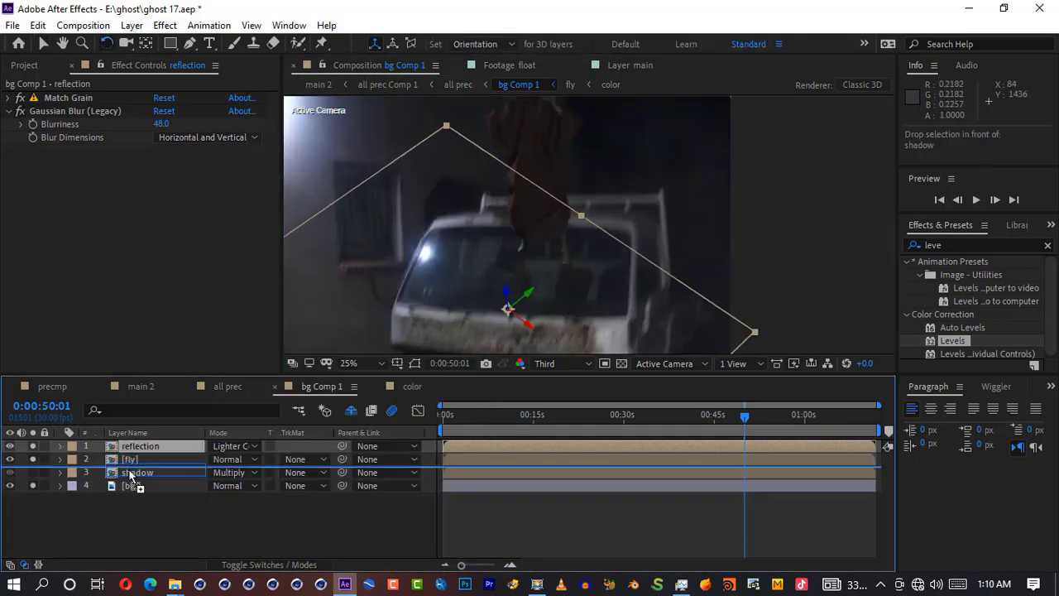
middle_drag(462, 229, 501, 189)
drag(309, 206, 476, 270)
Step: Apply Levels to the reflection layer with Input White 0.8392 and Gamma 0.91
drag(952, 341, 132, 207)
drag(243, 240, 225, 243)
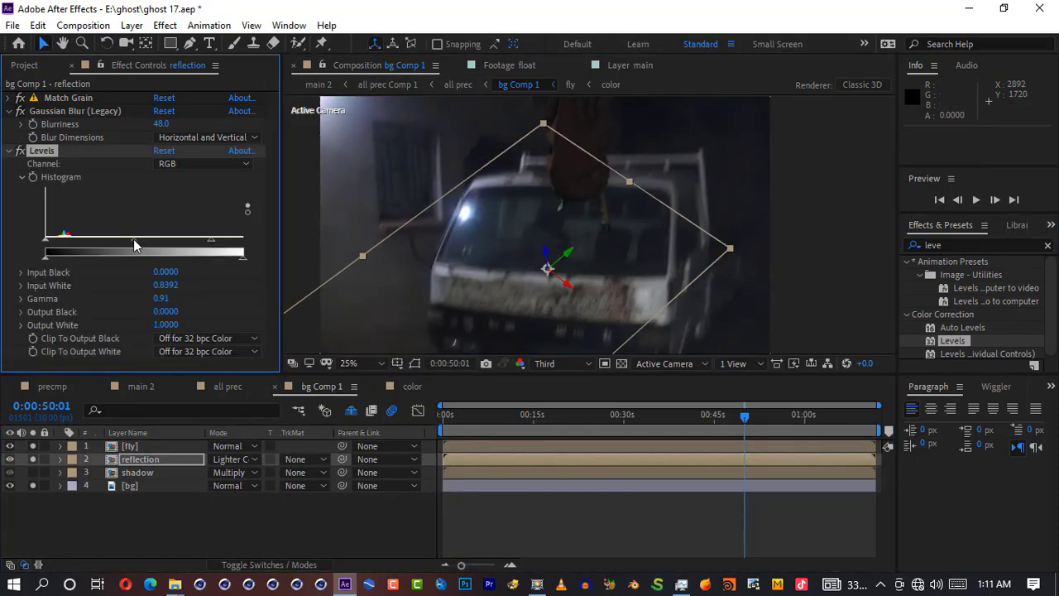
Step: Keyframe the reflection layer's Opacity for a fade-in and move the starting keyframe to 0:00:39:23
drag(745, 417, 704, 417)
click(150, 460)
key(t)
click(100, 473)
drag(704, 473, 682, 473)
click(538, 585)
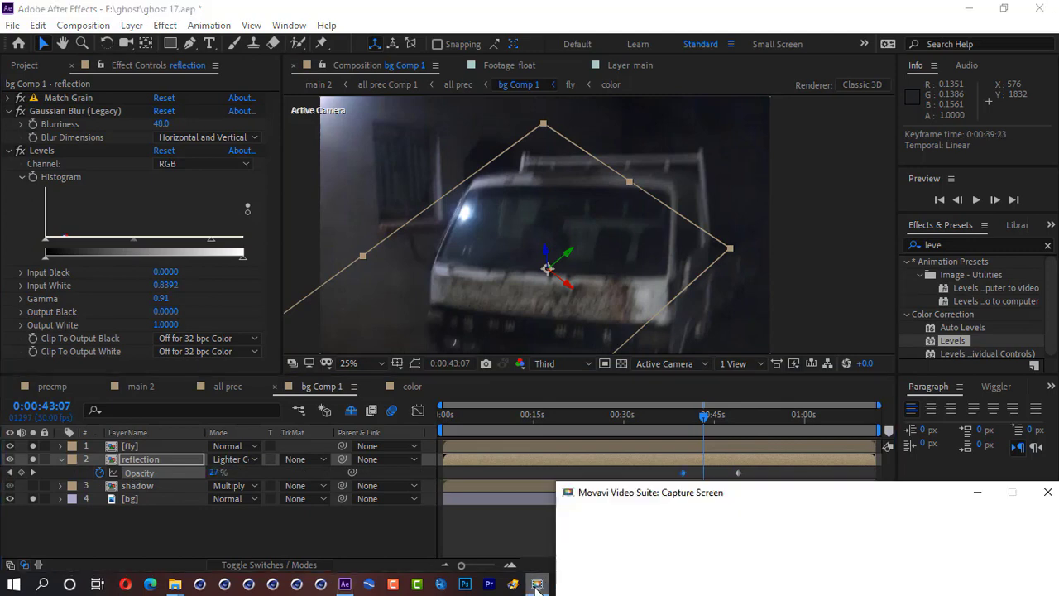
click(538, 585)
Step: Review the reflection's fade-in around 0:00:45:28 and examine the avatar against the truck up close at 0:00:49:12
drag(704, 417, 739, 418)
scroll(674, 323, down, 1)
scroll(606, 202, up, 1)
scroll(607, 207, up, 1)
middle_drag(675, 147, 634, 272)
scroll(700, 249, down, 1)
click(951, 245)
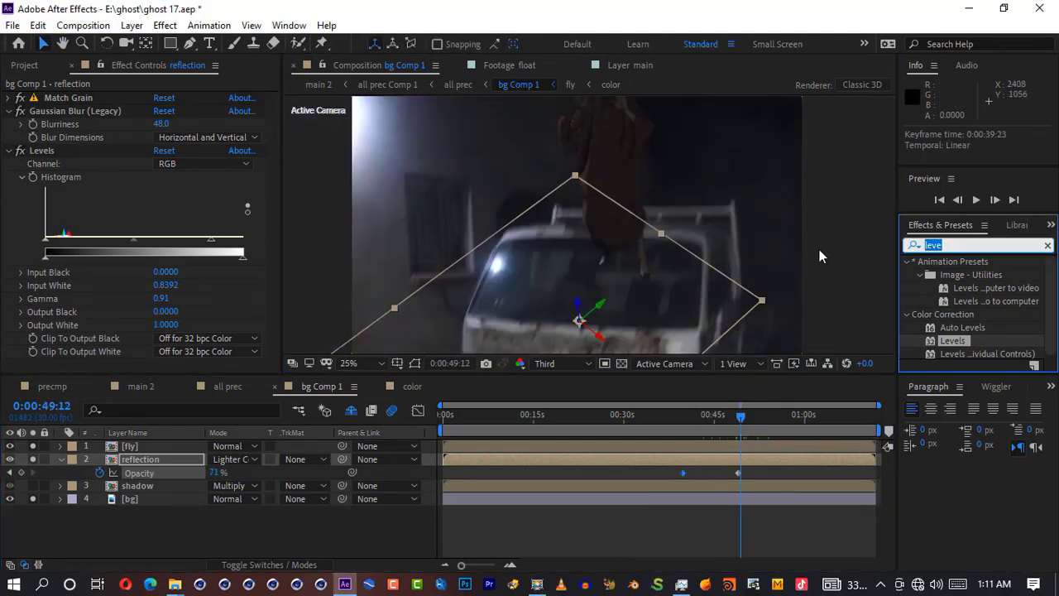
drag(740, 417, 759, 420)
key(comma)
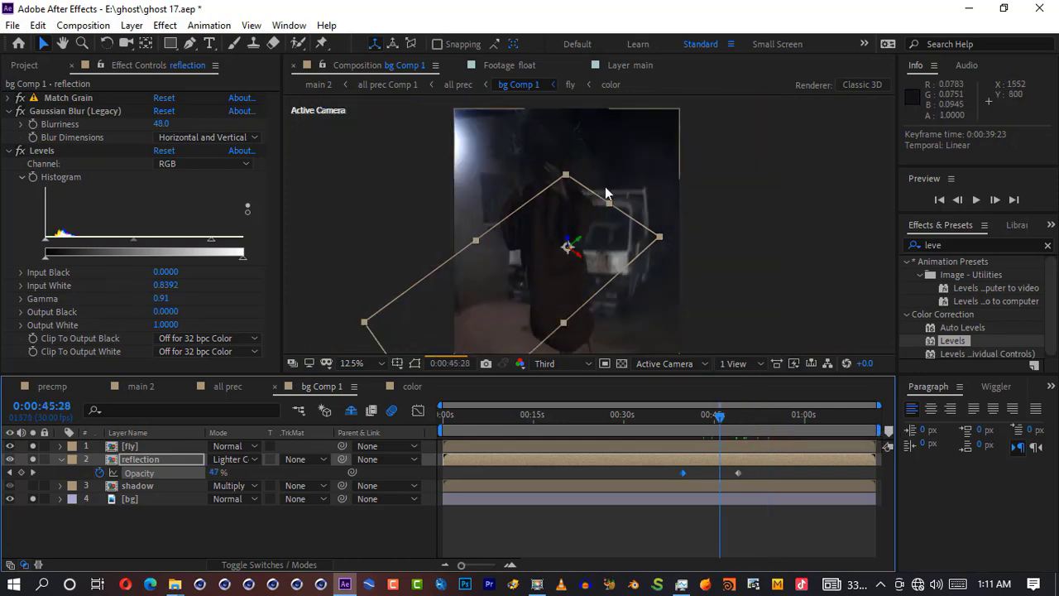
scroll(606, 188, up, 1)
click(740, 416)
scroll(465, 210, up, 1)
middle_drag(676, 145, 634, 272)
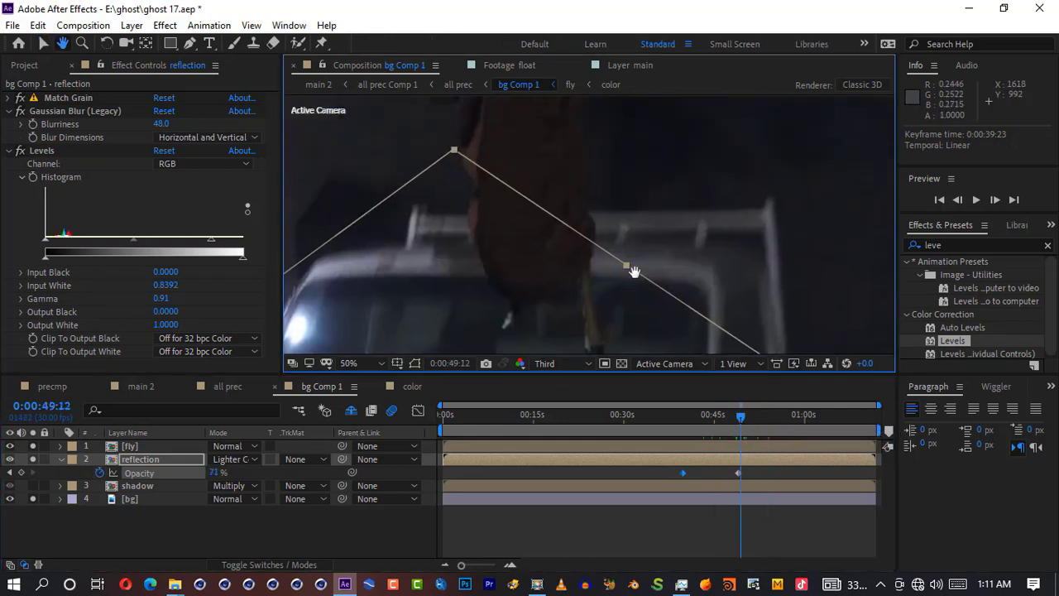
scroll(634, 272, down, 2)
Step: Apply Directional Blur to the fly layer with Direction 32° and Blur Length 10
click(943, 245)
text(direc)
drag(968, 274, 608, 180)
scroll(570, 191, up, 1)
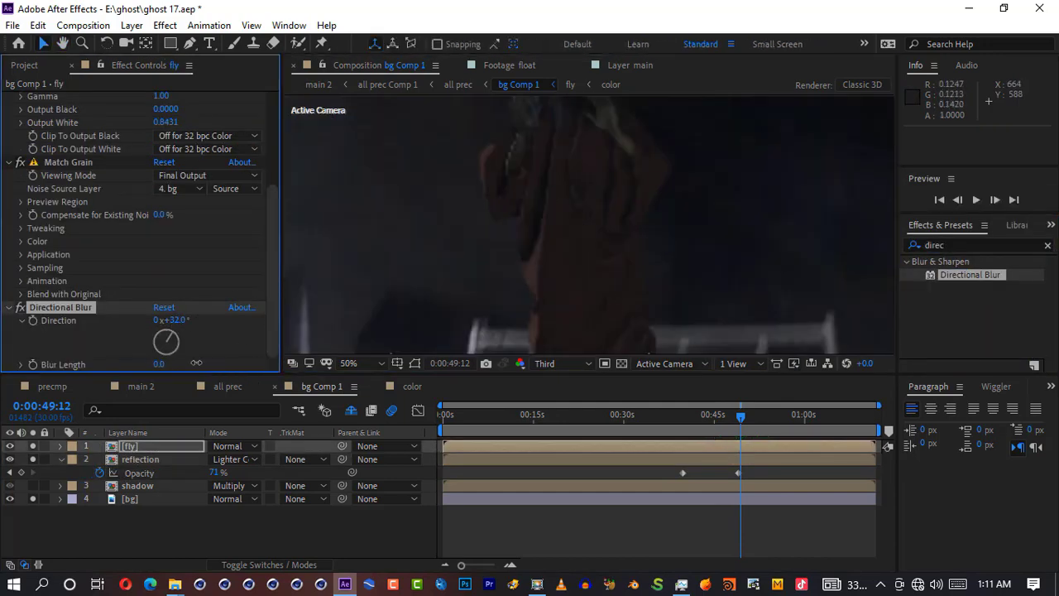
drag(196, 363, 199, 362)
middle_drag(601, 163, 602, 198)
drag(160, 364, 139, 368)
scroll(625, 246, down, 1)
middle_drag(625, 245, 623, 213)
scroll(615, 251, up, 1)
Step: Move the fly layer's Directional Blur ahead of Match Grain and check the composite
click(92, 177)
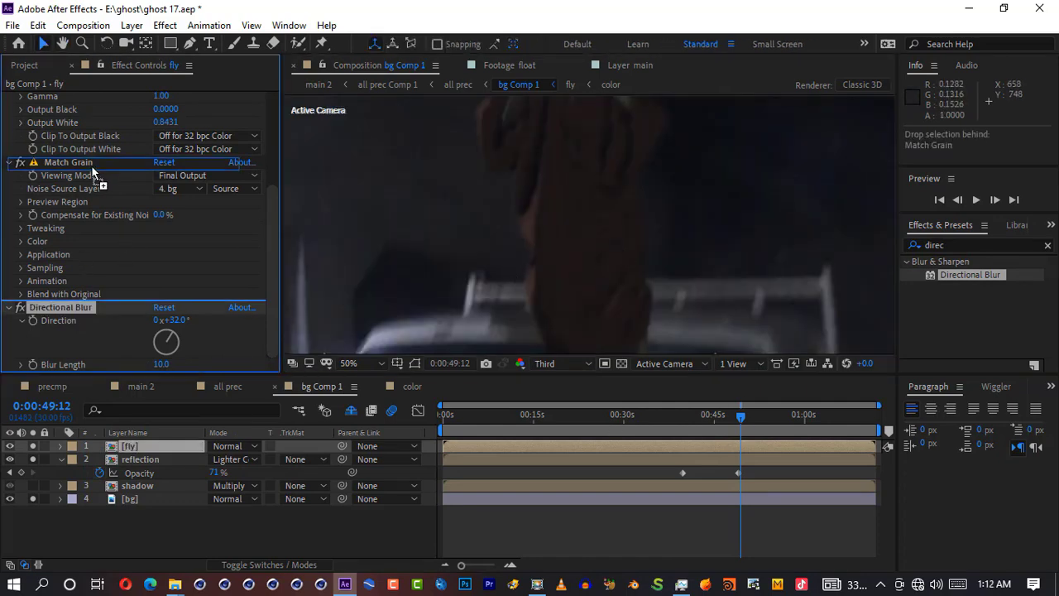
drag(91, 164, 94, 160)
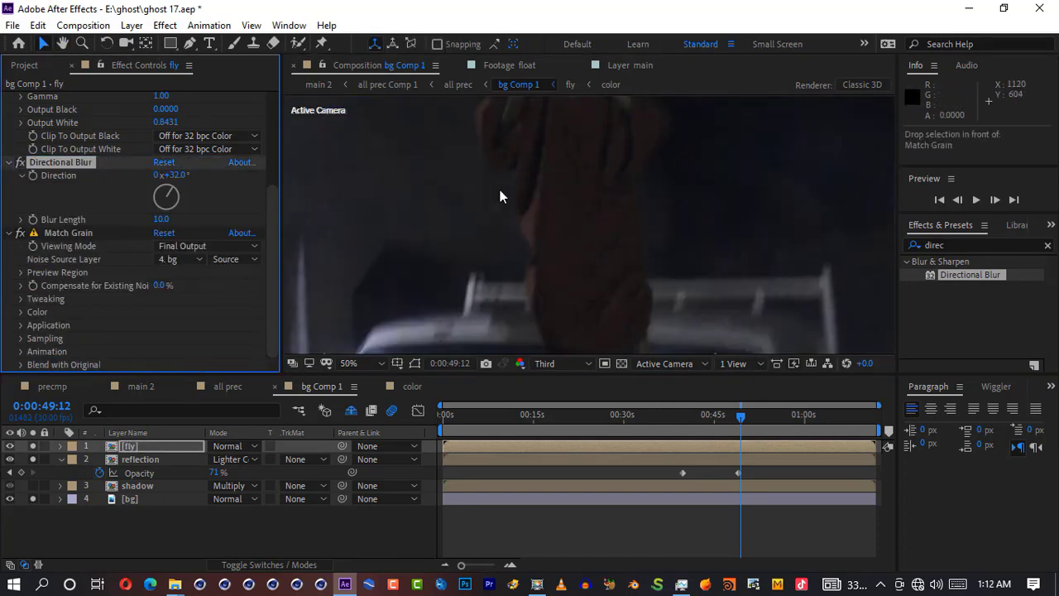
scroll(515, 244, down, 1)
scroll(104, 254, up, 3)
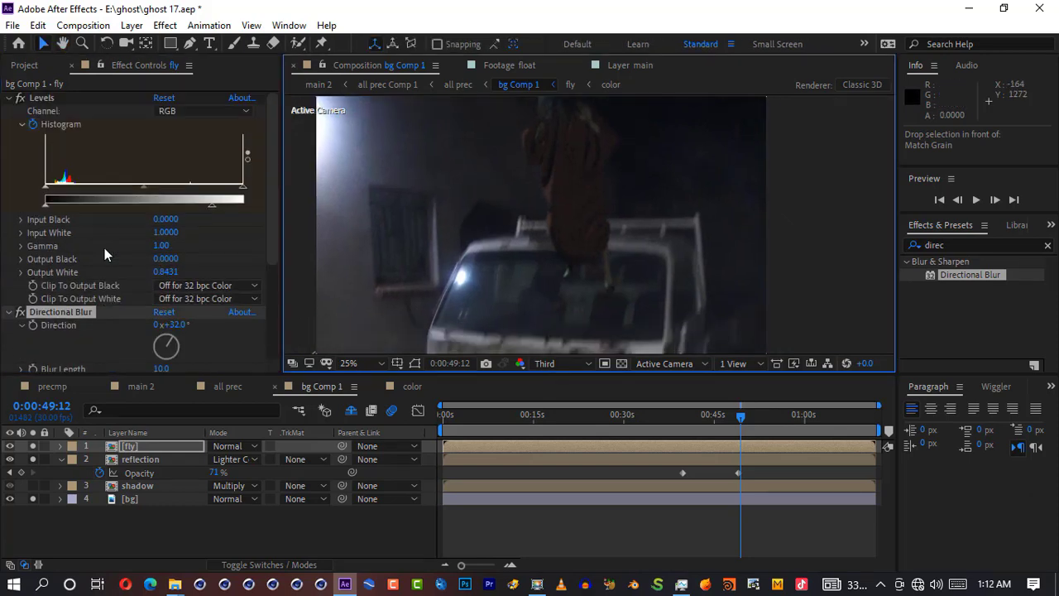
scroll(50, 207, down, 2)
Step: In the all prec composition, replace the bg Comp 1 layer's Levels with a new Levels effect and lower its Output White
click(228, 386)
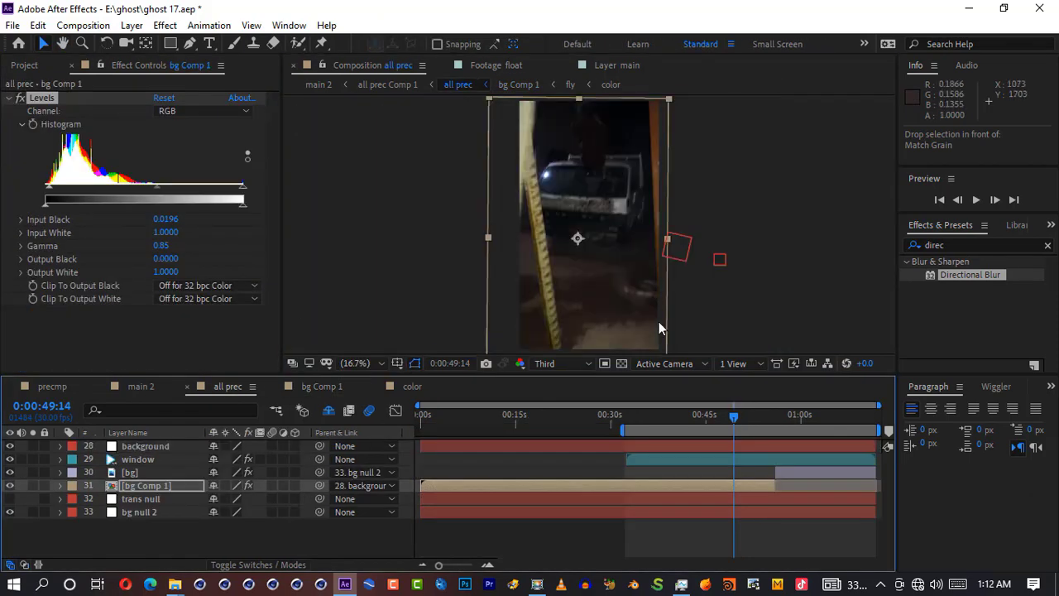
key(Delete)
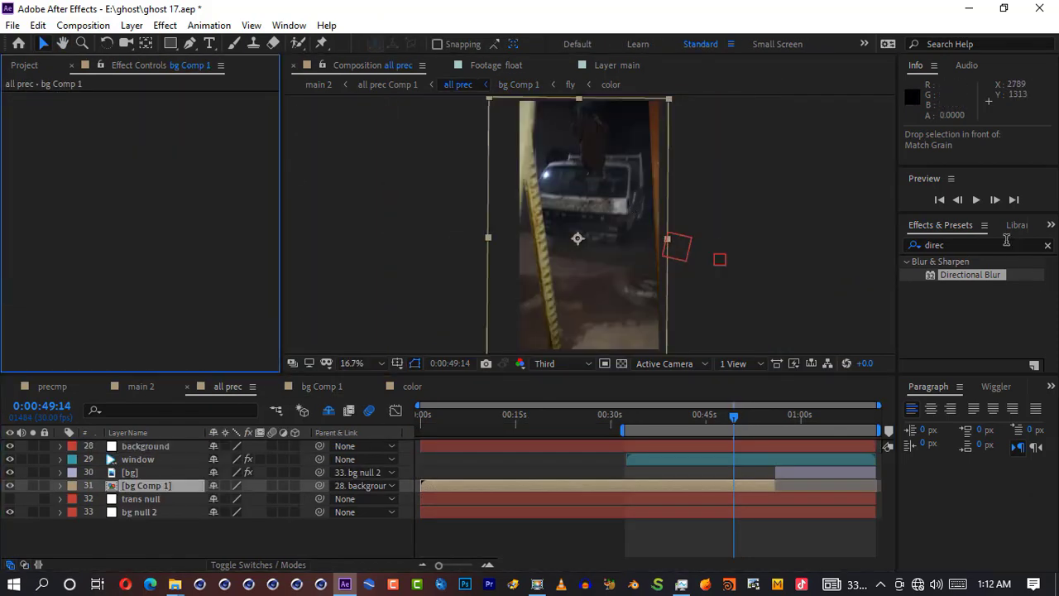
drag(1007, 243, 877, 245)
text(leve)
drag(953, 341, 205, 486)
drag(242, 205, 214, 206)
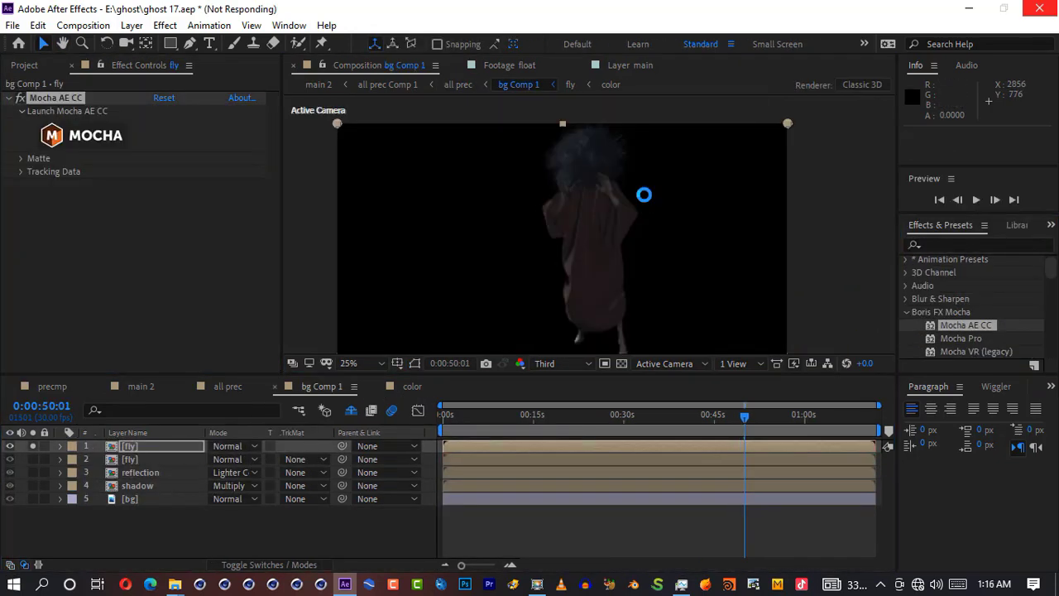
Step: Track the avatar's eye area forward through the fly layer's footage in Mocha
click(681, 585)
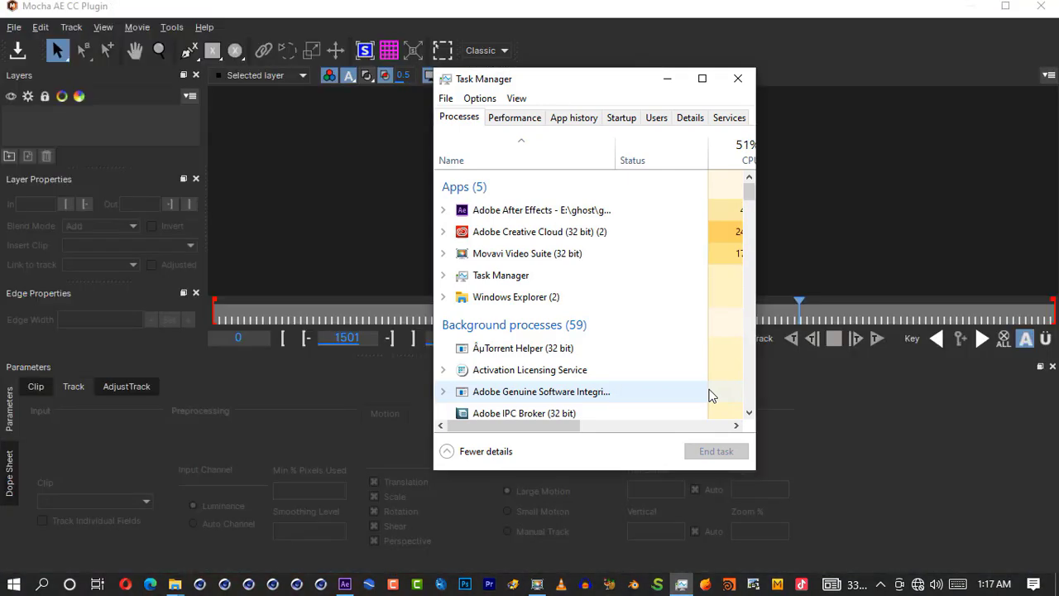
click(672, 81)
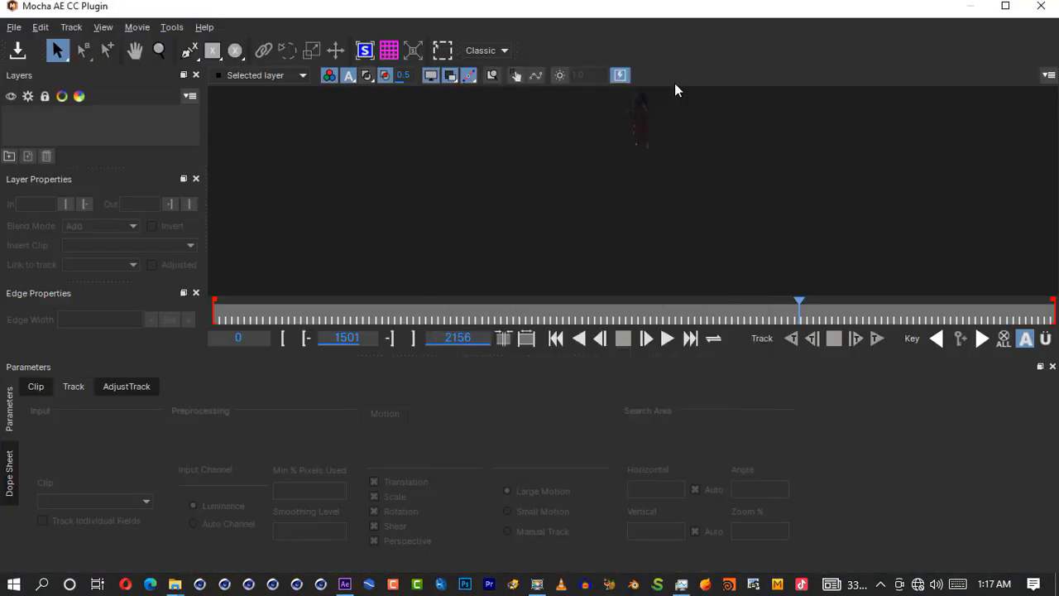
click(875, 339)
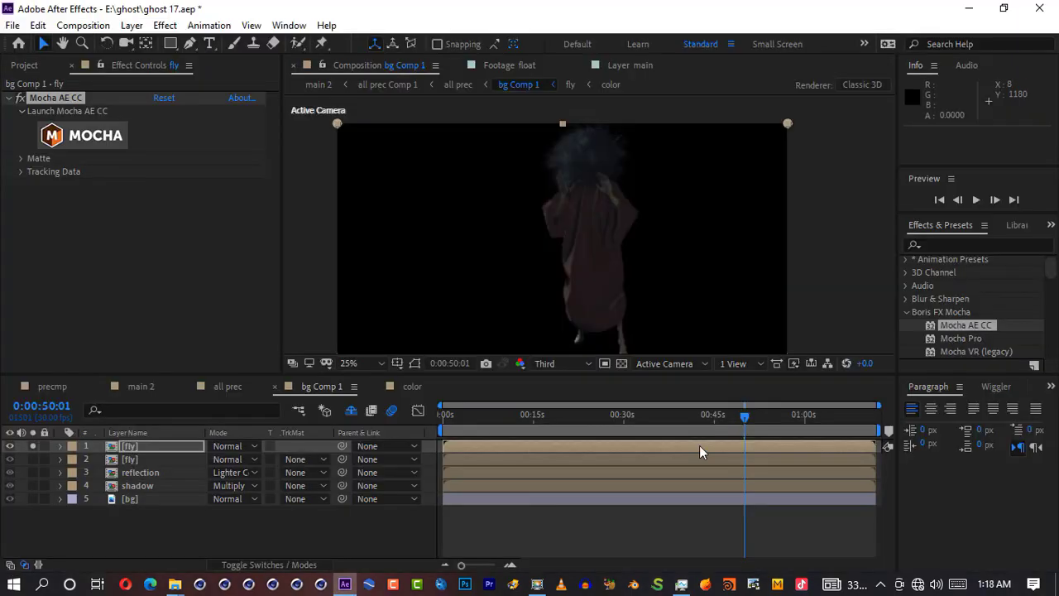
Step: Add a null object to the bg Comp 1 composition and rename it eye track
key(ctrl+alt+shift+y)
key(Return)
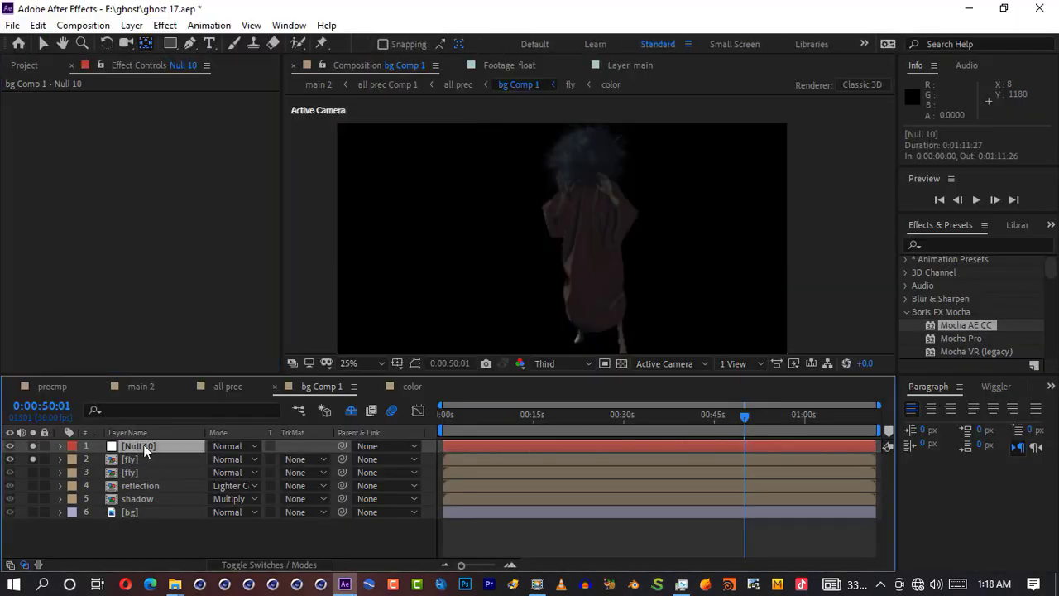
text(eye track\)
Step: Create track data from Mocha's Layer 1 on the fly layer and export it as Transform to the eye track null
click(141, 459)
click(202, 175)
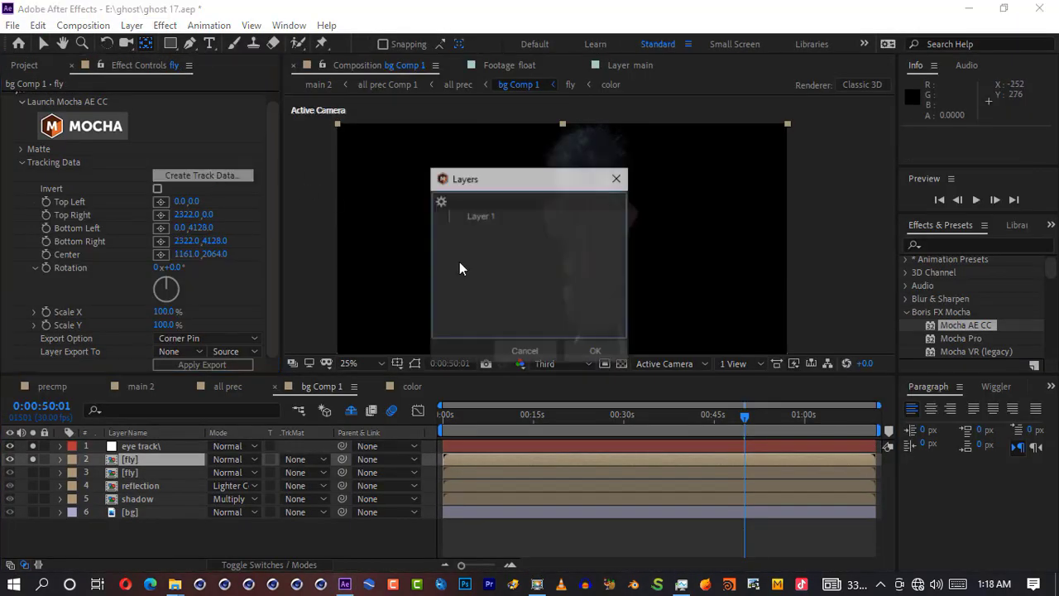
click(596, 350)
click(200, 339)
click(187, 388)
click(179, 352)
click(189, 389)
click(196, 365)
click(43, 44)
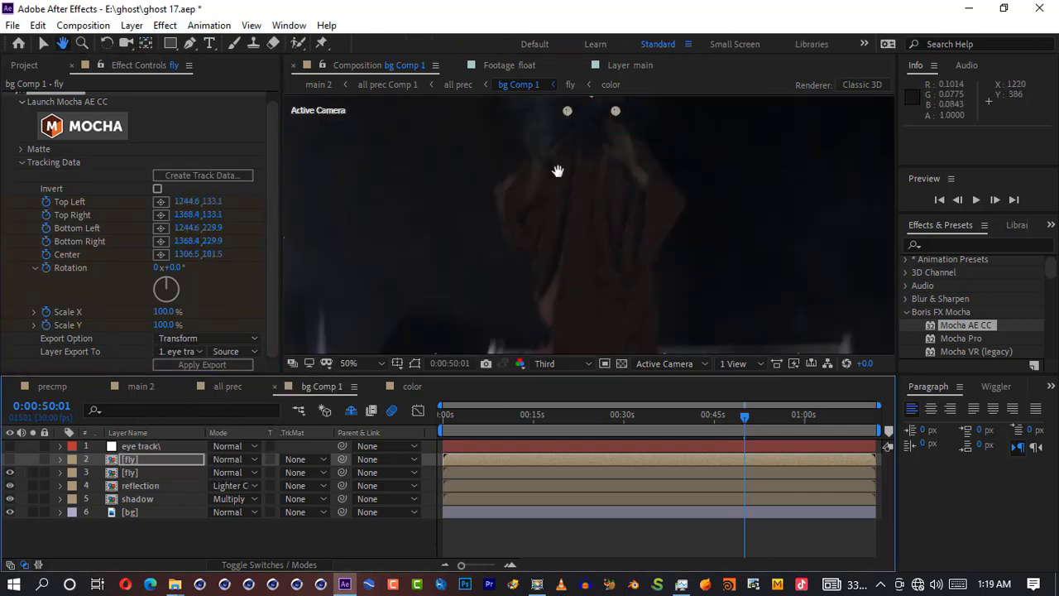
Step: Create a light blue full-frame solid at the top of the bg Comp 1 composition
key(ctrl+y)
click(261, 385)
click(1005, 264)
click(327, 428)
Step: Mask the blue solid with two small ellipses and position them as eyes on the avatar's face
click(170, 44)
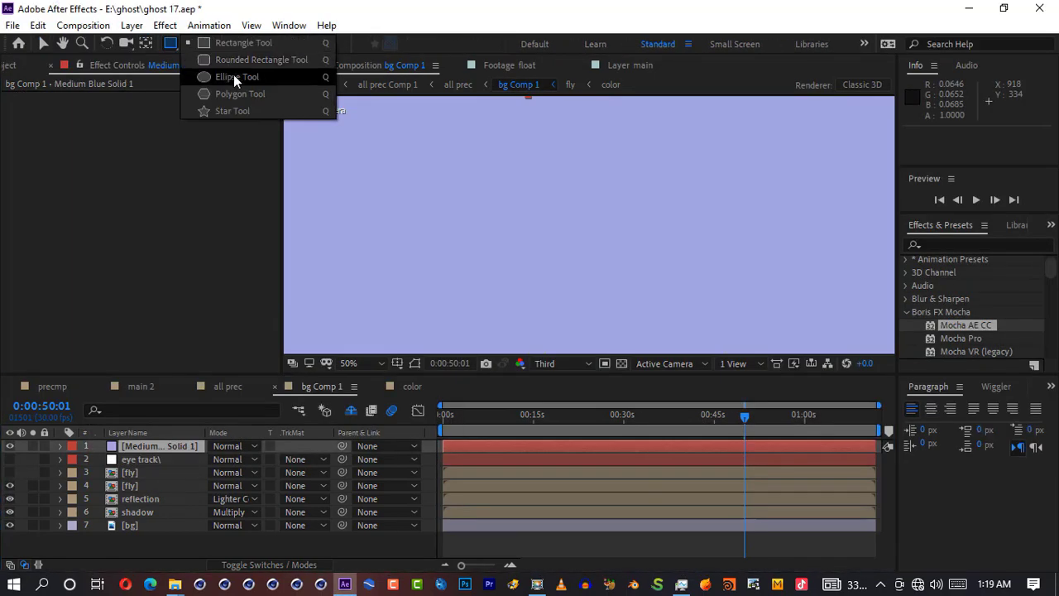
click(234, 76)
click(10, 446)
drag(582, 147, 583, 193)
scroll(579, 149, up, 1)
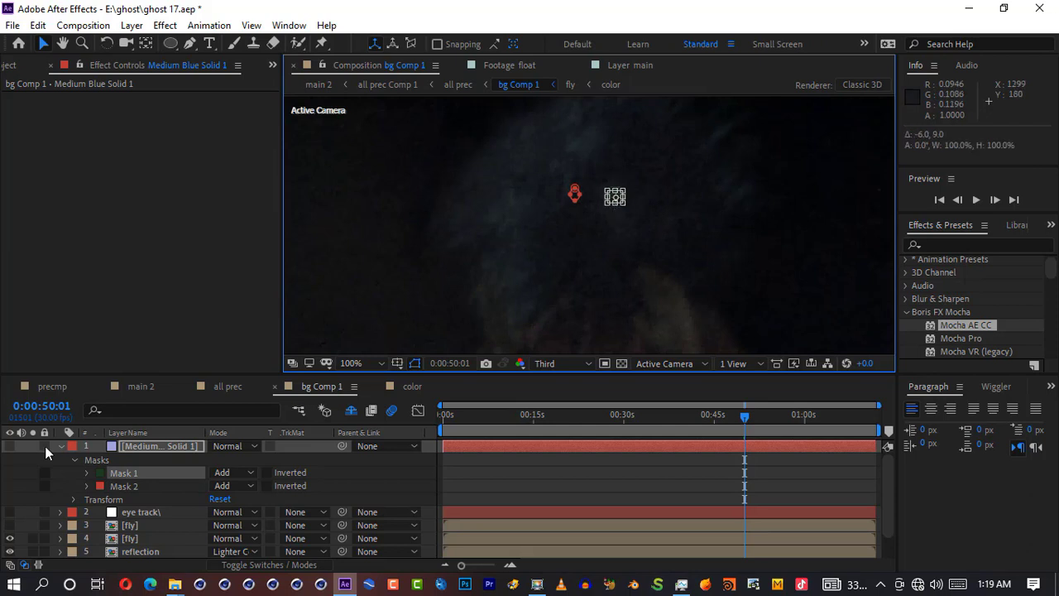
click(10, 446)
click(61, 446)
scroll(614, 197, up, 1)
drag(658, 181, 643, 180)
scroll(641, 181, down, 2)
Step: Parent the blue eye solid to the eye track null and check the null's transform keyframes
drag(341, 446, 142, 460)
click(142, 460)
key(u)
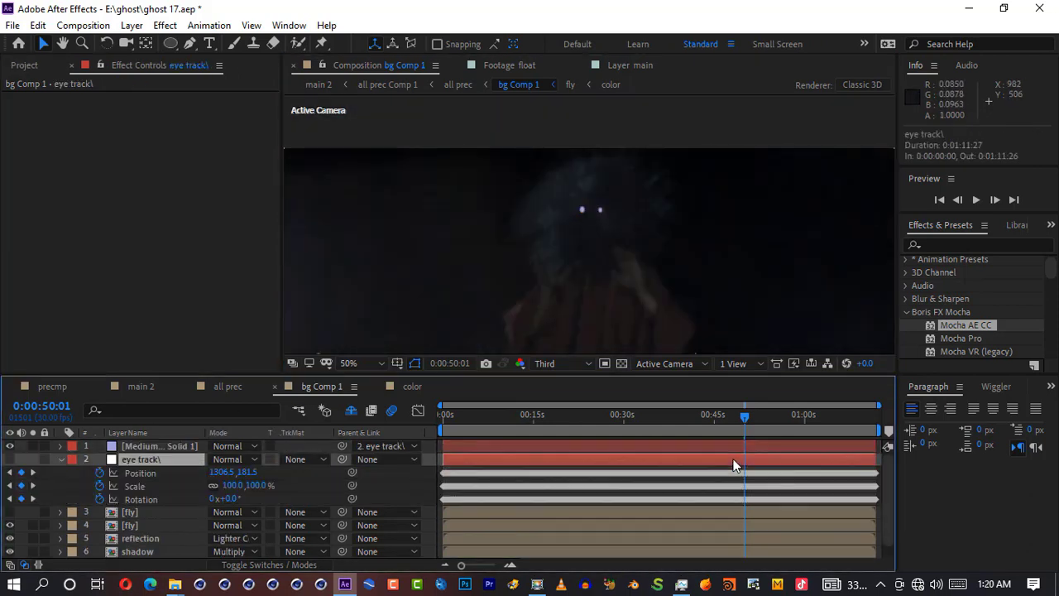
key(u)
Step: Keyframe the eye solid's Opacity from 0% to 100% so the eyes fade in just after 0:00:49:04
click(747, 429)
click(159, 446)
key(t)
click(100, 459)
click(759, 418)
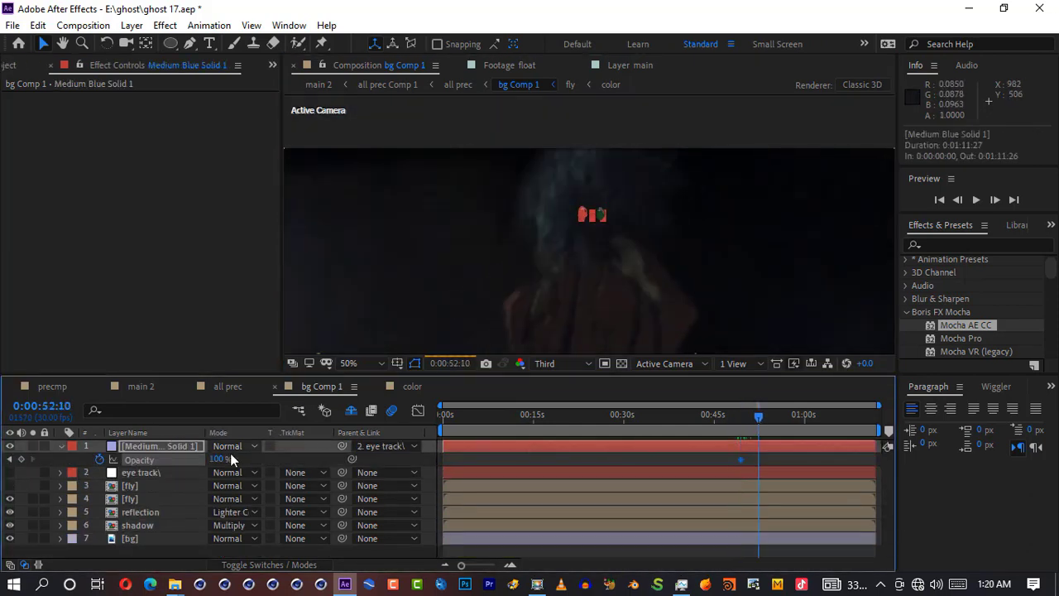
click(747, 426)
Step: Apply the Stylize Glow effect to the eye solid and set its Glow Radius to 29
click(160, 446)
click(977, 244)
text(glow)
scroll(985, 340, down, 2)
double_click(951, 351)
drag(161, 137, 177, 141)
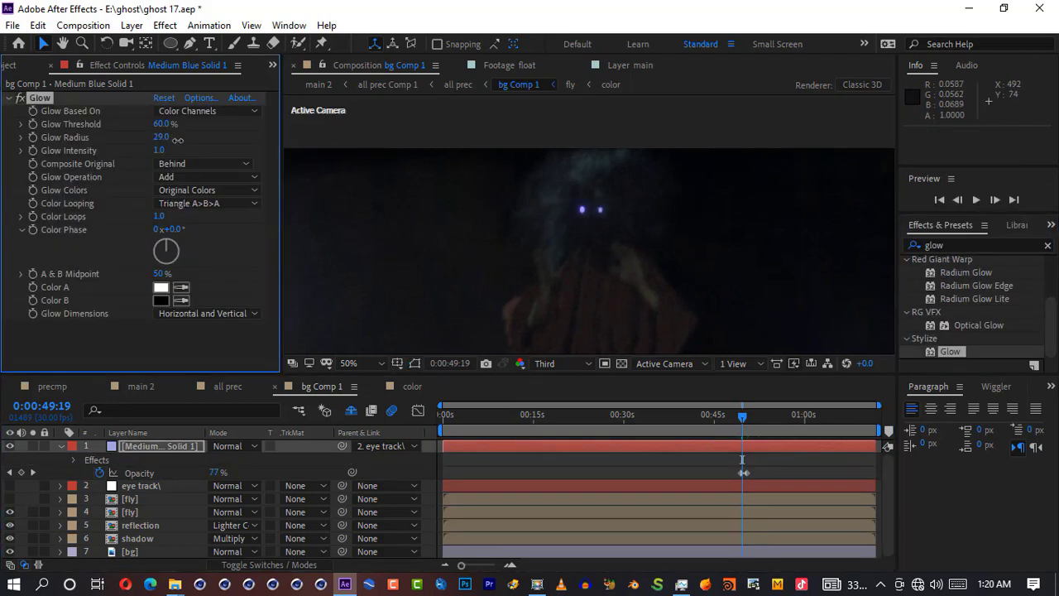
Step: Refine the glowing eyes with Glow Threshold 44.3% and Glow Radius 19, and preview their fade-in
scroll(629, 240, up, 1)
click(415, 363)
click(161, 447)
key(m)
key(m)
scroll(215, 513, down, 1)
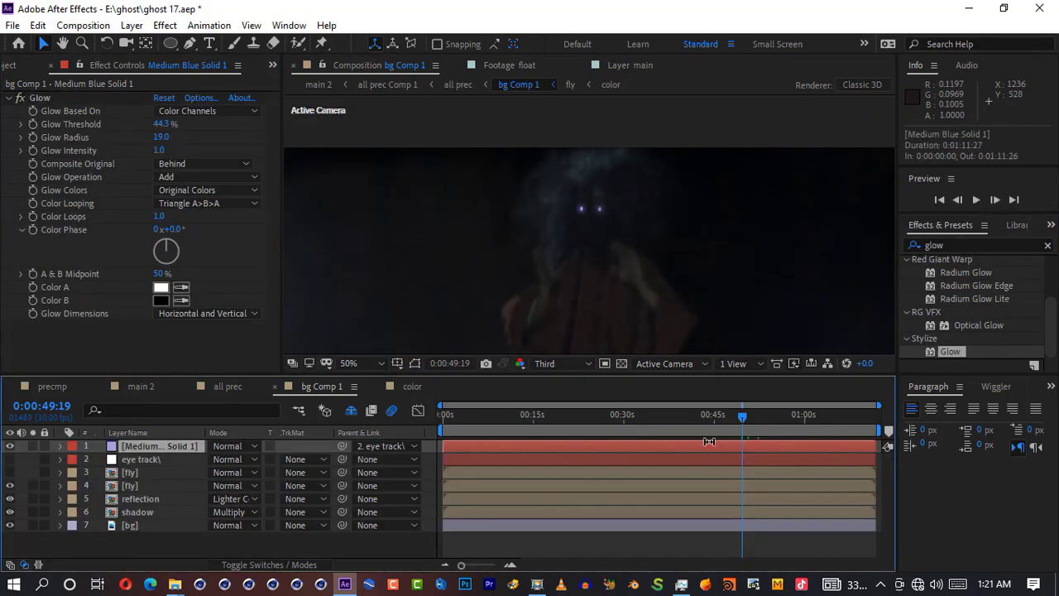
key(t)
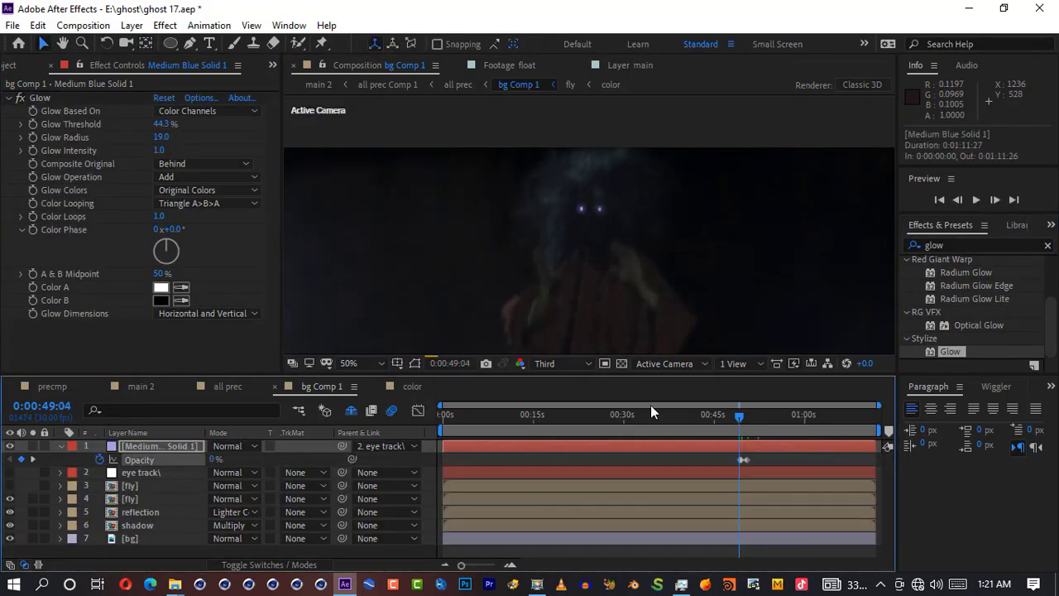
key(space)
Step: In the all prec composition, add the float layer to the curtain shot near 0:01:08:09 and place it above the window layer
click(227, 386)
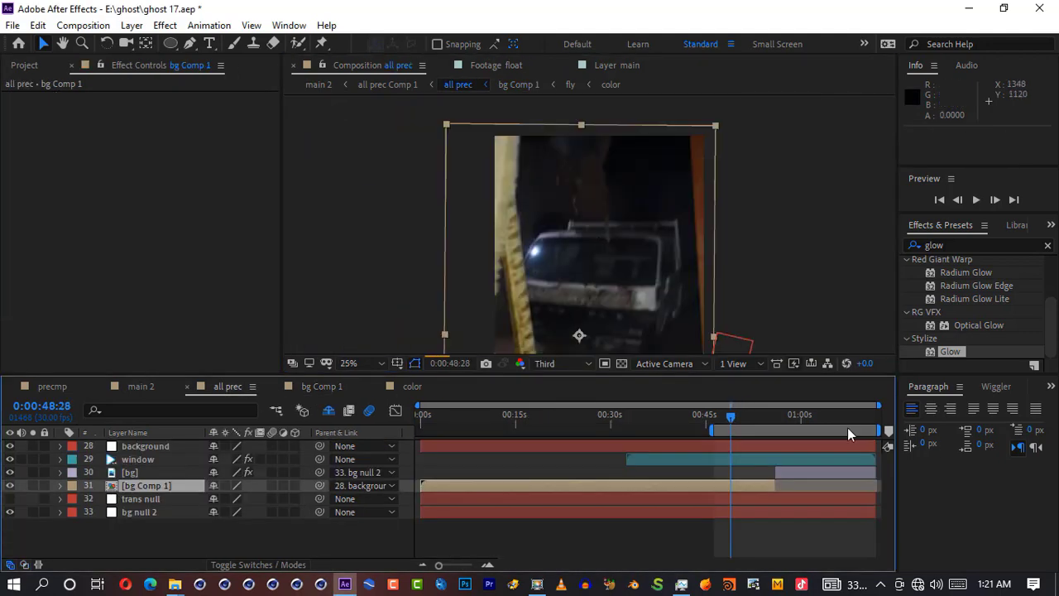
drag(820, 418, 856, 419)
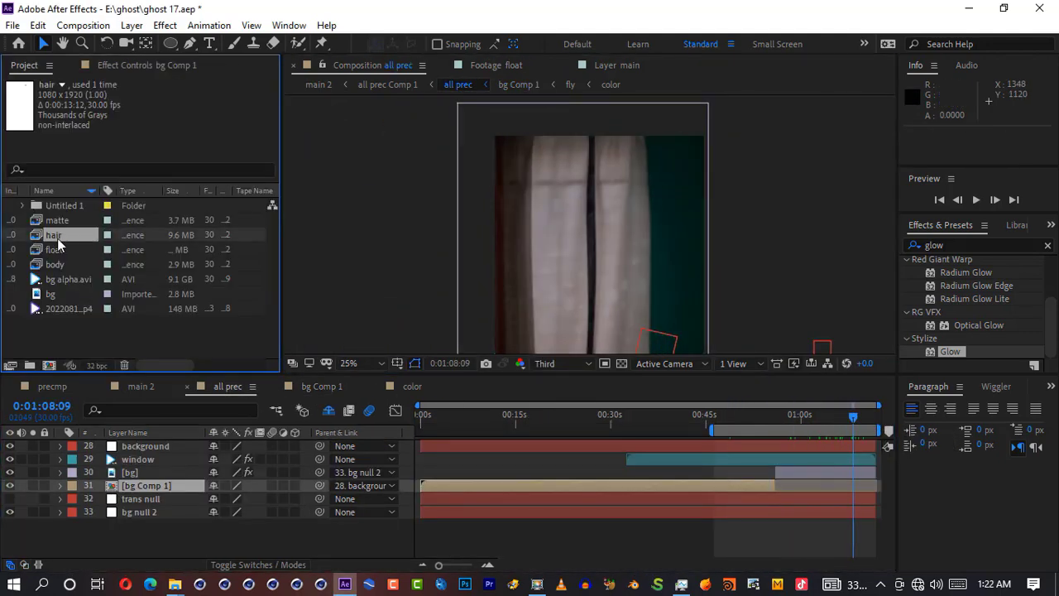
click(827, 418)
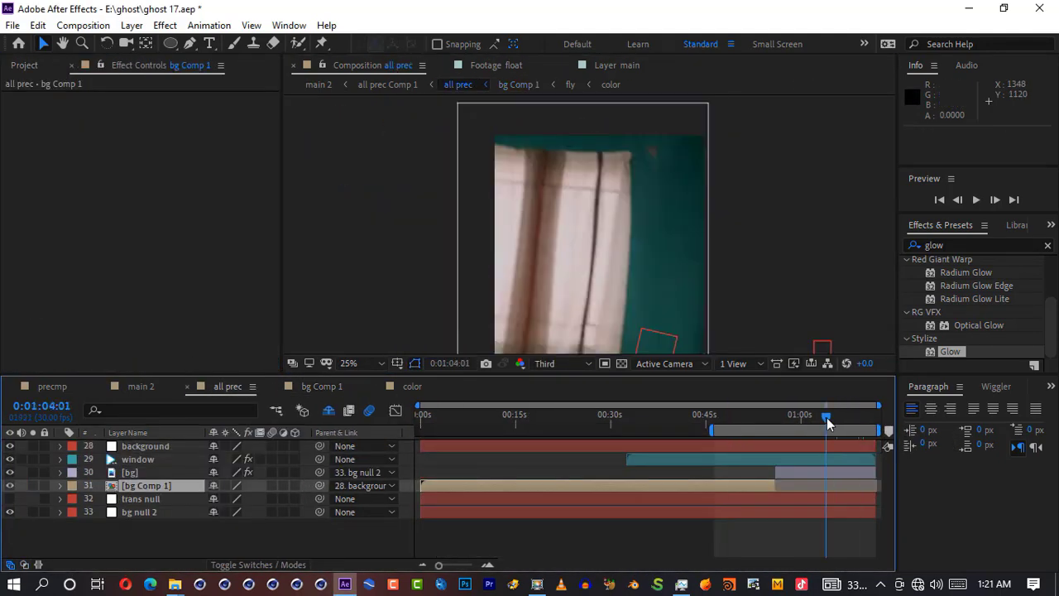
drag(827, 418, 855, 418)
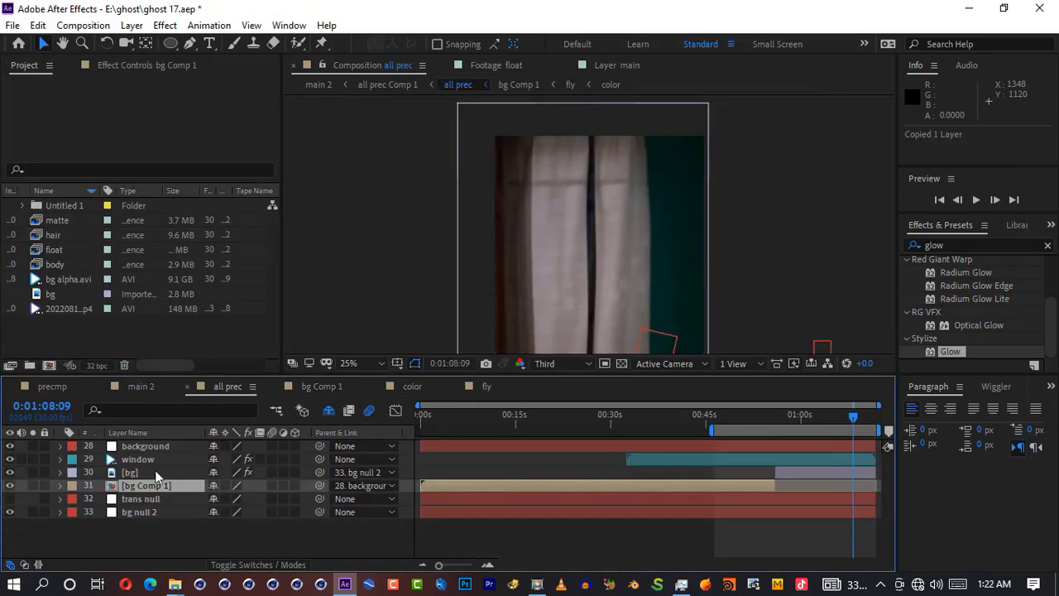
click(851, 486)
click(33, 486)
drag(165, 486, 187, 455)
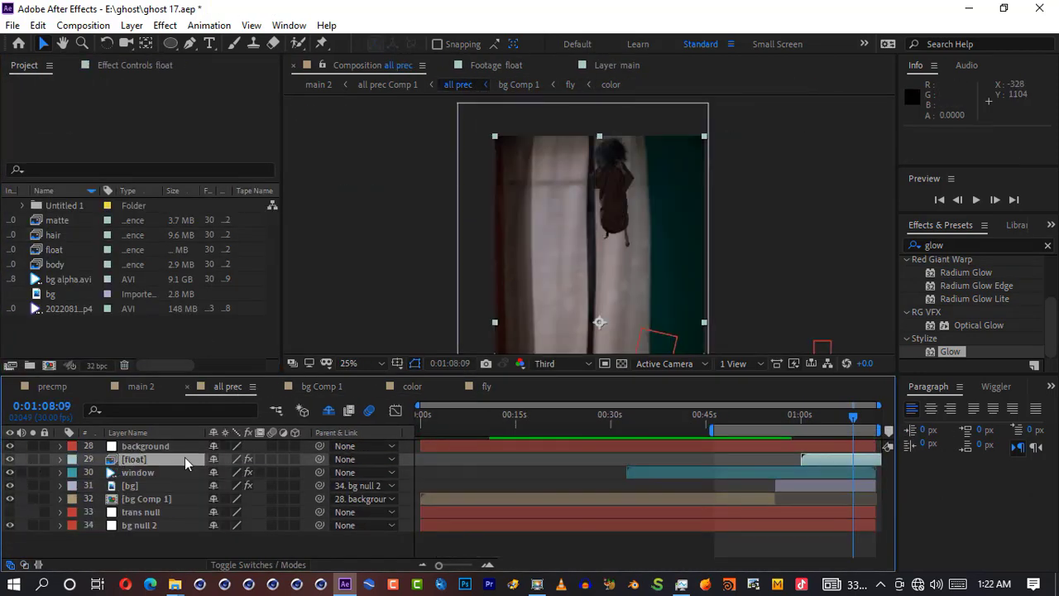
Step: Reposition the float layer's anchor point and enlarge the avatar to 205% over the curtain
key(s)
scroll(597, 248, down, 1)
key(y)
drag(594, 273, 598, 225)
drag(235, 473, 289, 472)
drag(598, 261, 587, 263)
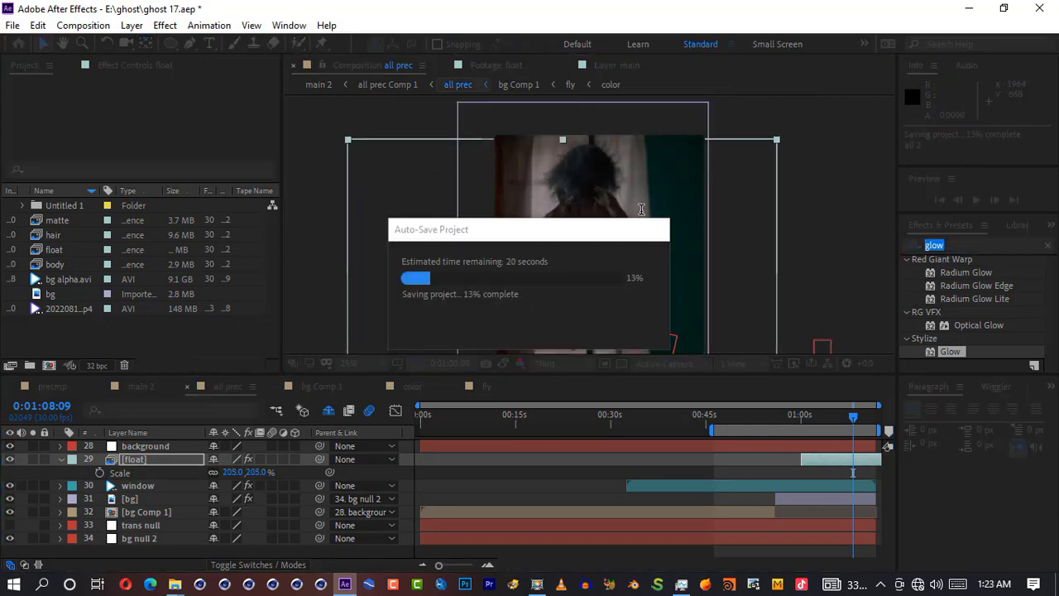
Step: Limit the work area to around 0:01:07:09, then rescale the float layer to 183% and reposition it over the curtain
key(ctrl+shift+Escape)
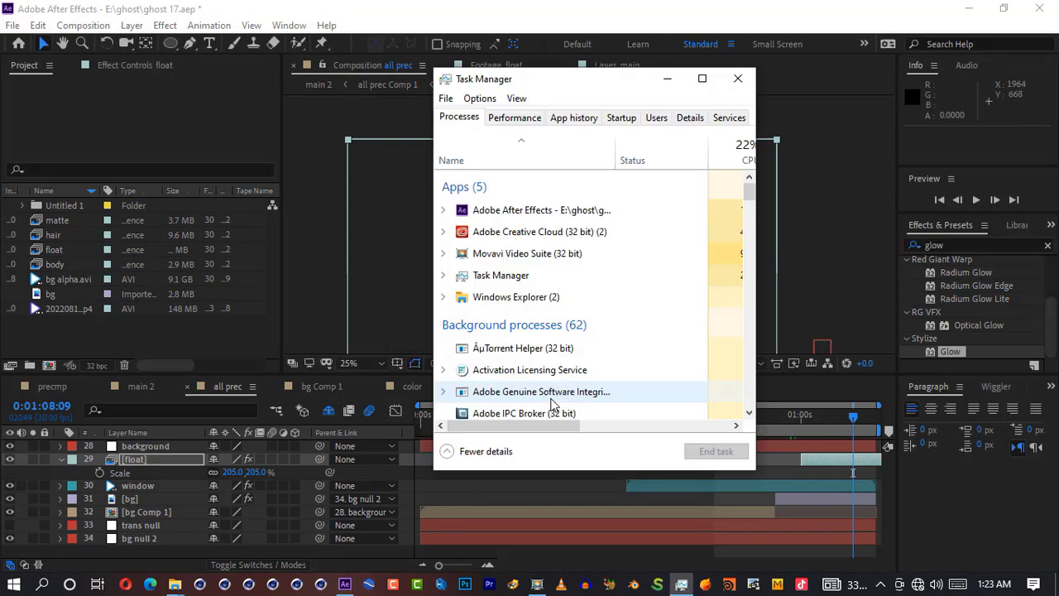
click(667, 79)
drag(853, 417, 846, 420)
key(n)
scroll(581, 227, down, 1)
key(b)
drag(248, 472, 208, 474)
drag(571, 265, 595, 291)
drag(229, 472, 207, 465)
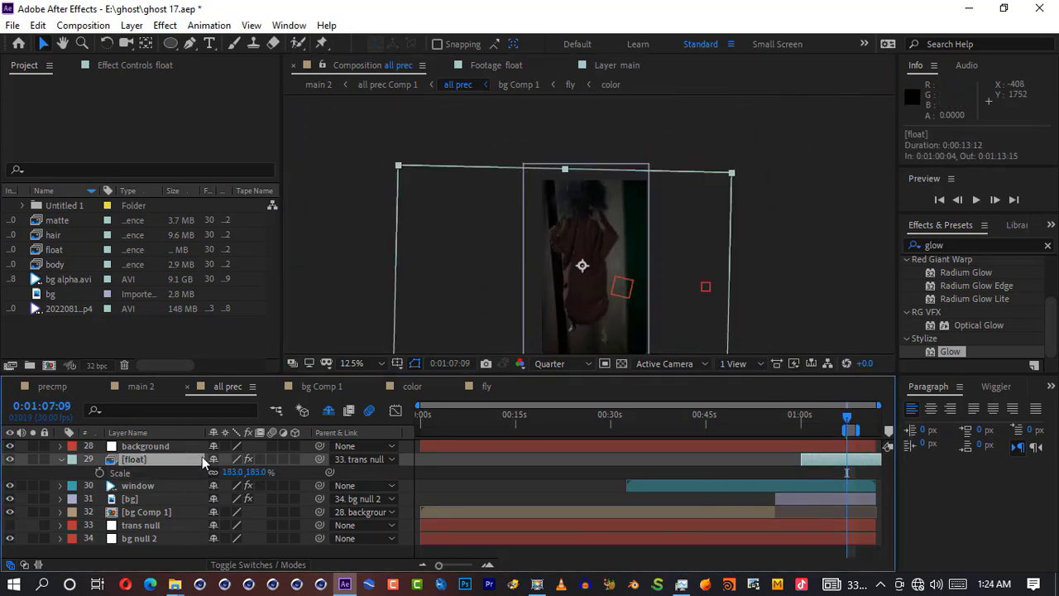
Step: Keyframe the float layer's Position so the avatar drifts across the curtain between about 0:01:07:09 and 0:01:08:01
key(shift+p)
click(99, 472)
drag(847, 459, 838, 459)
drag(847, 473, 853, 472)
key(equal)
drag(584, 263, 504, 215)
drag(846, 420, 856, 420)
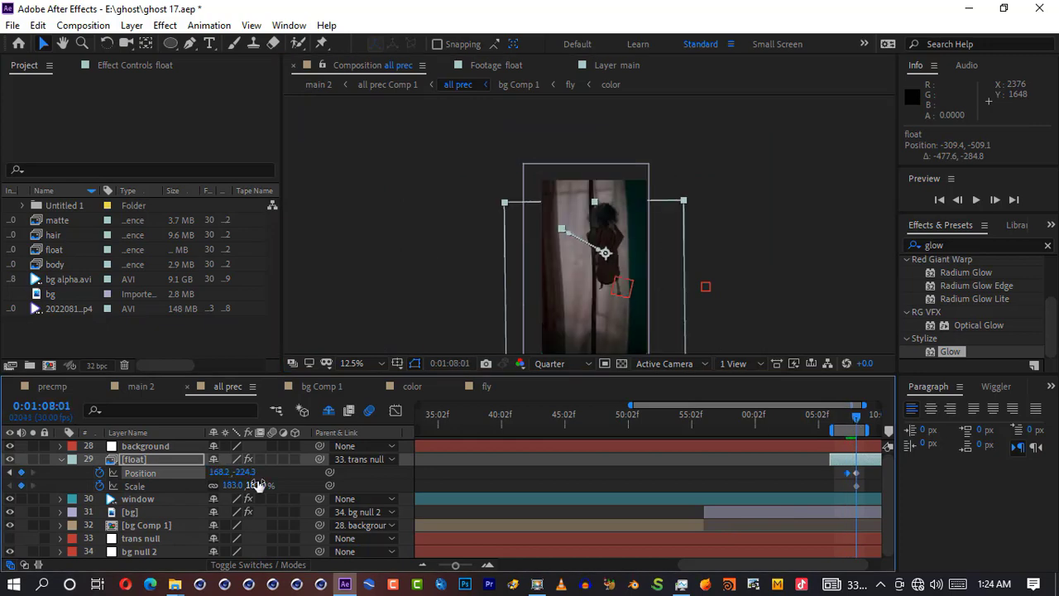
Step: Align the float layer's Scale keyframes with its Position keyframes, and enlarge and recentre the avatar, ending at 324%
click(865, 474)
drag(857, 486, 847, 486)
drag(233, 485, 270, 486)
drag(611, 252, 594, 275)
drag(232, 486, 304, 486)
drag(847, 420, 857, 419)
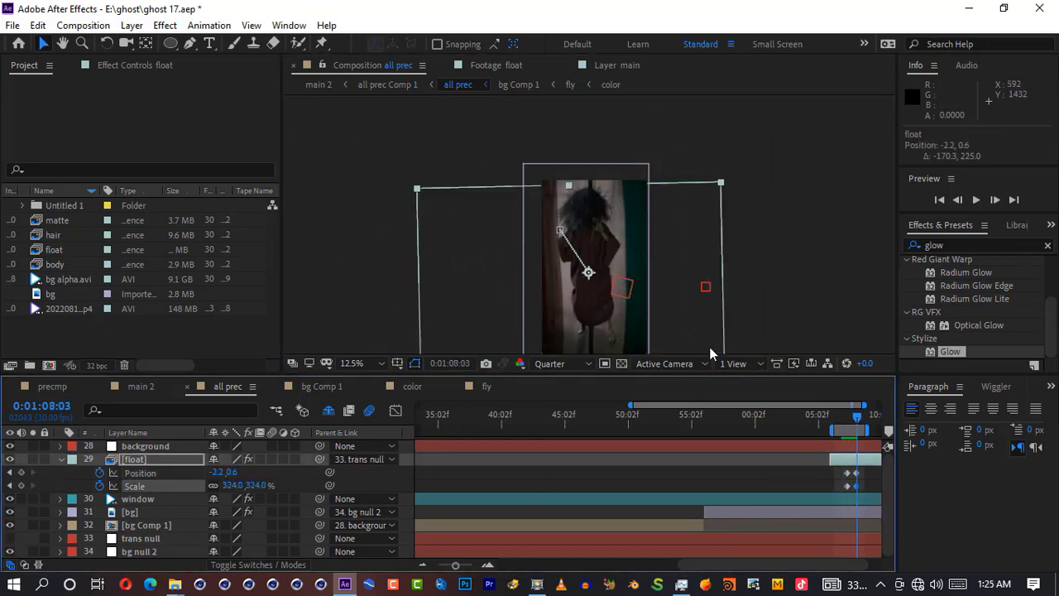
Step: Apply CC Vector Blur and Tint to the float layer, and order CC Vector Blur after Tint
middle_drag(709, 347, 709, 304)
click(967, 246)
text(vect)
drag(971, 273, 142, 465)
click(967, 246)
text(tint)
drag(949, 315, 104, 467)
drag(73, 206, 83, 353)
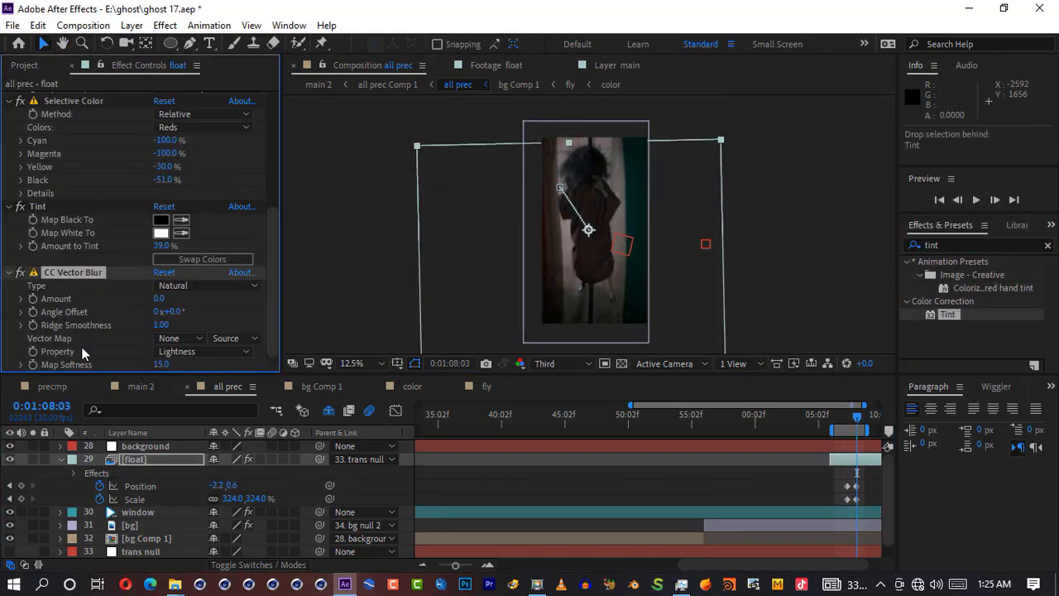
Step: Set CC Vector Blur to Constant Length with Amount -69, Amount to Tint to 63%, and the float layer's Opacity to 66%
click(207, 285)
click(196, 310)
scroll(530, 265, up, 1)
key(t)
drag(215, 473, 196, 472)
drag(162, 298, 115, 313)
scroll(527, 269, down, 1)
drag(162, 246, 182, 245)
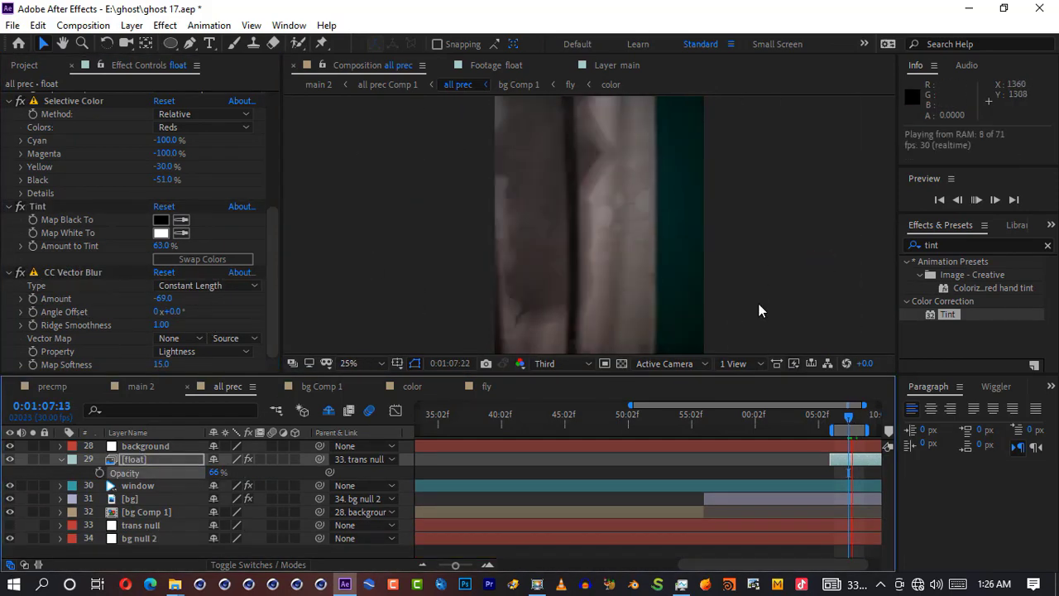
Step: Step frame by frame from about 0:01:08:03 to examine the blurred avatar's movement over the curtain
drag(856, 415, 861, 424)
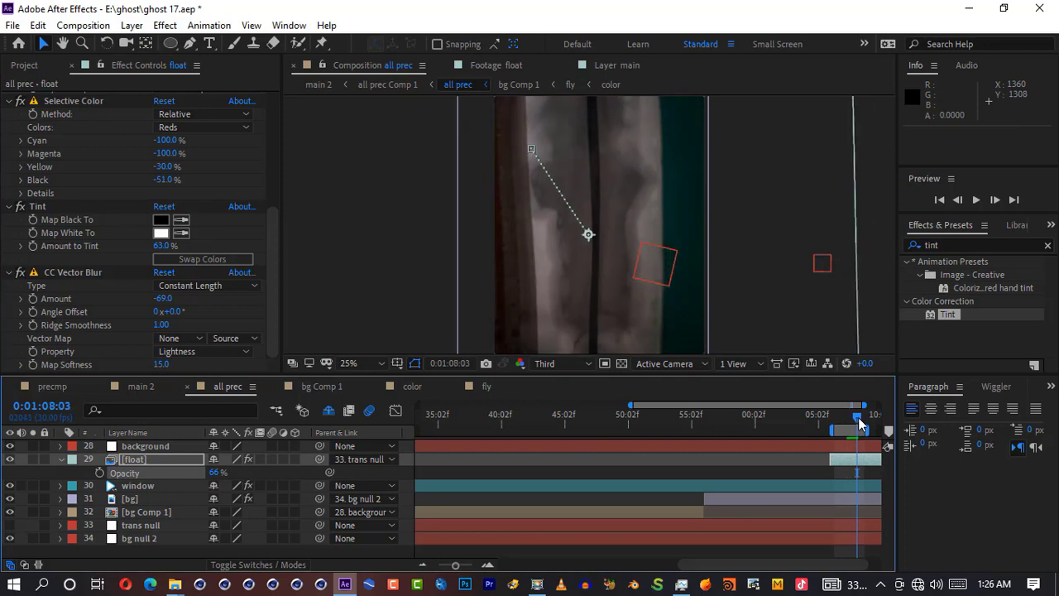
key(Page_Down)
key(Page_Down)
key(Page_Down)
key(Page_Down)
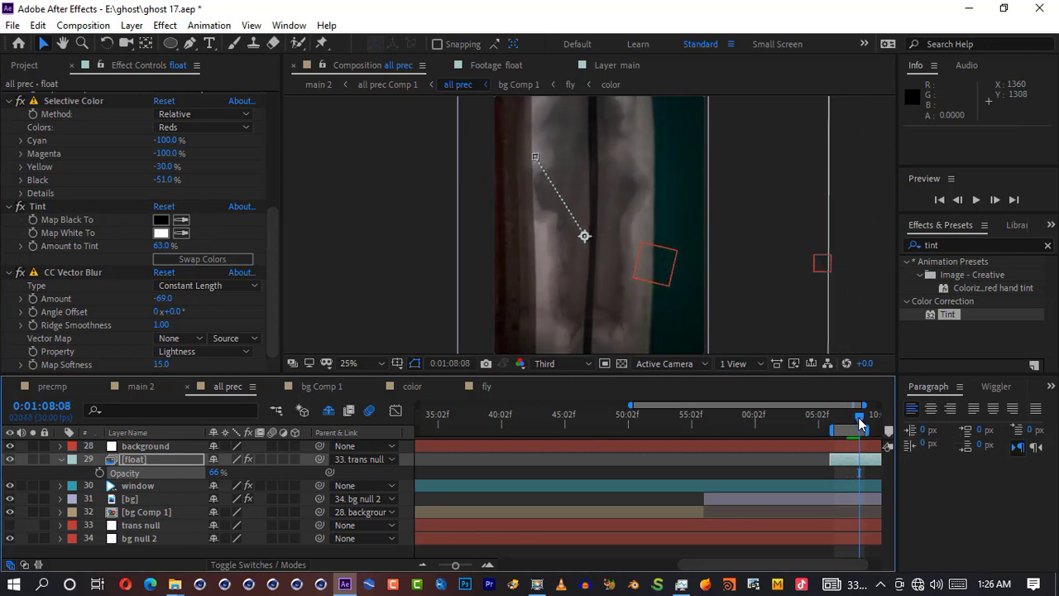
key(Page_Down)
key(Page_Down)
key(Page_Down)
key(Page_Down)
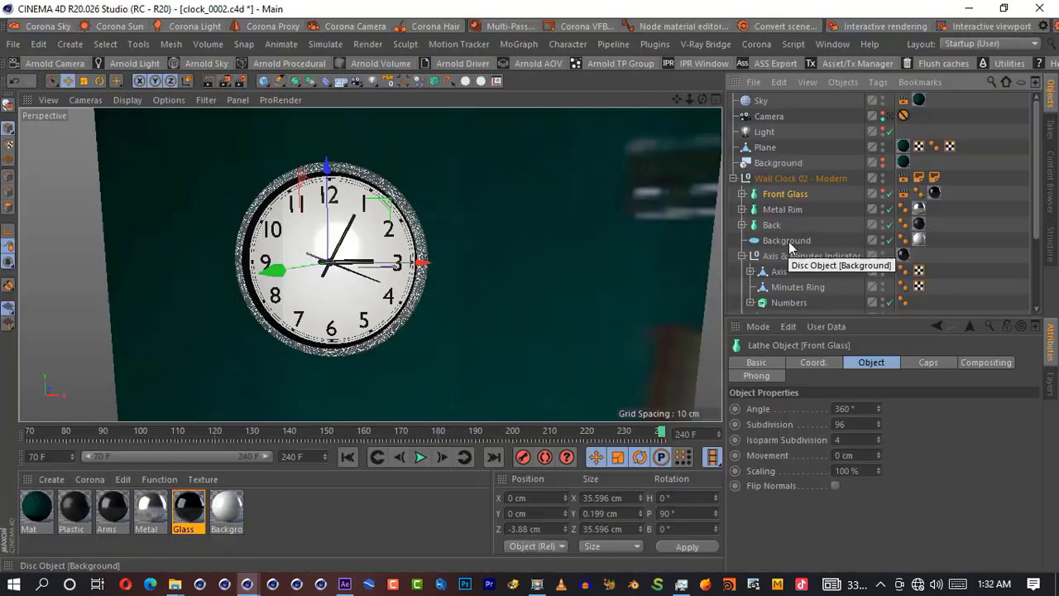
Step: In the Cinema 4D clock scene, inspect the Axis and Seconds Arm objects and scrub through the clock hands' animation
click(786, 273)
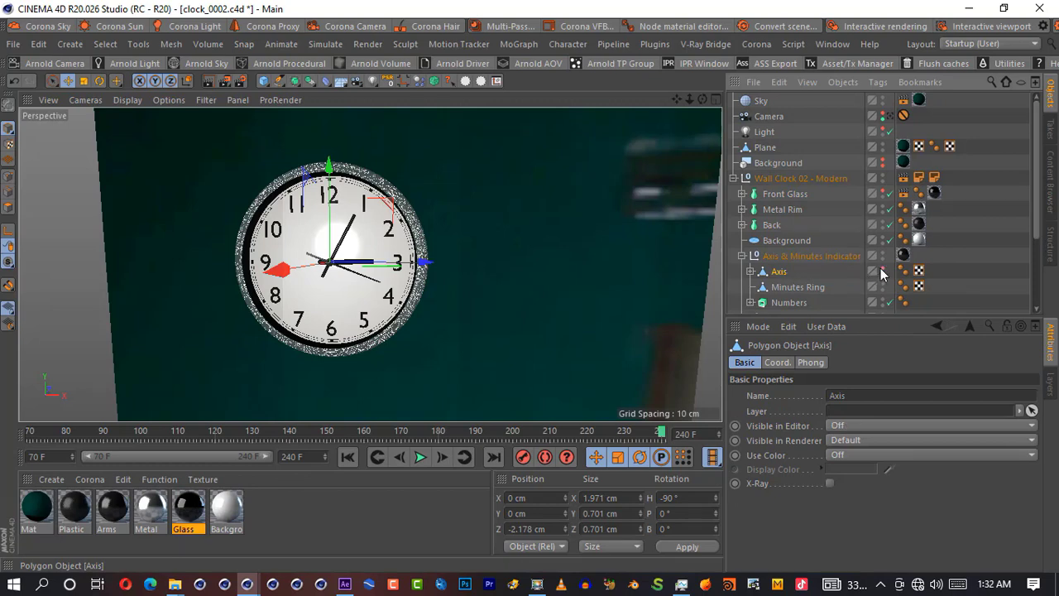
scroll(828, 281, down, 3)
click(798, 288)
click(776, 362)
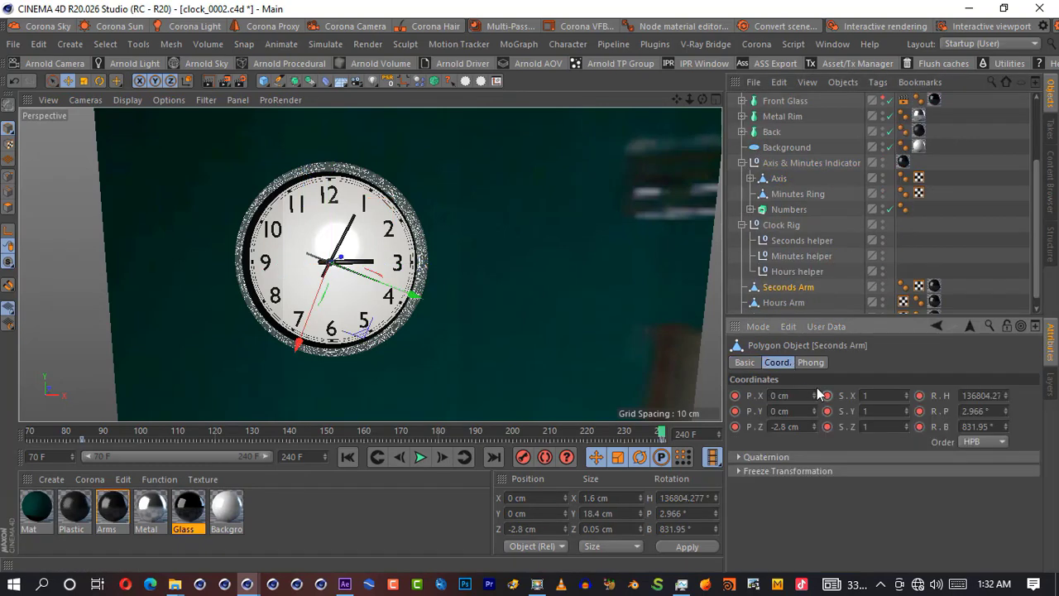
click(883, 285)
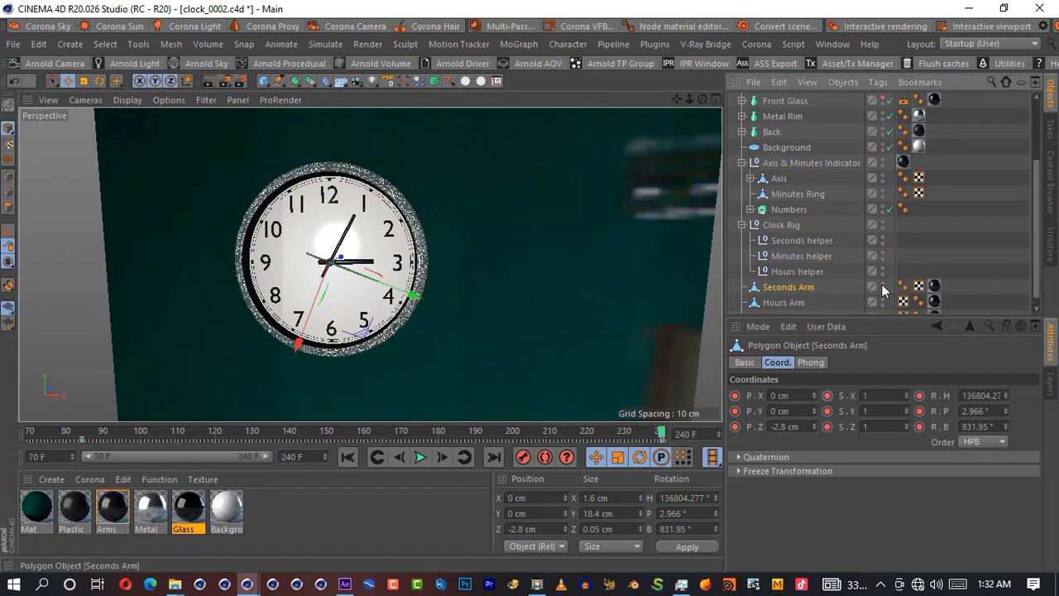
click(883, 302)
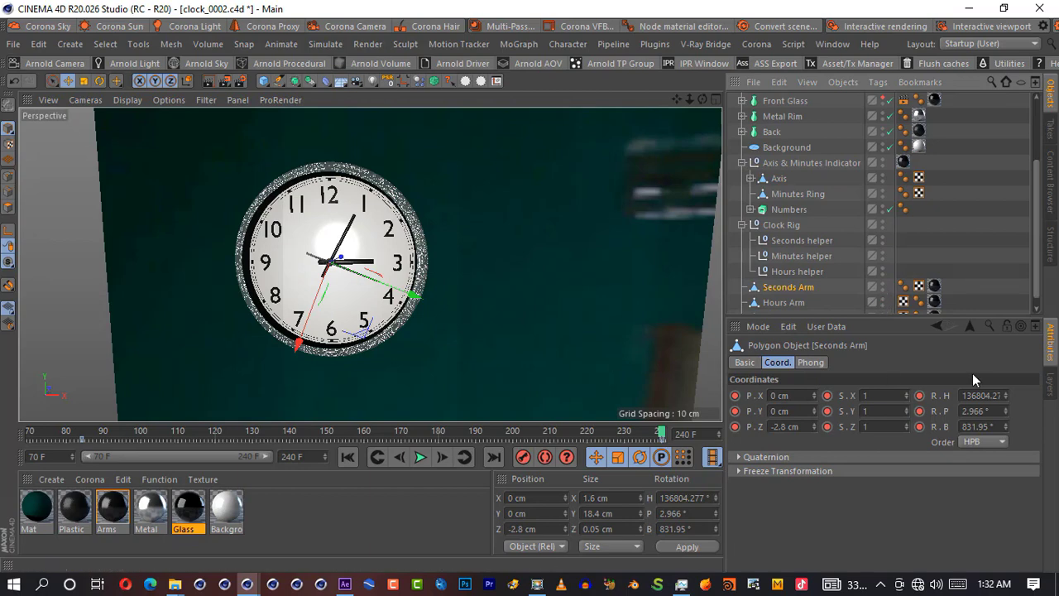
drag(704, 441, 366, 436)
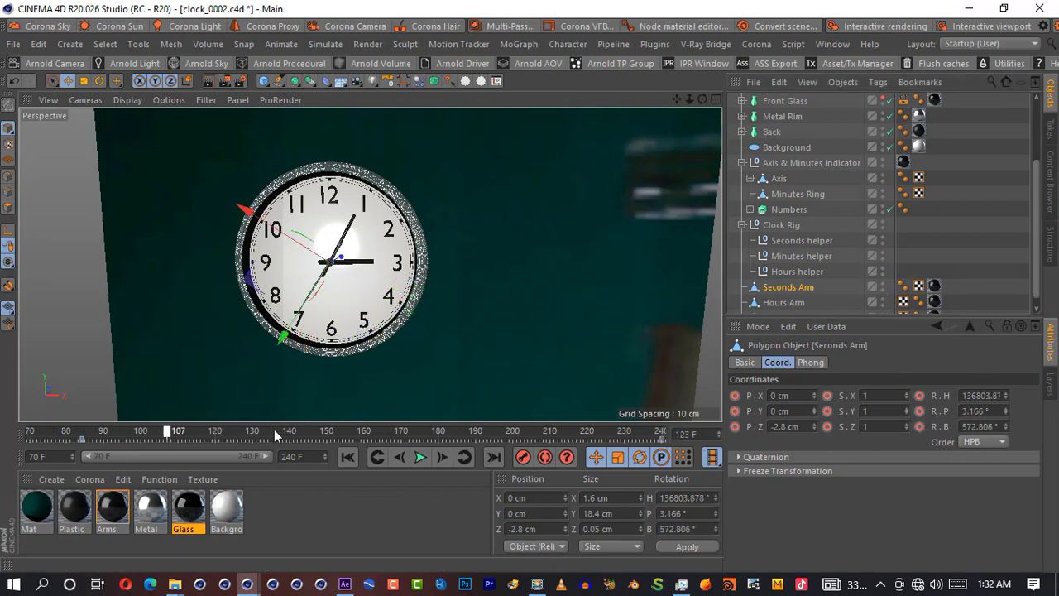
drag(275, 436, 824, 434)
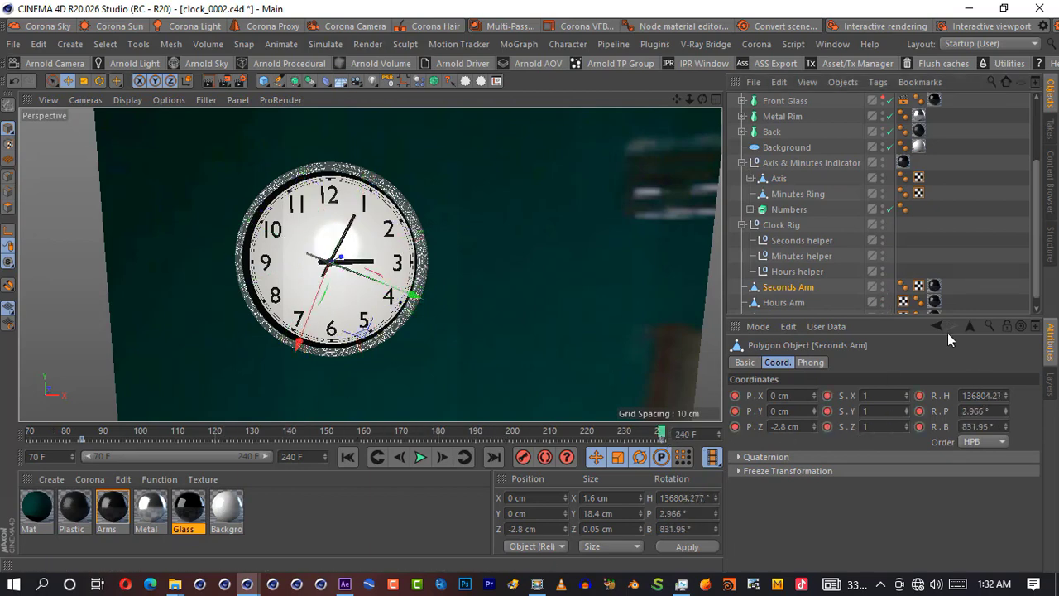
click(966, 243)
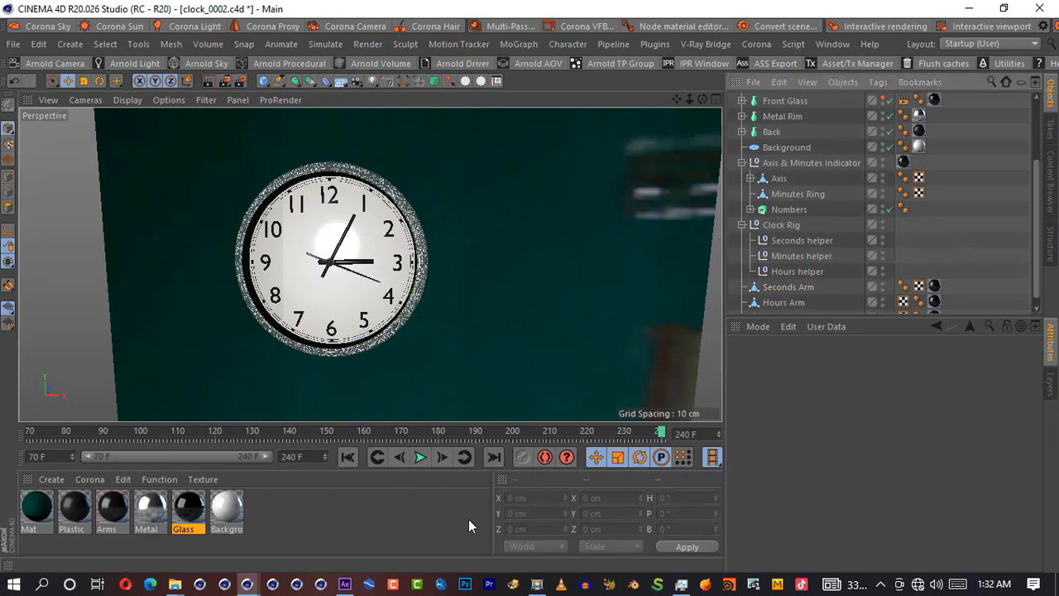
Step: Switch back to After Effects and bring up the all prec composition
click(346, 584)
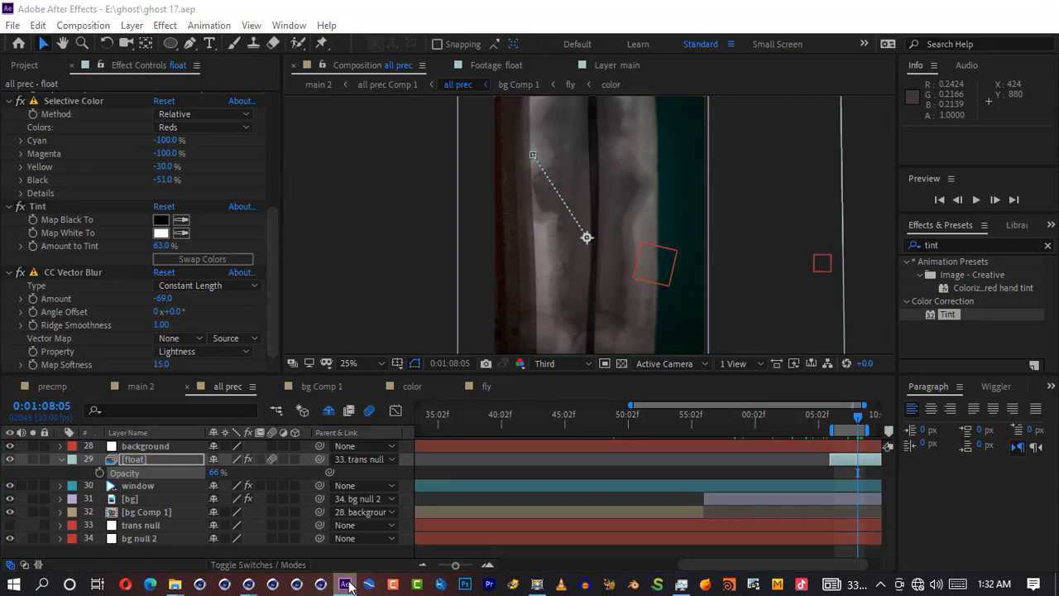
click(346, 584)
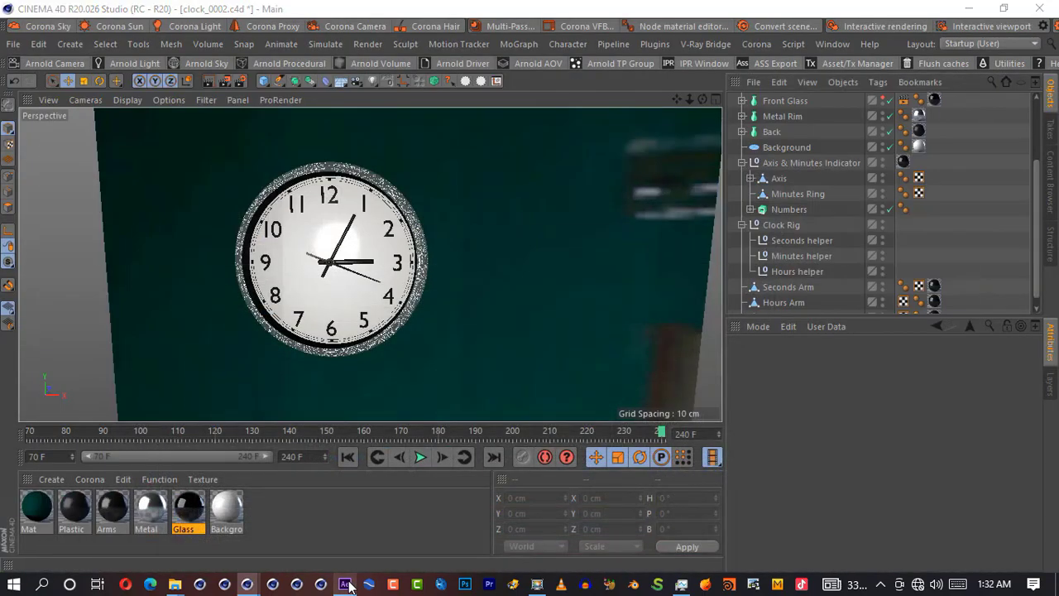
click(346, 585)
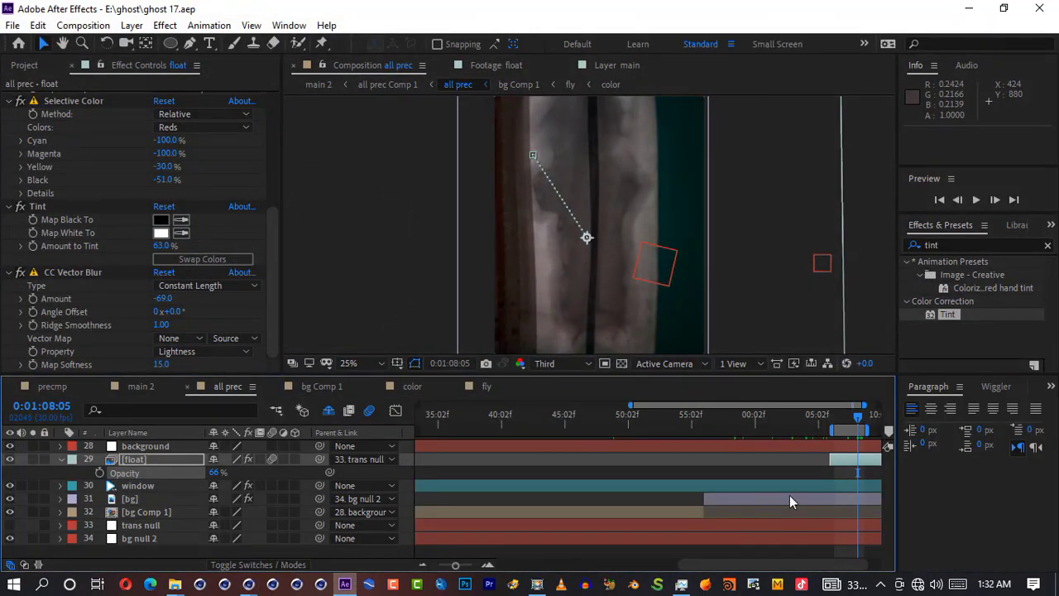